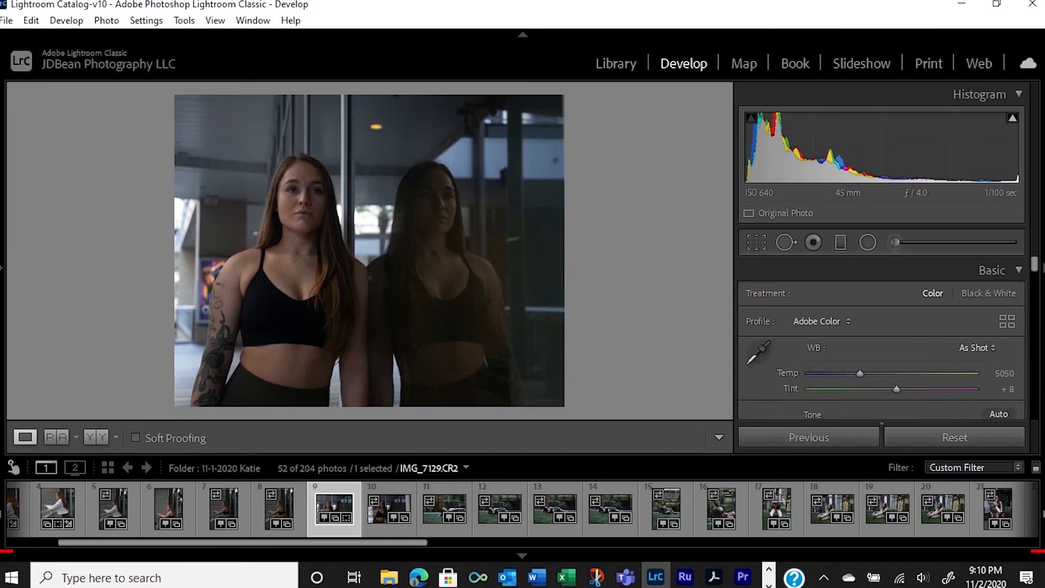
- Apply automatic tone settings to the photo and enable lens profile corrections
key(ctrl+u)
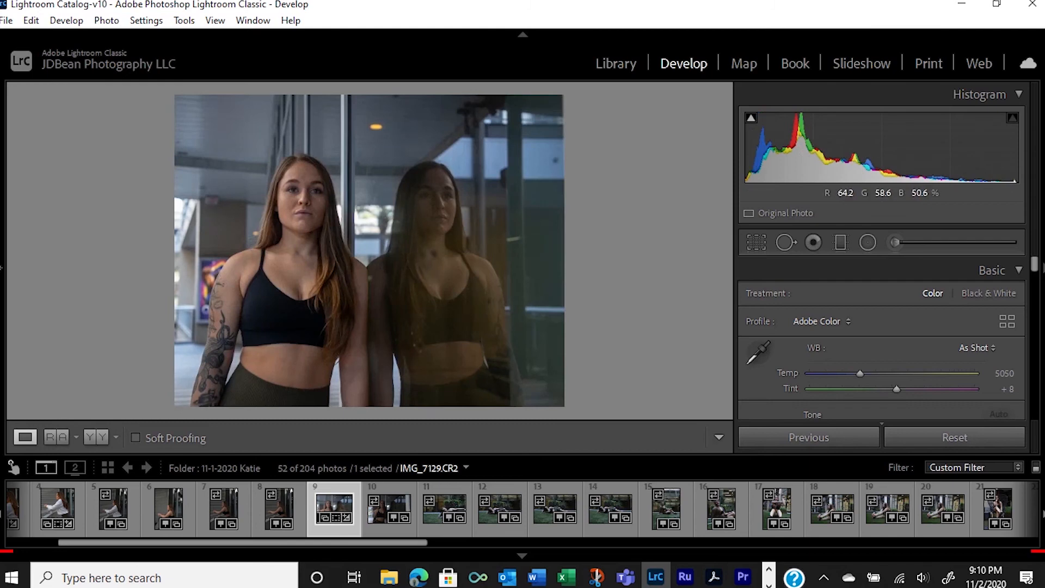
click(288, 190)
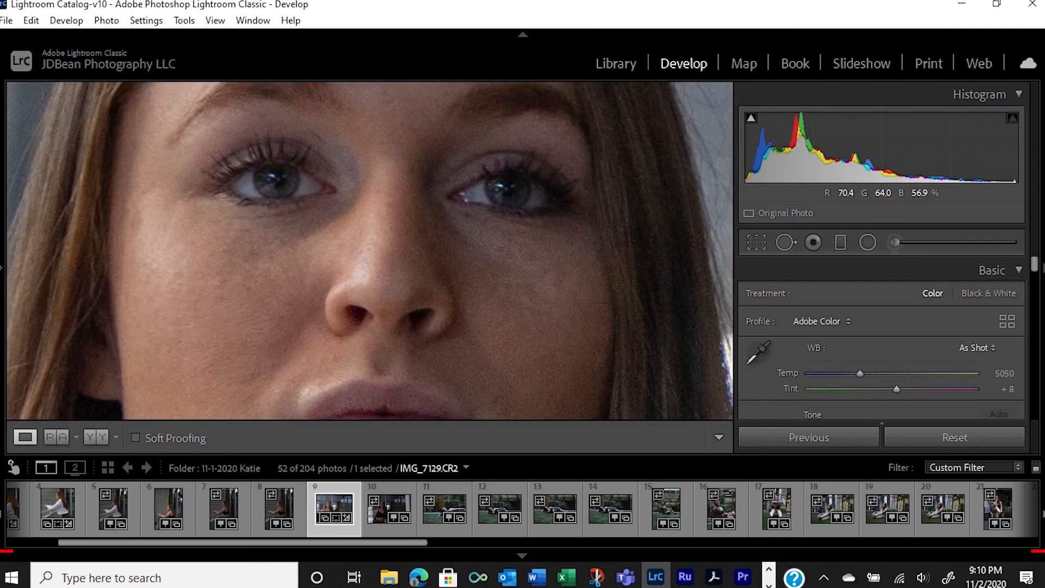
scroll(881, 338, down, 5)
scroll(881, 340, down, 8)
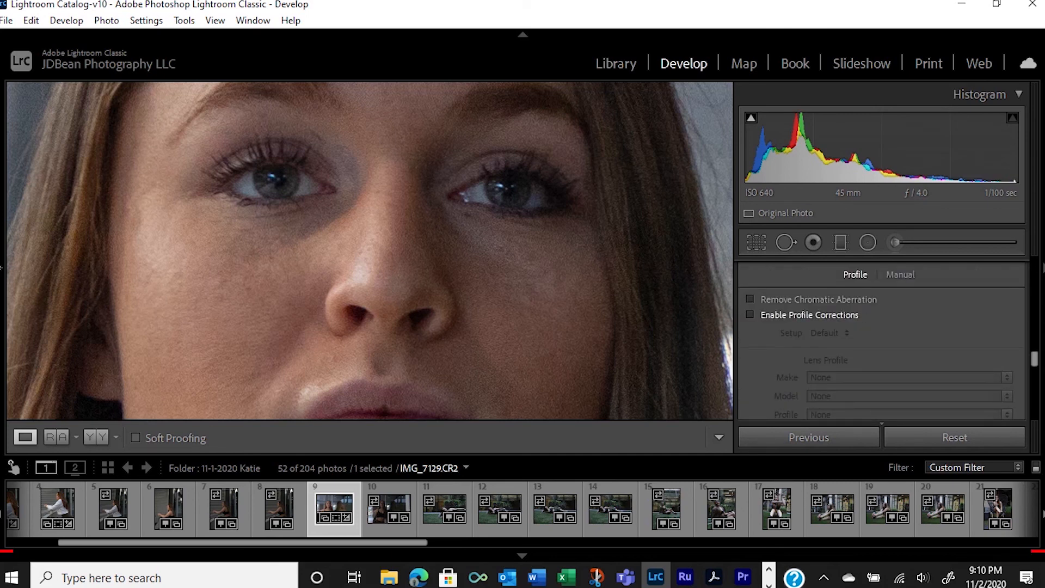
click(751, 315)
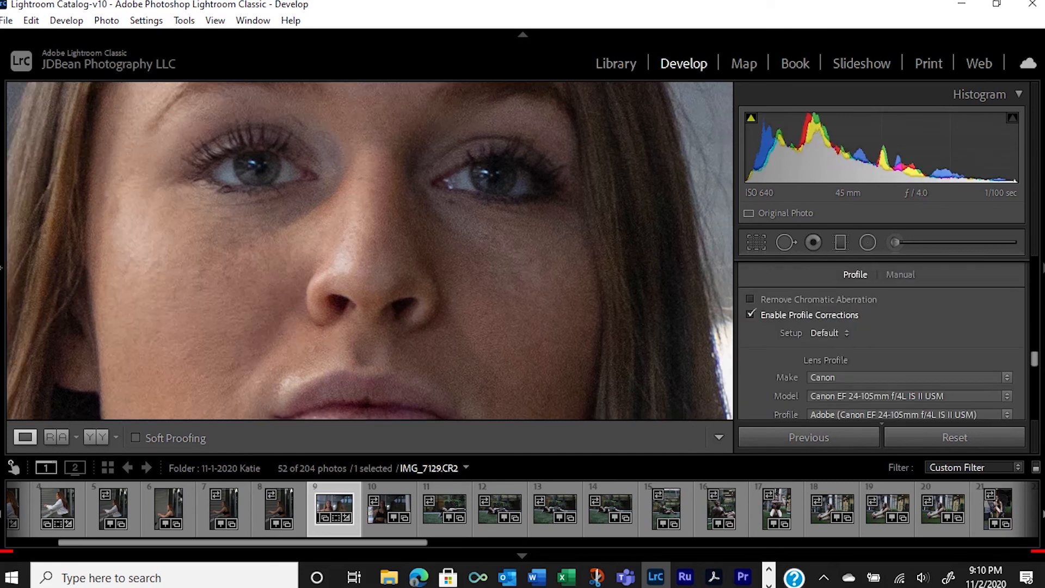
key(z)
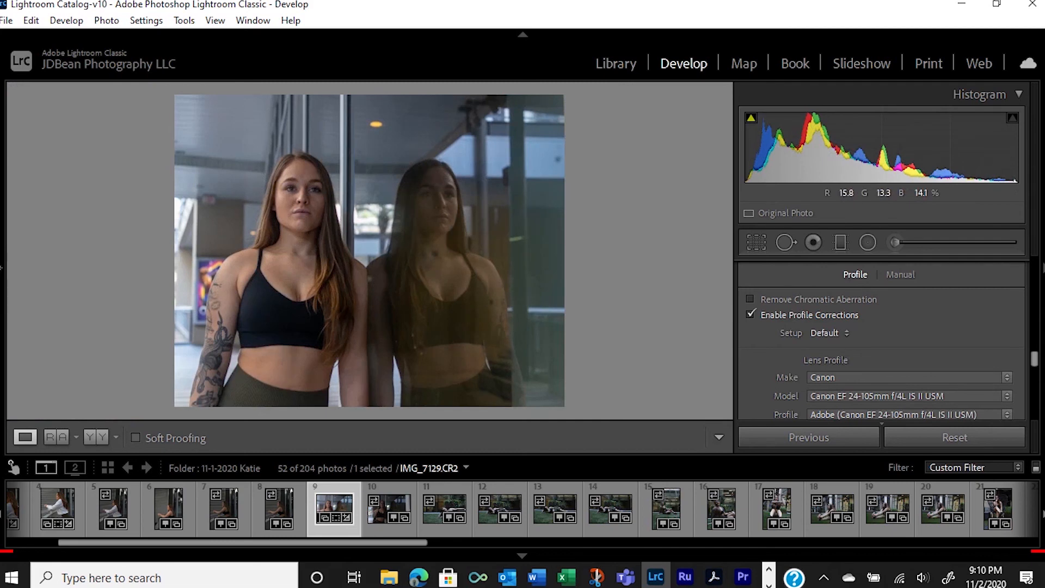
- Set Luminance noise reduction to 45 and Color noise reduction to 45, judging the effect on the woman's face up close
key(z)
scroll(882, 338, up, 3)
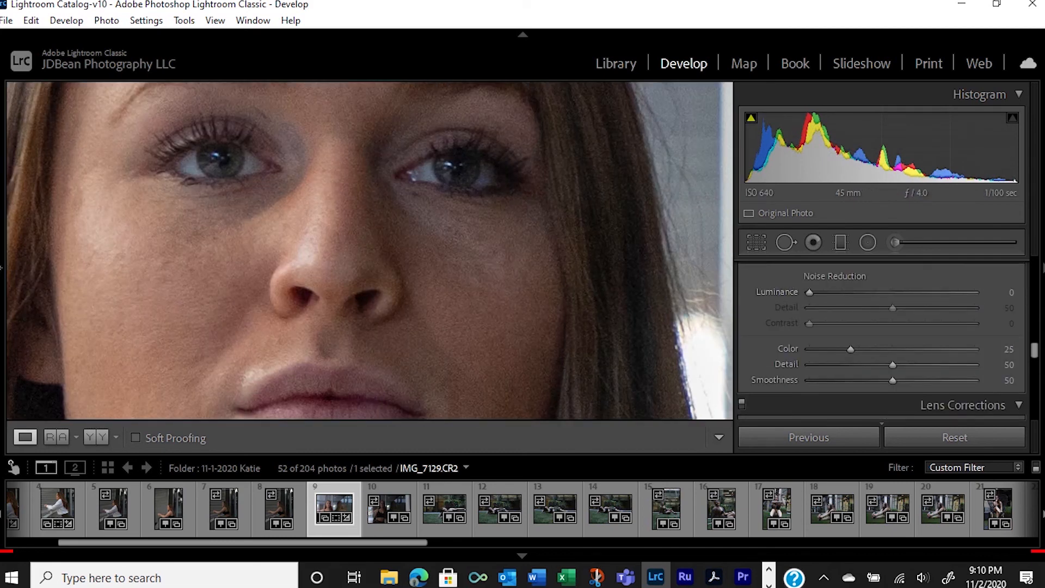
drag(809, 292, 868, 292)
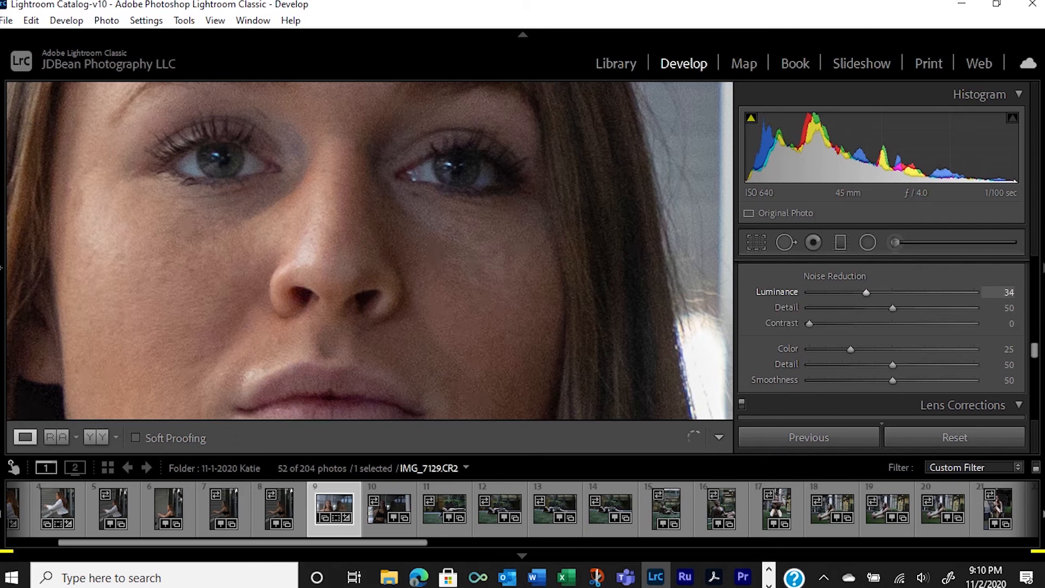
drag(868, 292, 867, 292)
drag(868, 292, 883, 293)
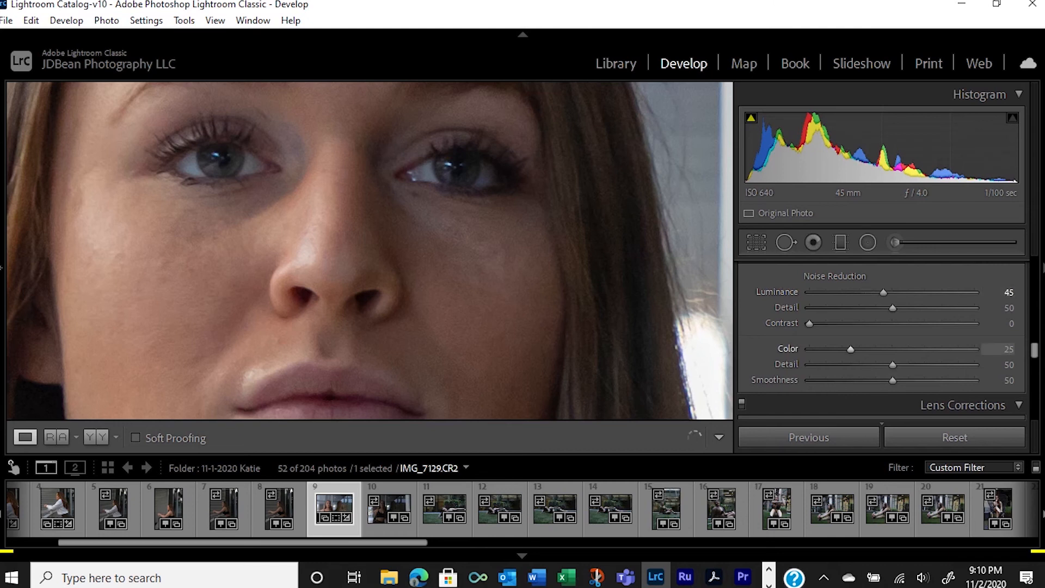
drag(851, 349, 883, 349)
key(z)
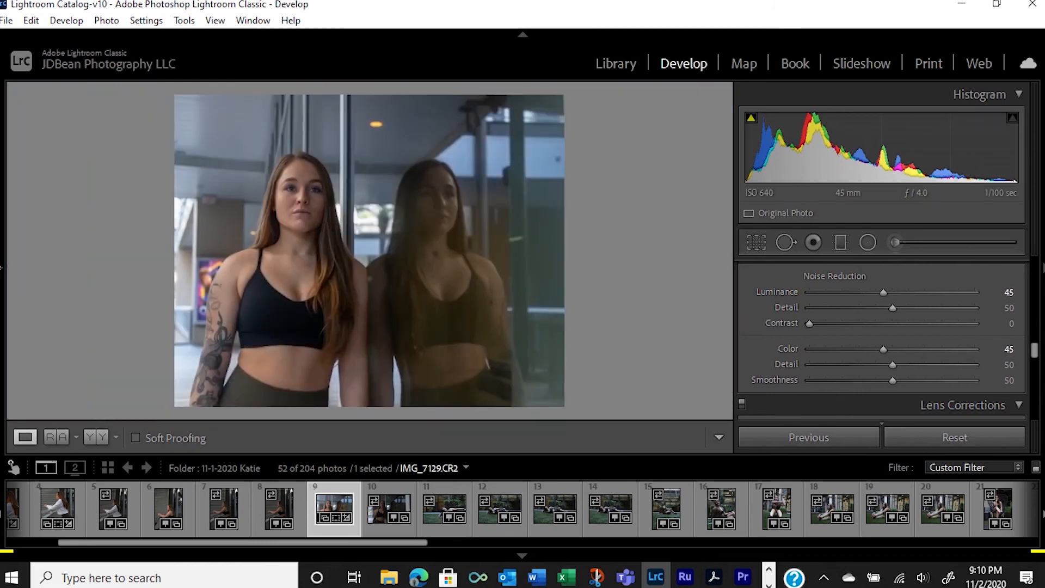
- Make slight adjustments to the shadows and highlights of the tone curve, undoing the one made partway along it
scroll(881, 340, up, 6)
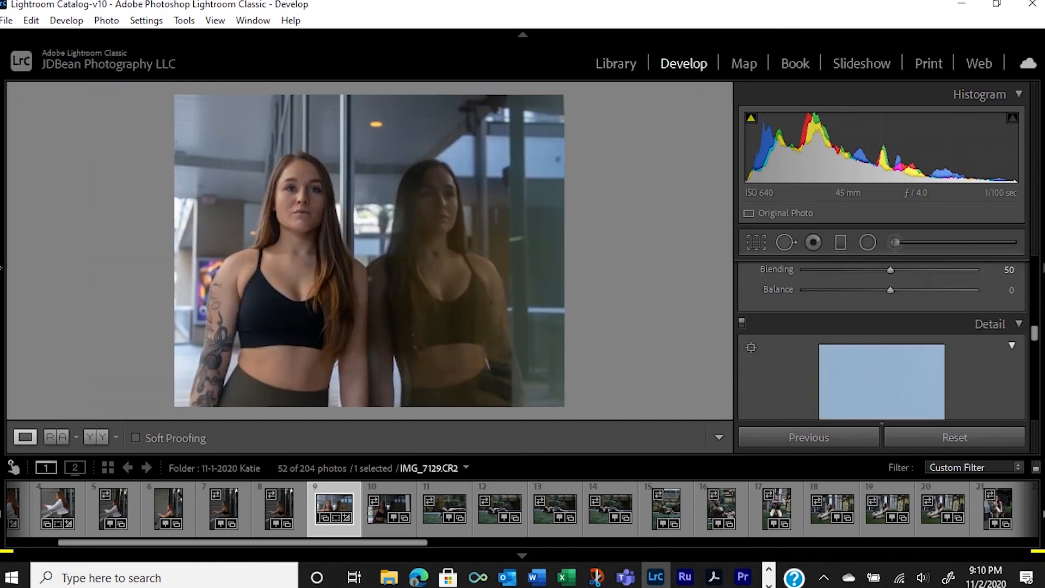
scroll(882, 340, up, 8)
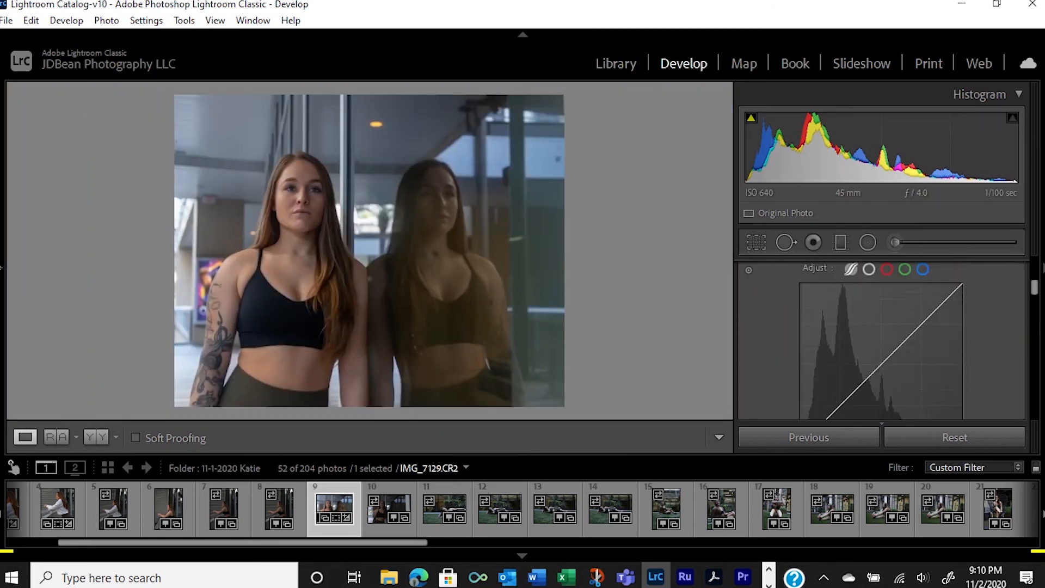
scroll(870, 348, down, 1)
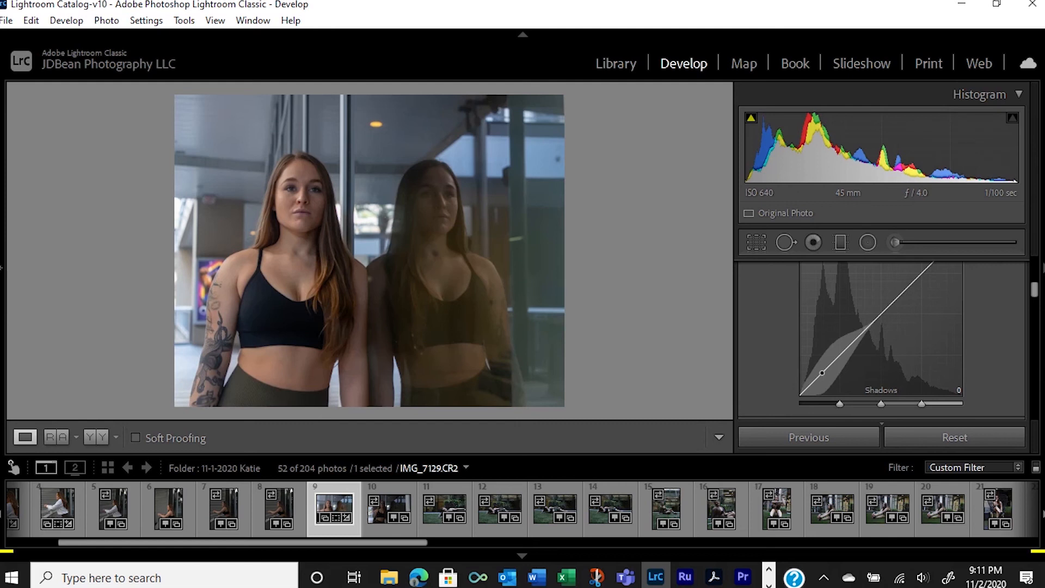
mouse_move(821, 373)
mouse_down()
mouse_move(822, 355)
mouse_move(822, 381)
mouse_move(821, 371)
mouse_up()
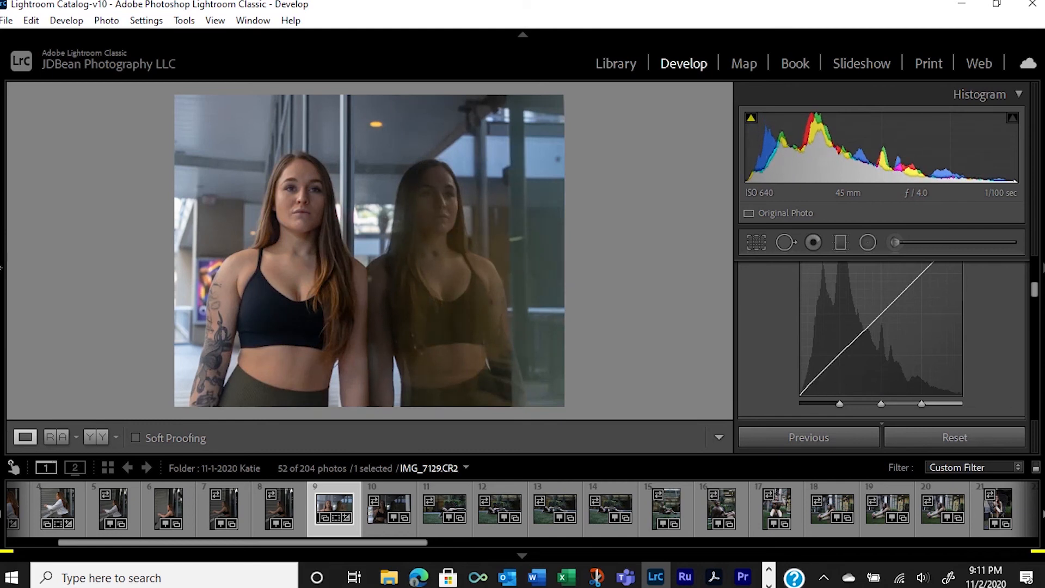
drag(889, 305, 890, 308)
key(ctrl+z)
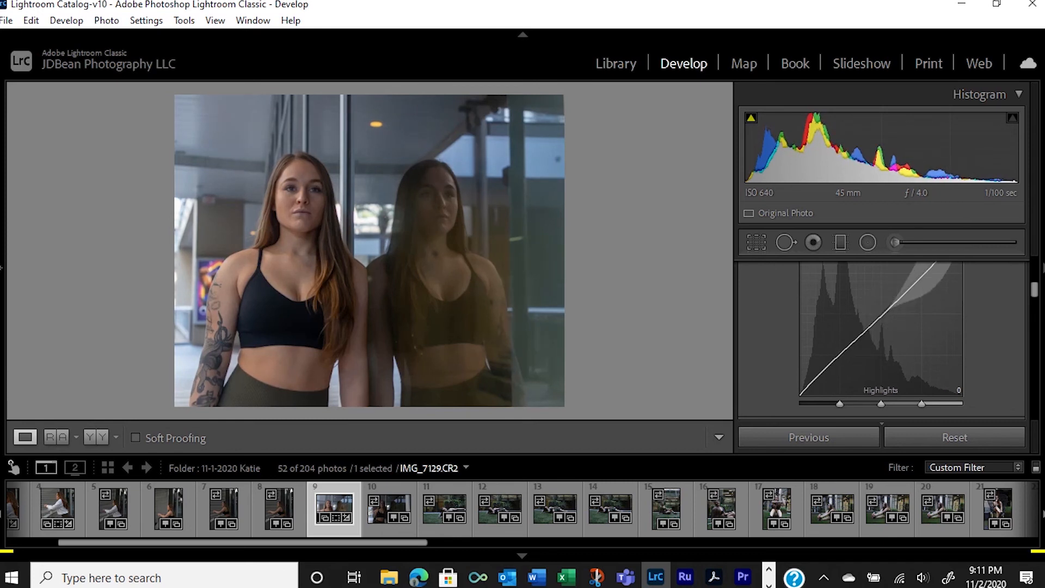
drag(925, 273, 926, 270)
- Raise the photo's exposure to +0.73
scroll(880, 340, up, 3)
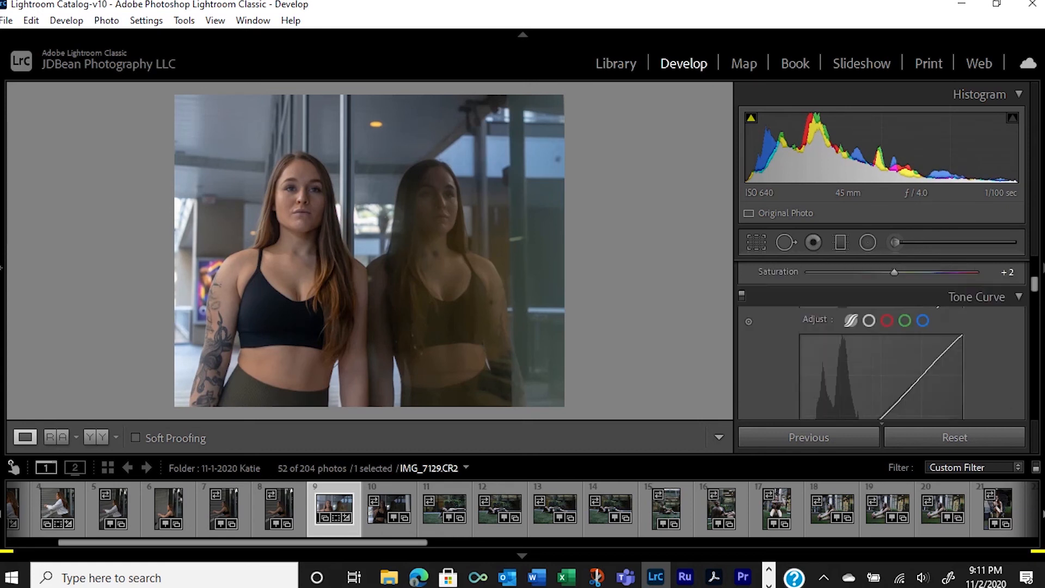
scroll(881, 343, up, 3)
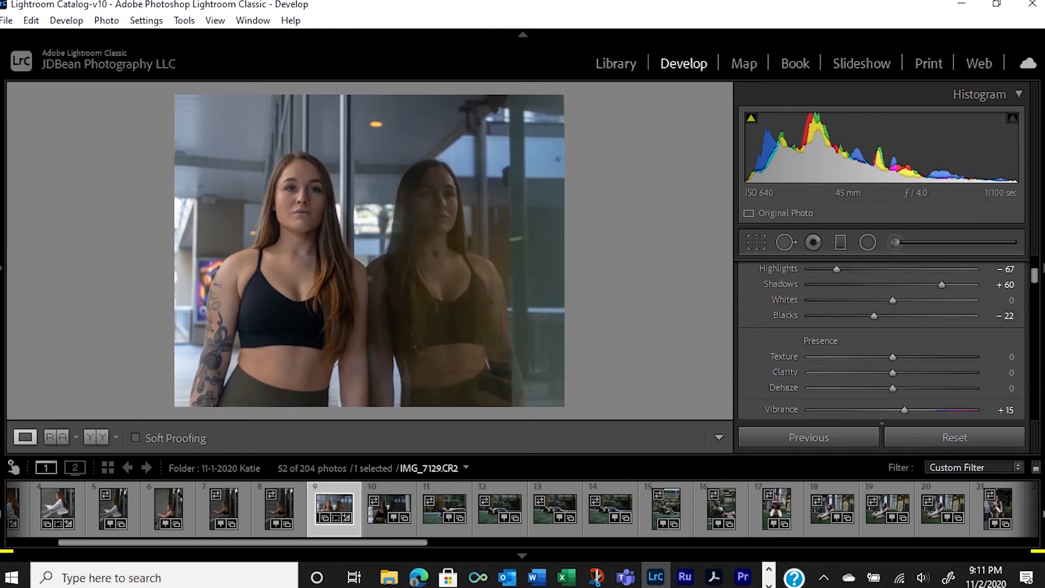
scroll(882, 362, up, 2)
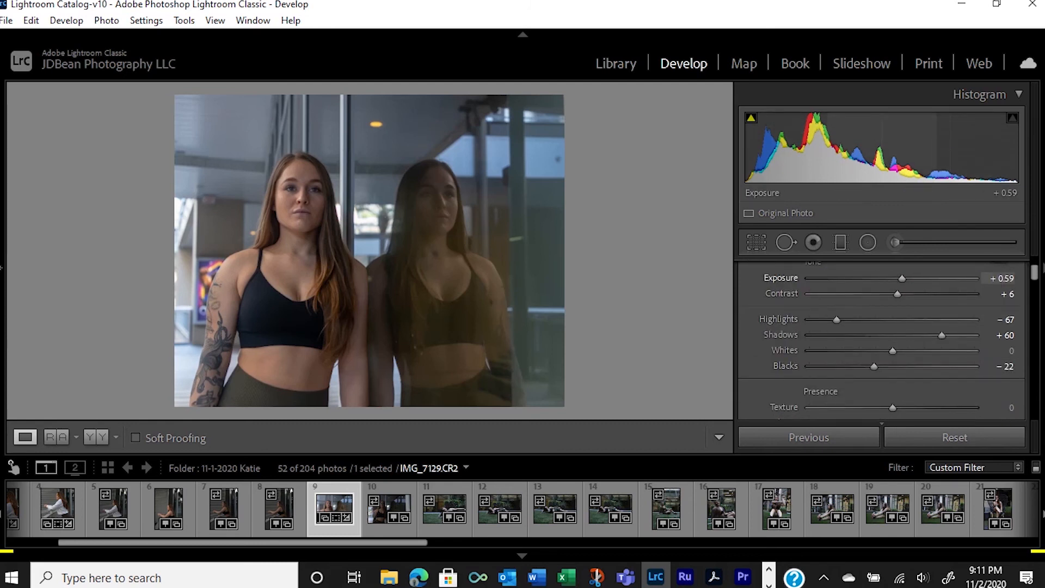
drag(902, 278, 903, 278)
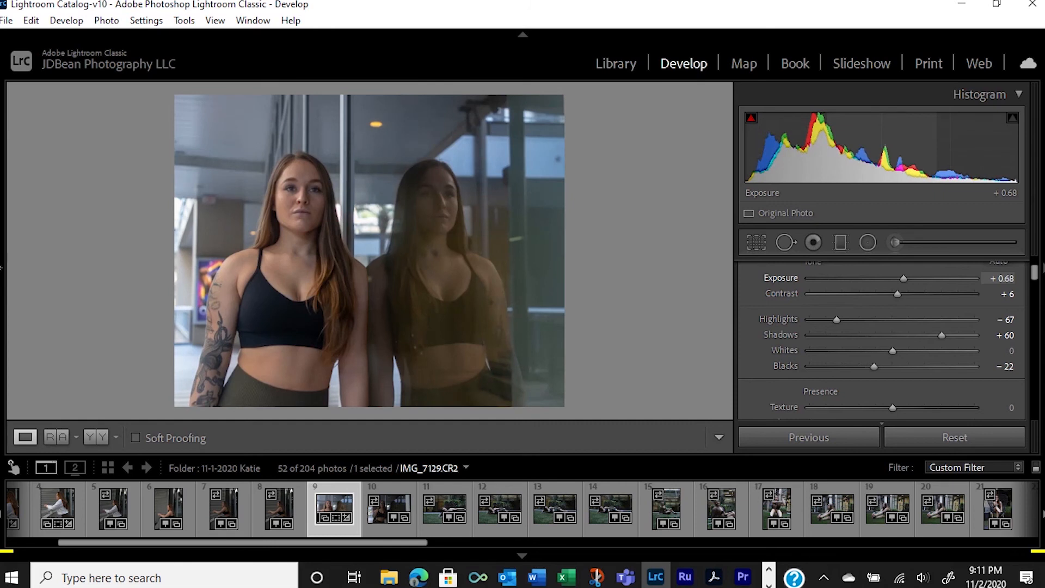
drag(904, 278, 905, 278)
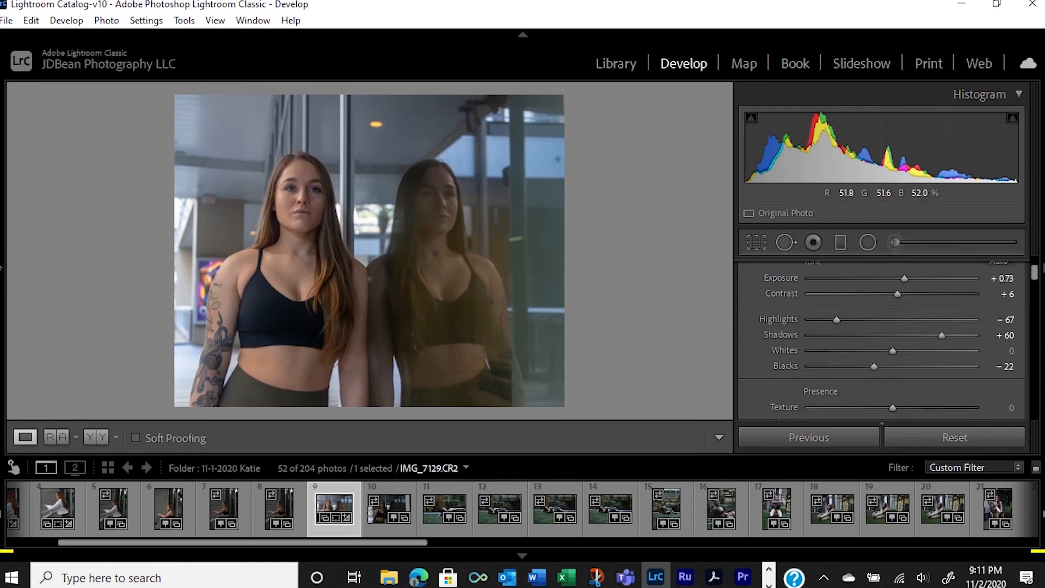
- Set Dehaze, Clarity and Texture to +15 each and check the woman's face up close
scroll(882, 348, down, 2)
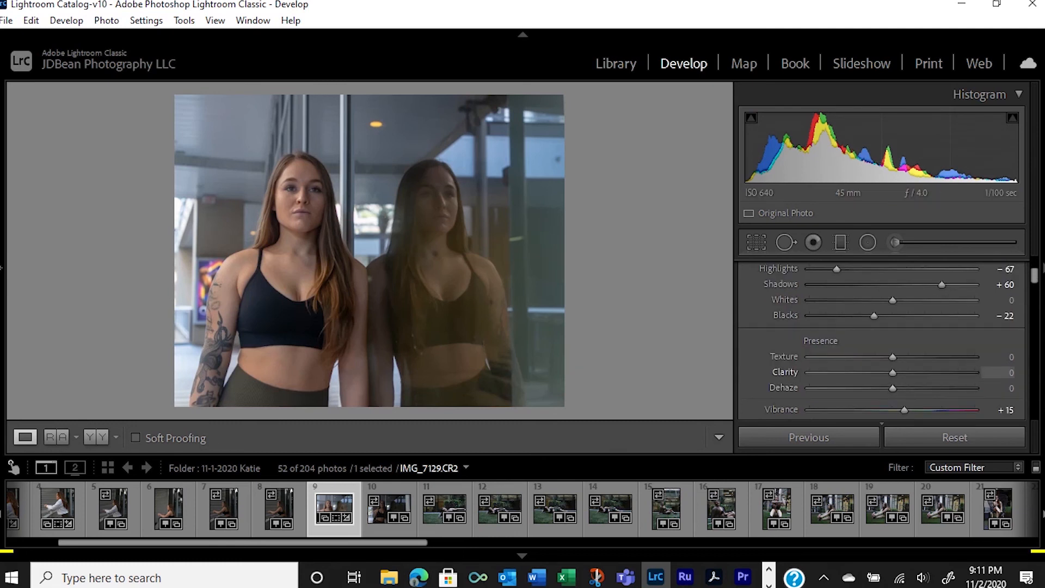
scroll(881, 356, up, 2)
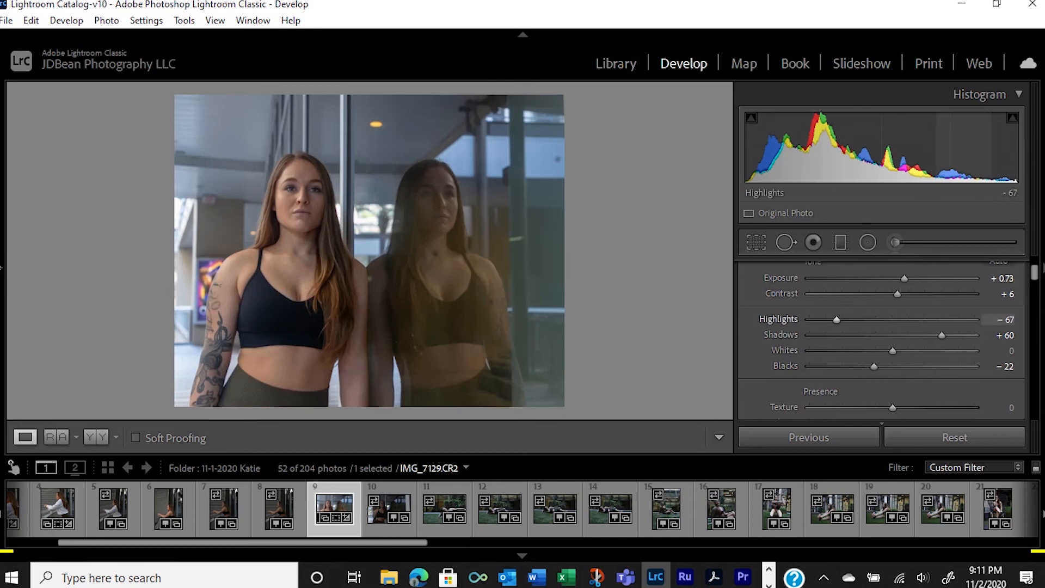
scroll(996, 326, down, 2)
mouse_move(892, 388)
mouse_down()
mouse_move(904, 388)
mouse_move(904, 372)
mouse_up()
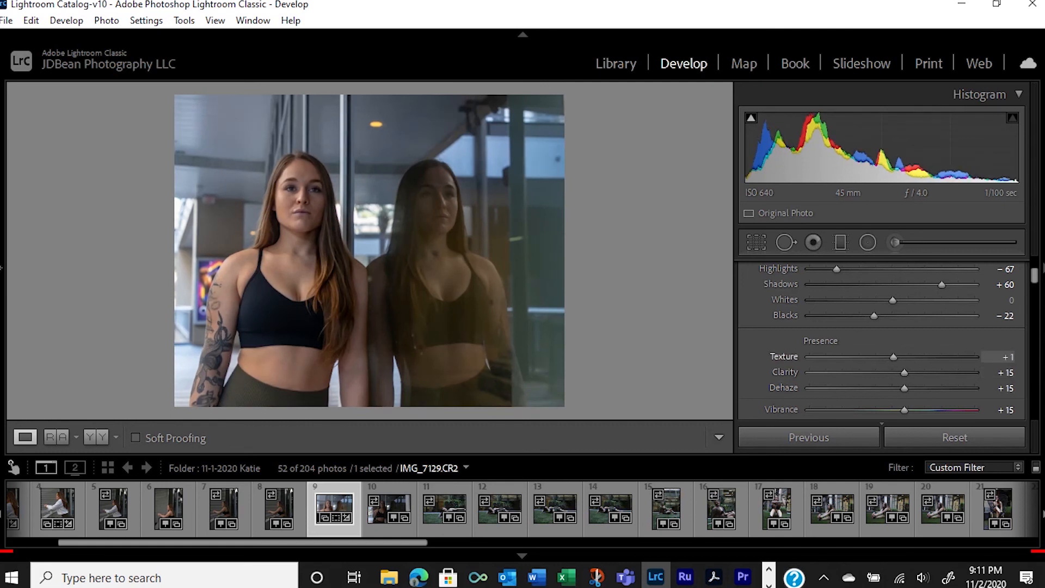
drag(893, 356, 904, 356)
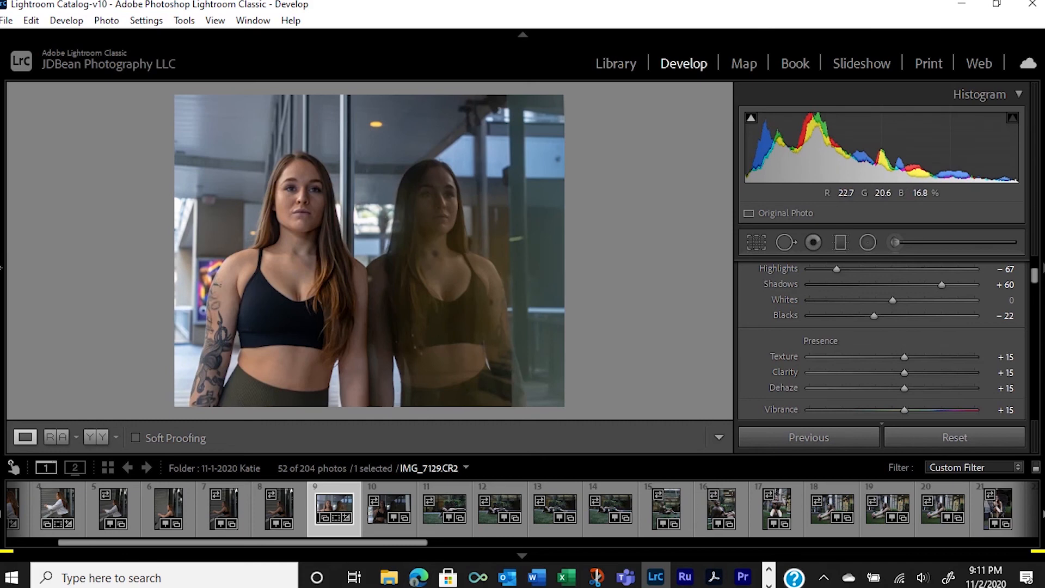
click(304, 188)
drag(303, 188, 261, 178)
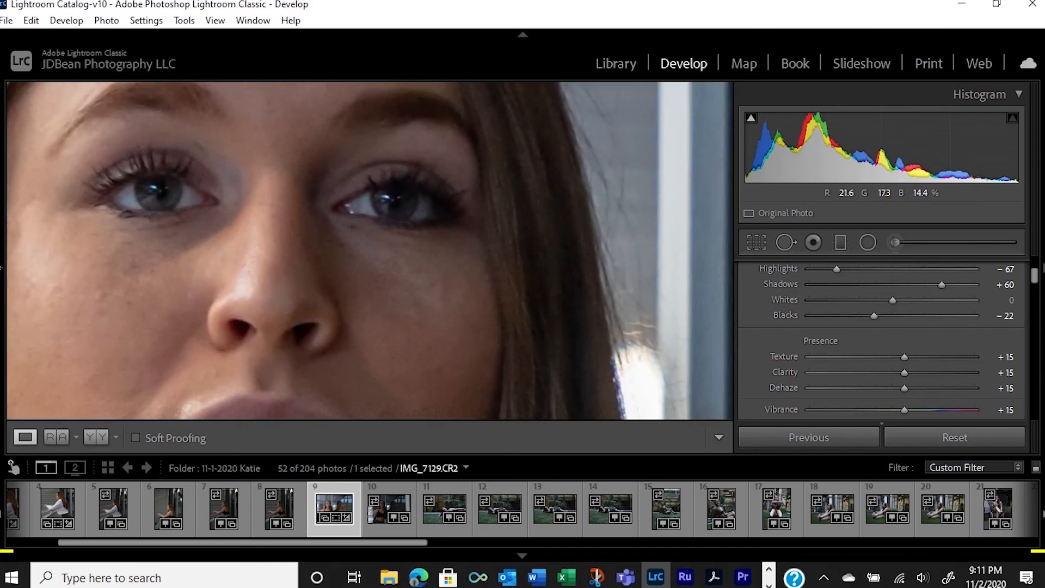
click(267, 182)
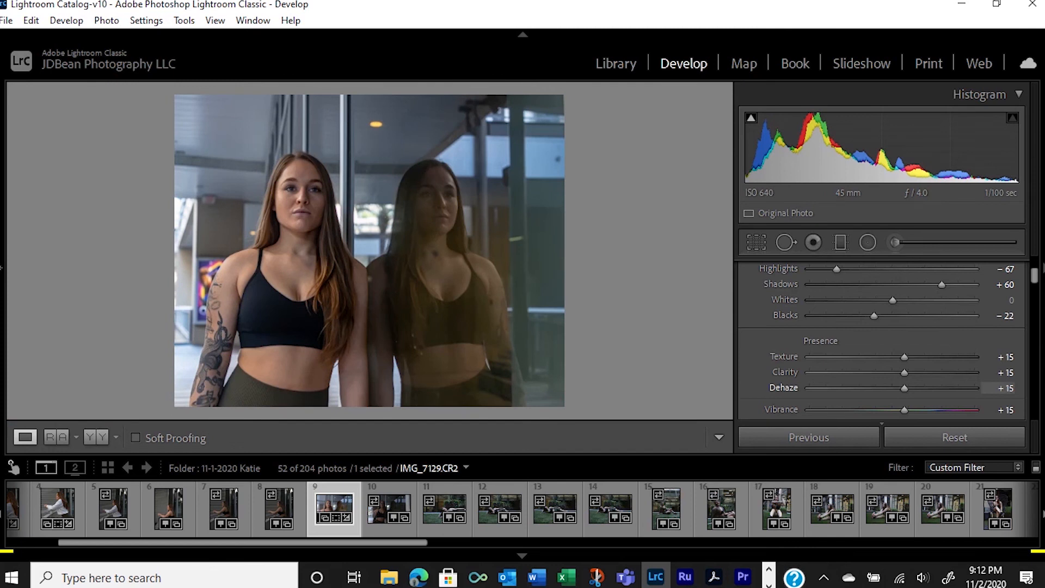
- Try Dehaze at +100 and return it to +15, then try Clarity at +100 and inspect the details up close
drag(904, 388, 975, 388)
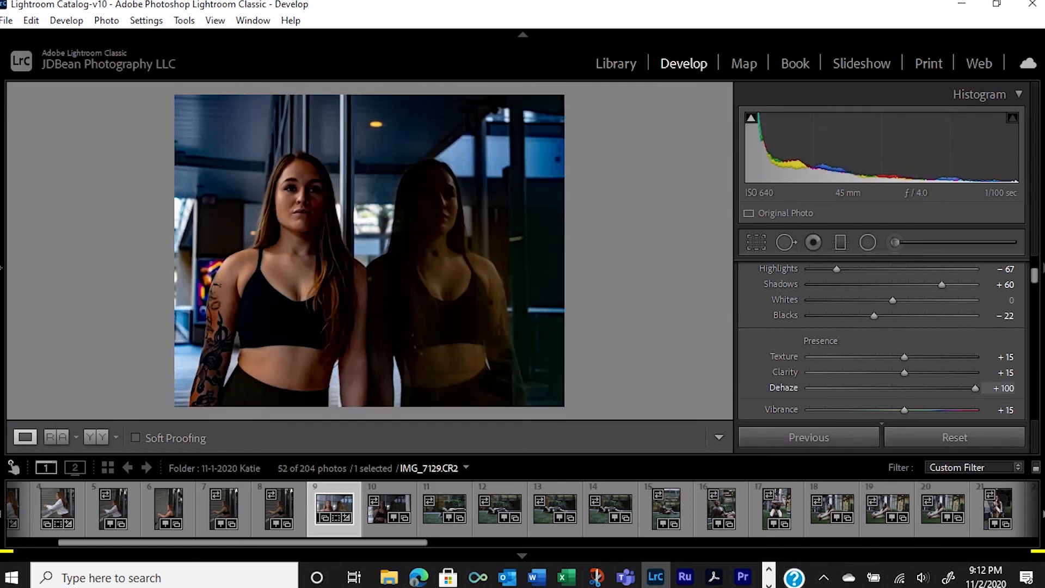
mouse_move(975, 388)
mouse_down()
mouse_move(904, 388)
mouse_move(975, 372)
mouse_up()
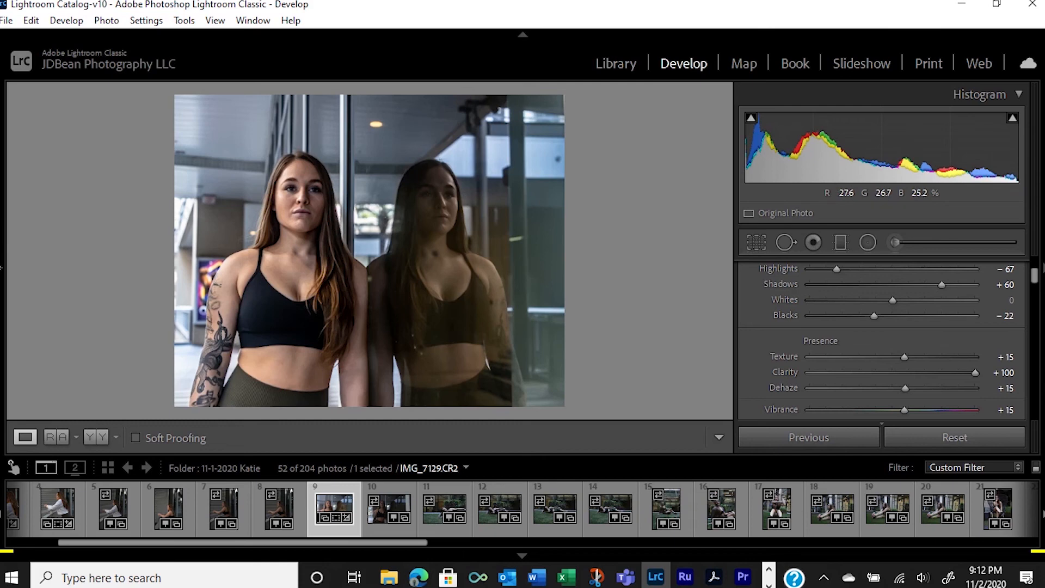
click(217, 329)
drag(340, 93, 245, 351)
drag(283, 136, 224, 336)
click(224, 335)
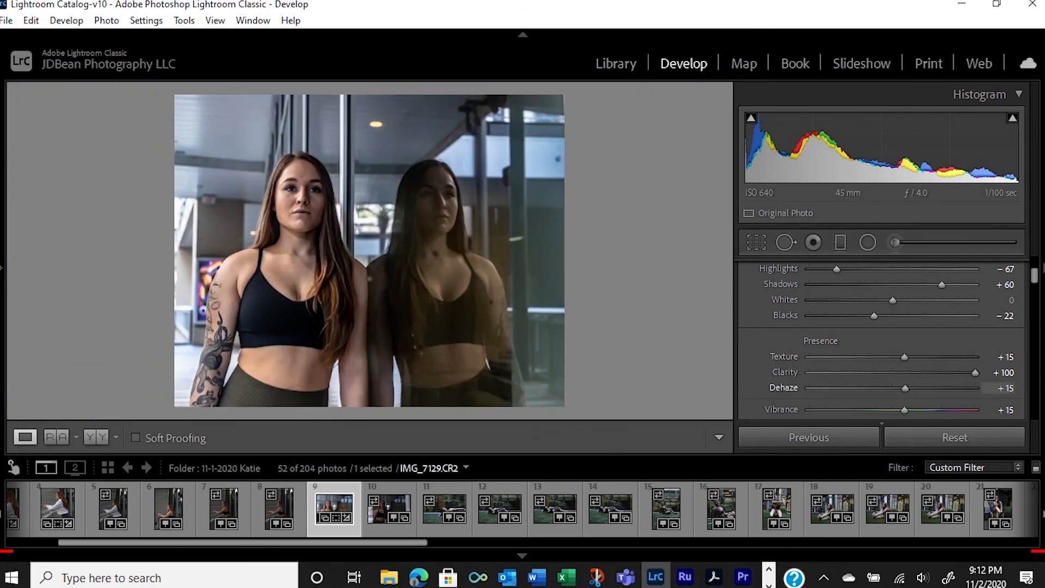
mouse_move(905, 388)
mouse_down()
mouse_move(934, 388)
mouse_move(904, 388)
mouse_up()
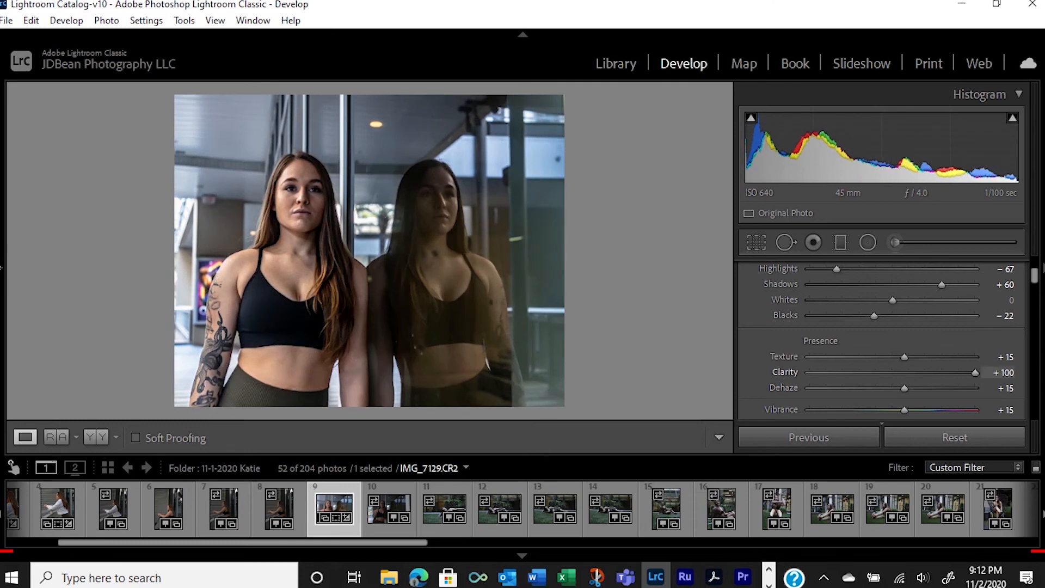
drag(975, 372, 918, 367)
- Reset Blacks to 0 and set Whites to −15 after trying −100
scroll(893, 372, up, 2)
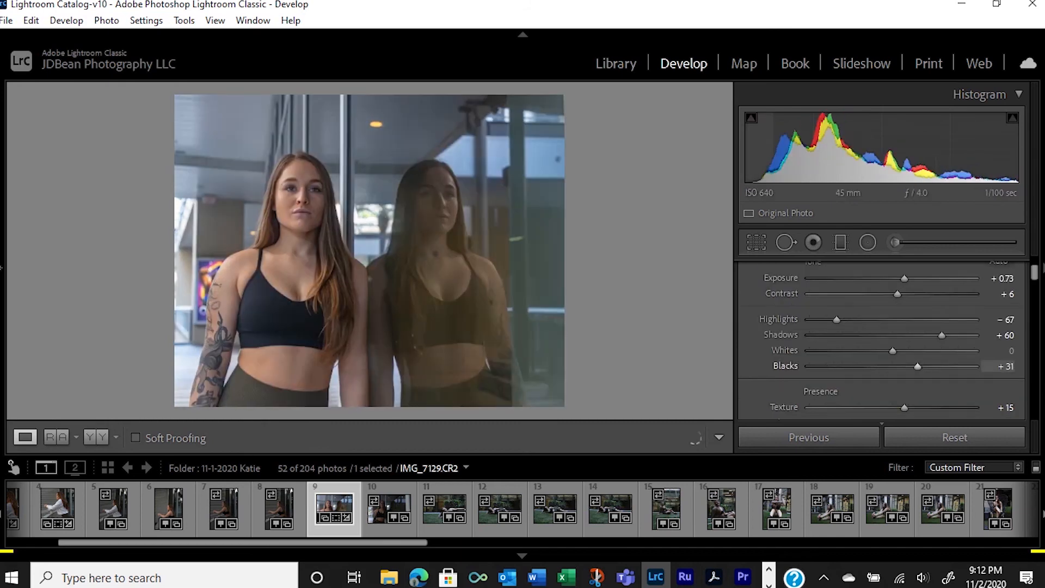
double_click(917, 366)
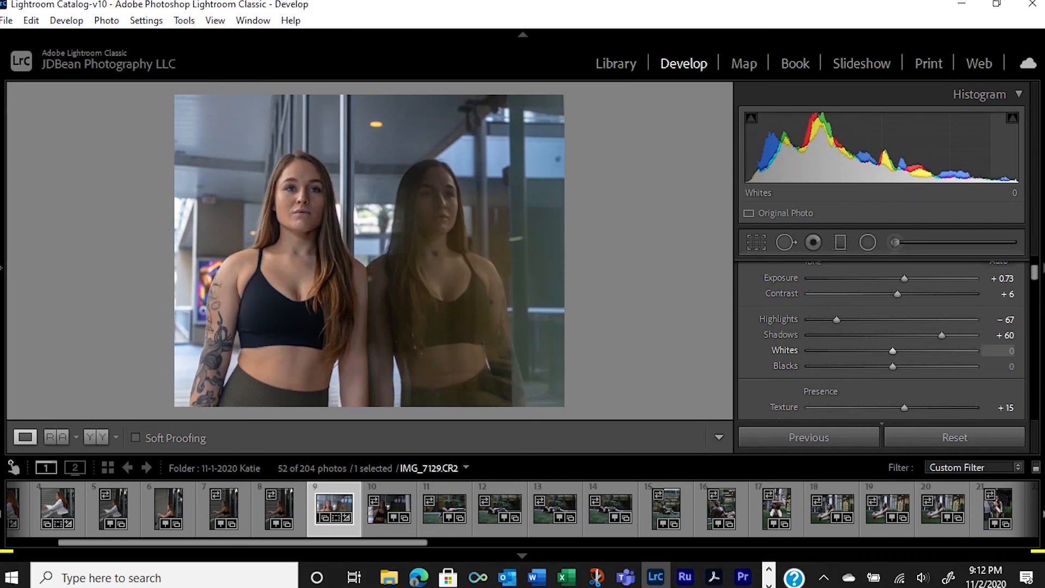
drag(892, 351, 809, 351)
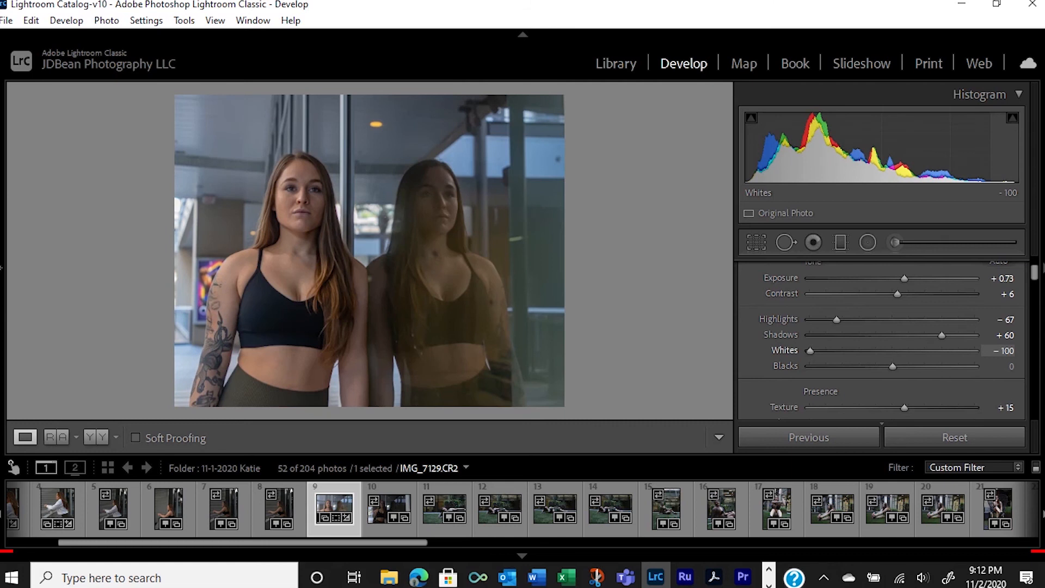
drag(809, 350, 880, 350)
- Try Shadows at −100, set it to +52, and check the woman's reflection in the glass up close
drag(941, 335, 809, 335)
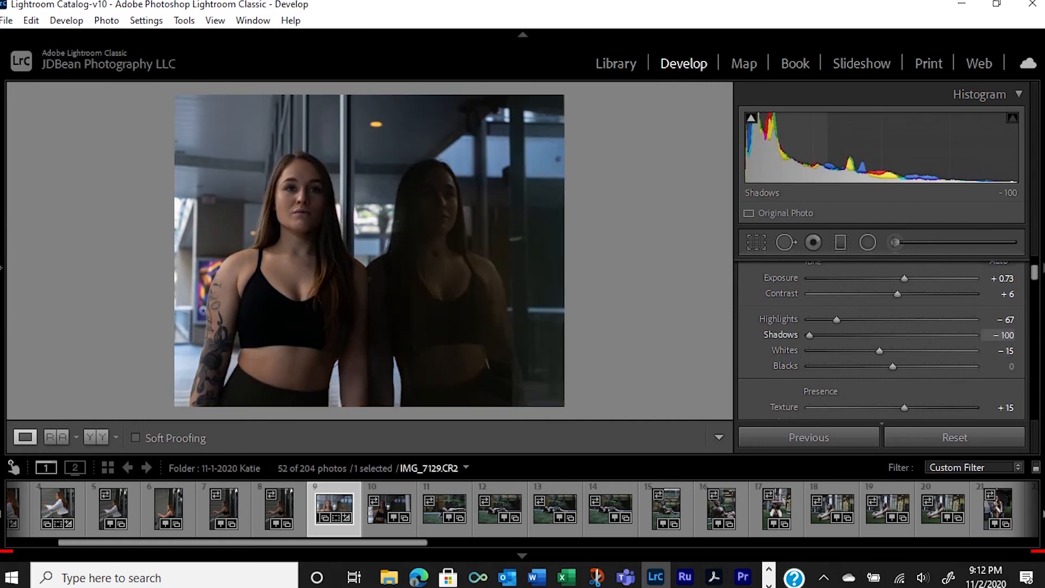
drag(809, 335, 936, 334)
click(441, 197)
drag(442, 196, 521, 214)
key(z)
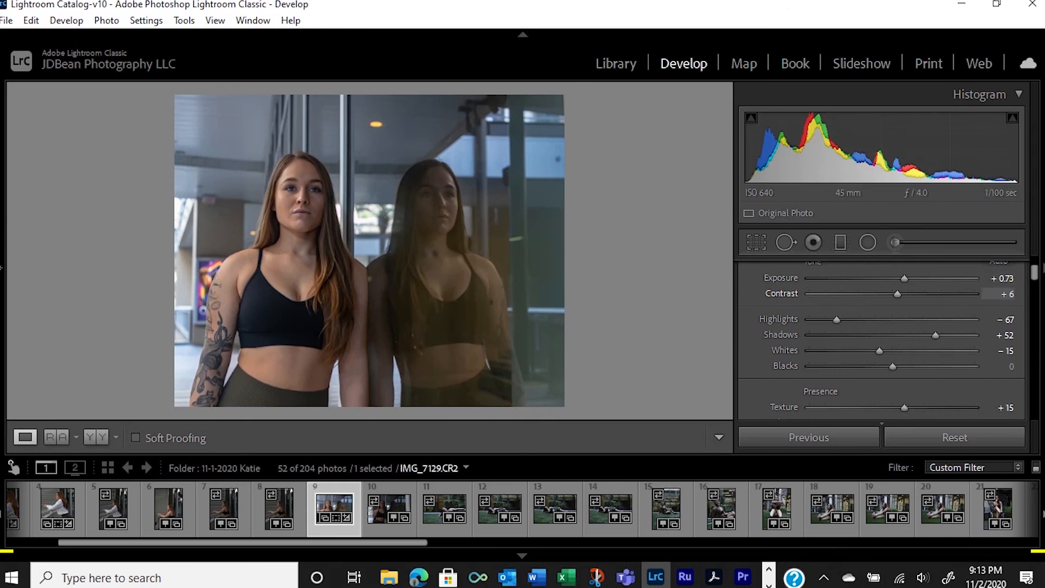
- Try Contrast at −100, reset it, and set it to +20
drag(896, 294, 809, 294)
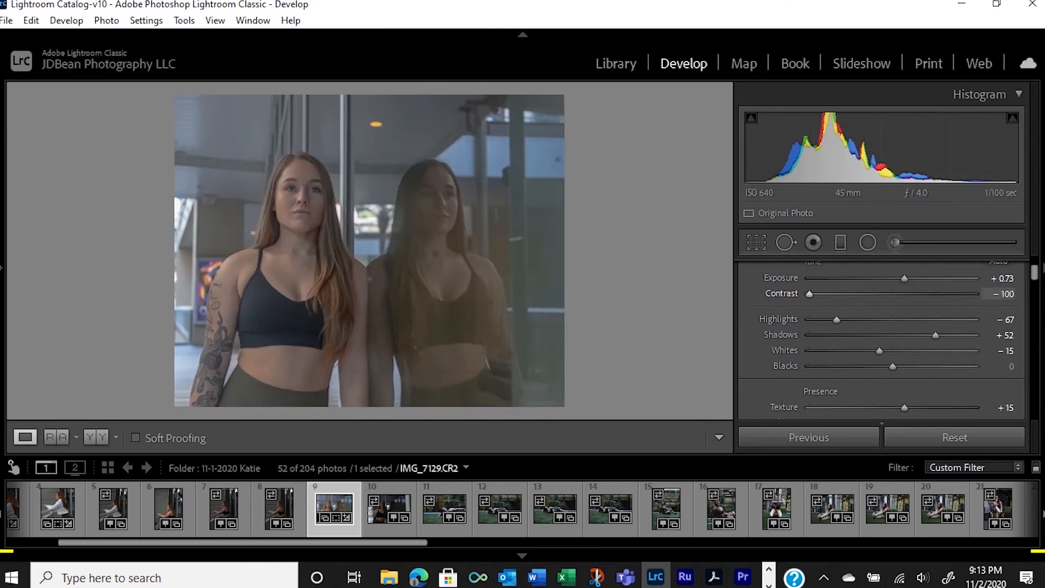
double_click(809, 294)
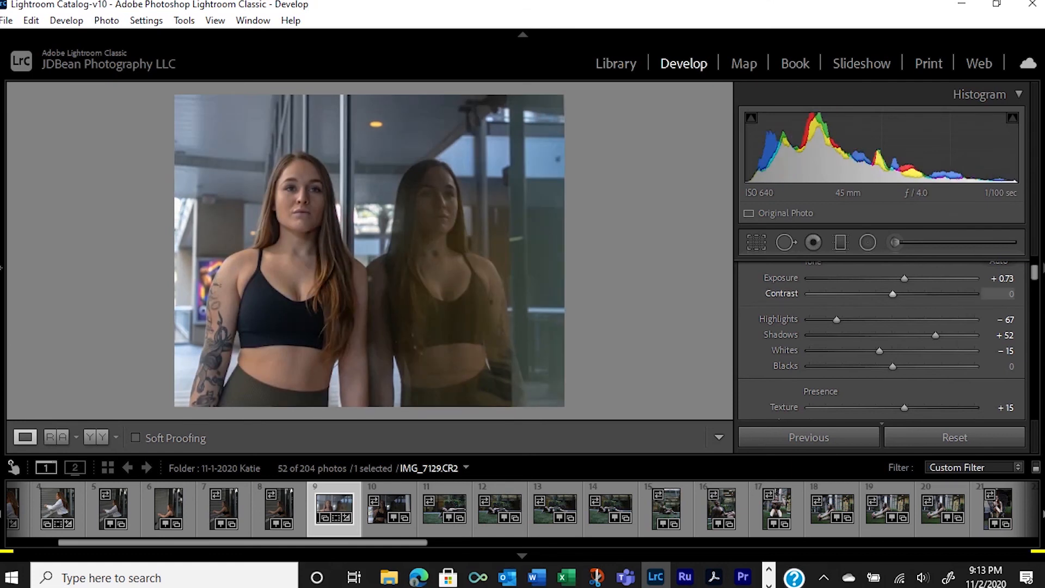
drag(892, 294, 908, 294)
scroll(889, 340, up, 2)
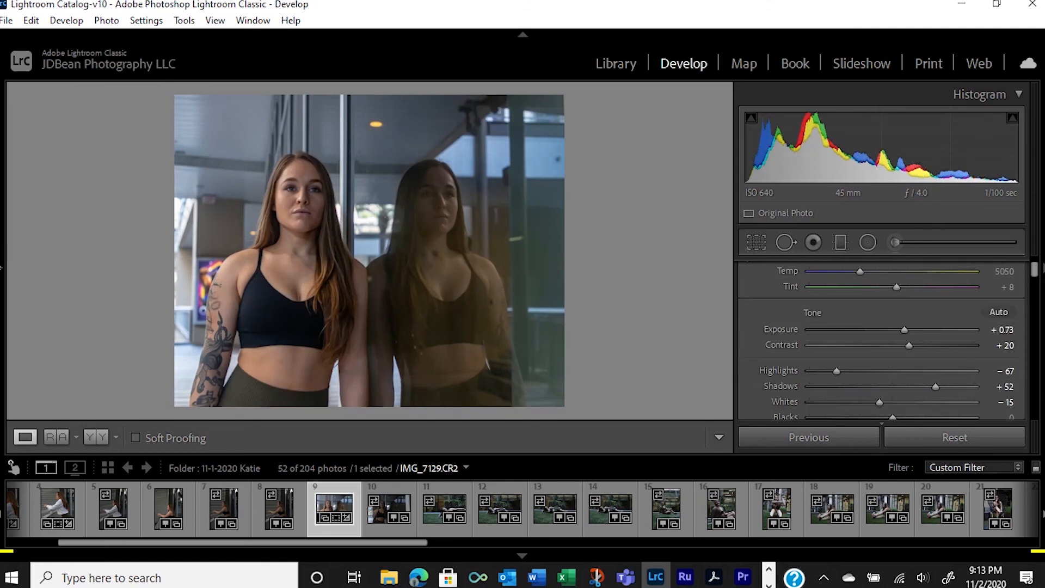
scroll(888, 340, down, 2)
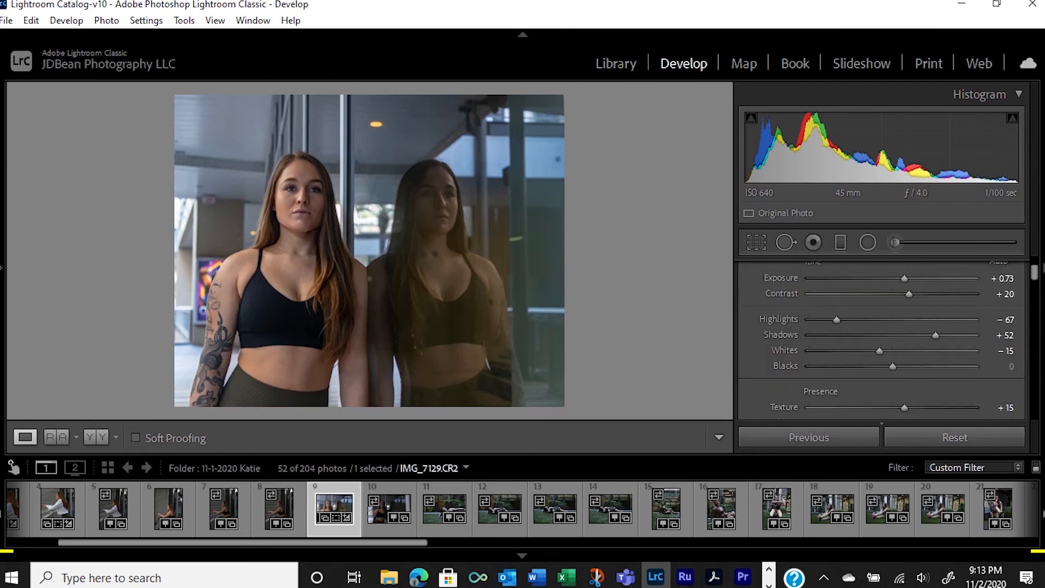
- Set Vibrance to +52 and Saturation to −7
scroll(887, 338, down, 4)
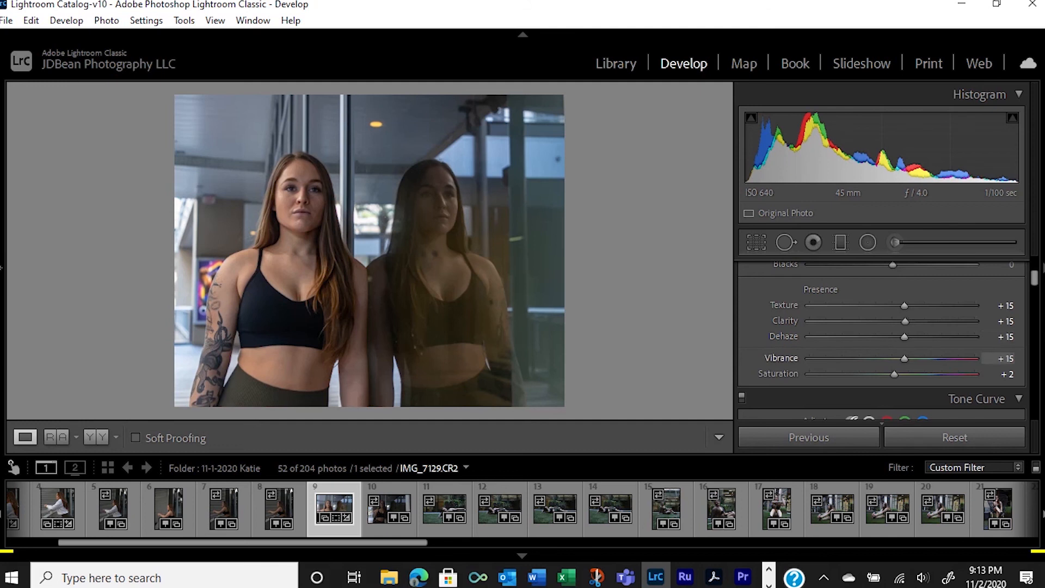
drag(905, 359, 936, 358)
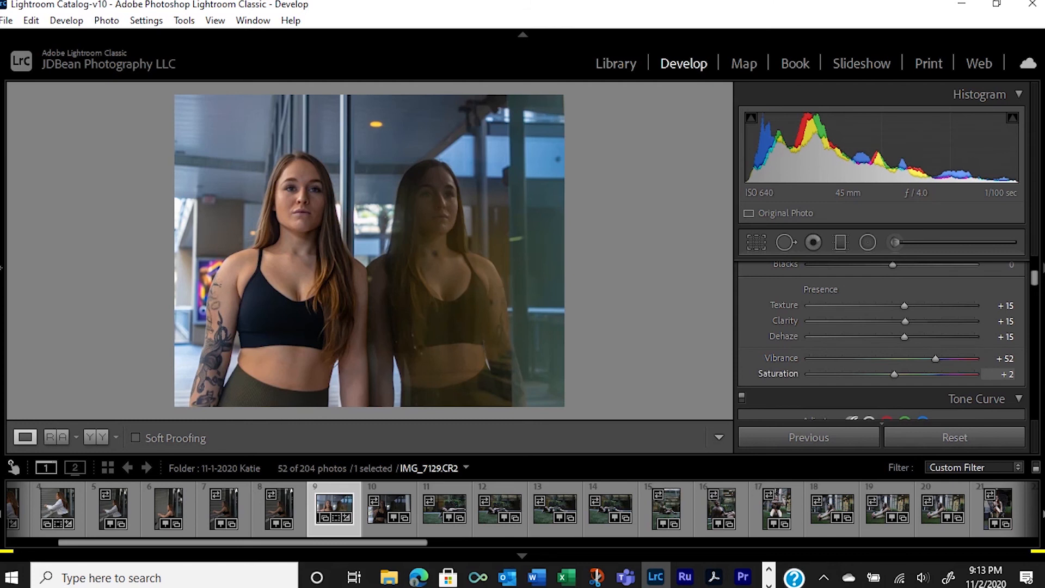
mouse_move(894, 374)
mouse_down()
mouse_move(907, 373)
mouse_move(886, 374)
mouse_up()
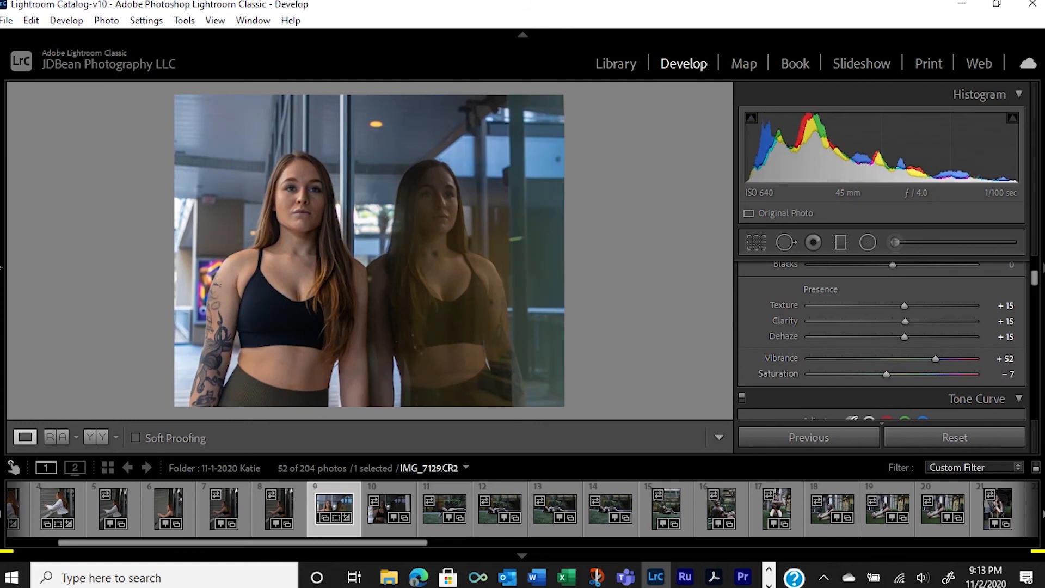
- Look through the tone curve regions, HSL color sliders, Color Grading wheels and Detail settings
scroll(886, 374, down, 2)
scroll(881, 343, down, 6)
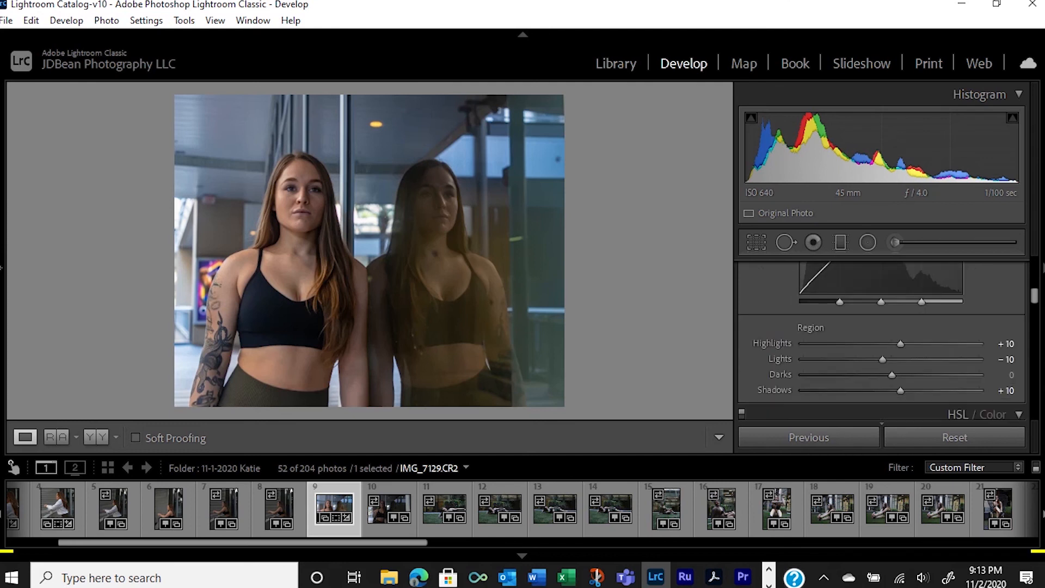
scroll(882, 342, down, 4)
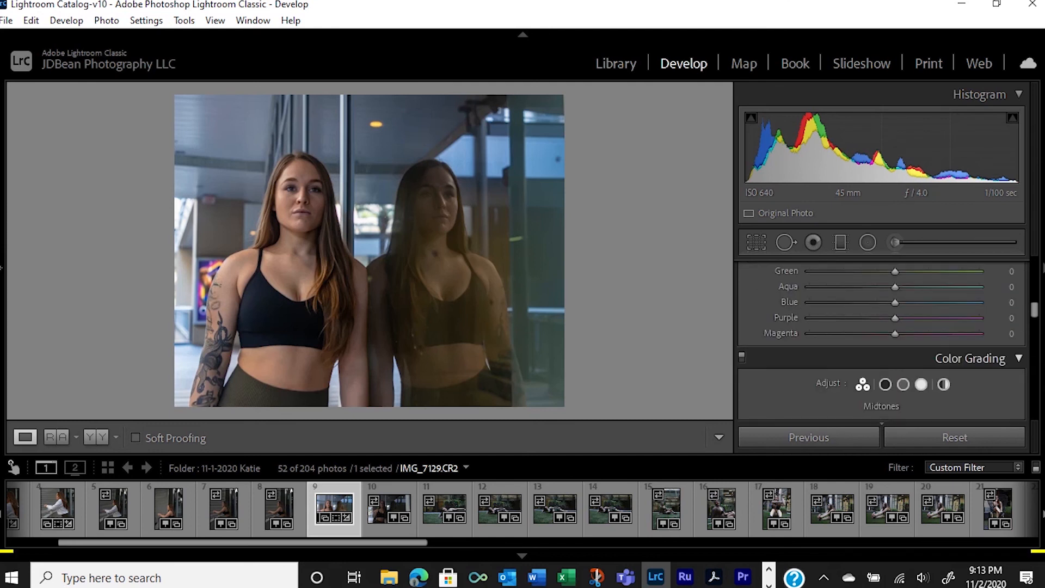
scroll(882, 341, down, 3)
scroll(882, 341, up, 3)
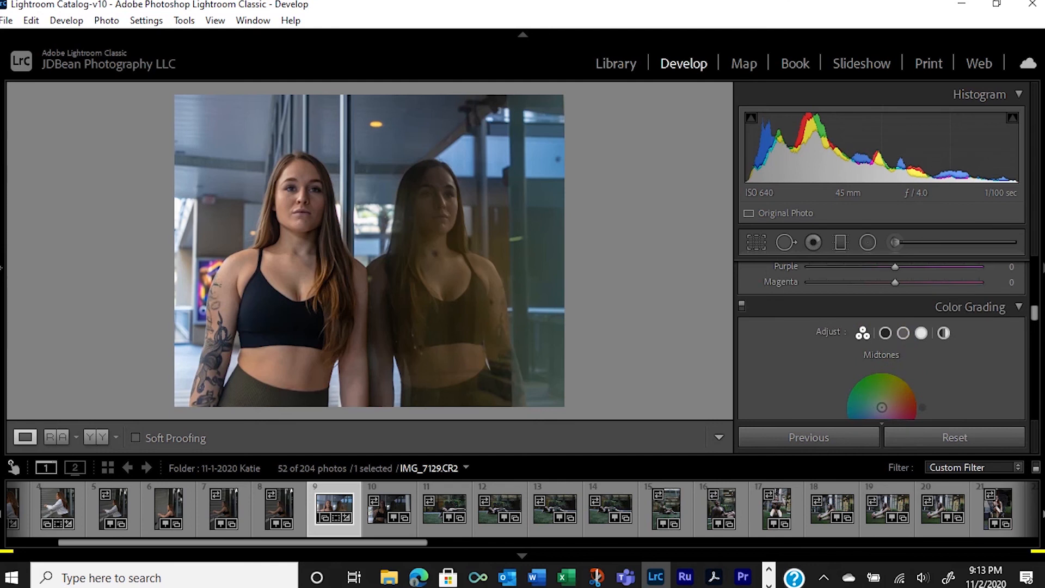
scroll(882, 342, down, 1)
scroll(881, 341, up, 1)
scroll(882, 342, down, 4)
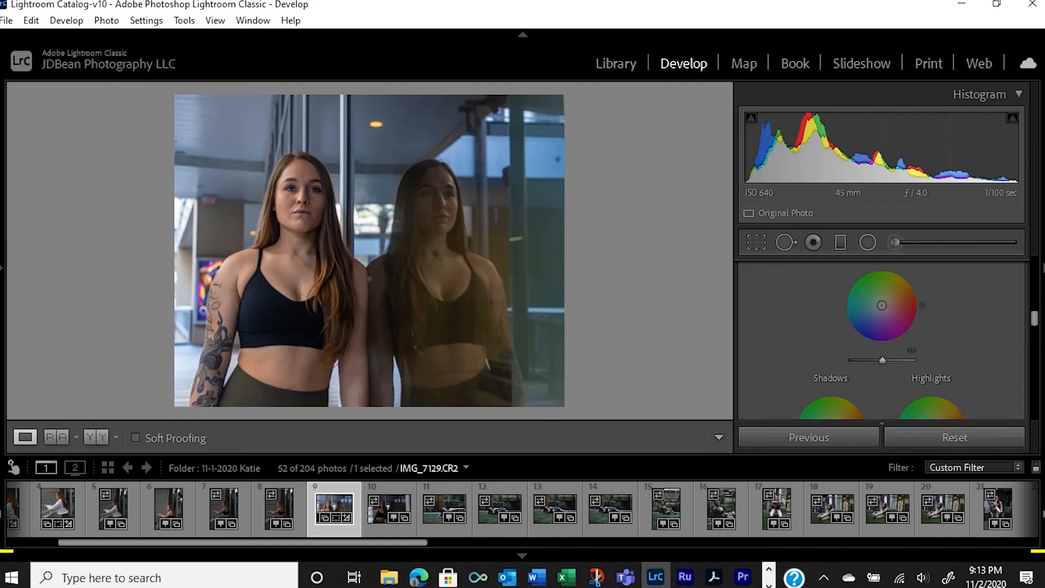
scroll(882, 341, up, 4)
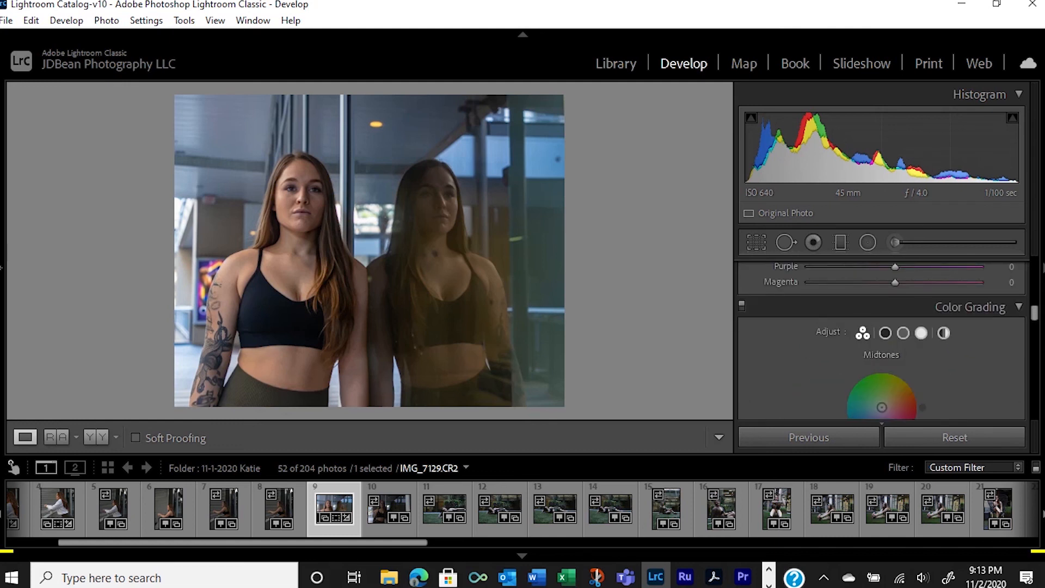
scroll(882, 341, down, 5)
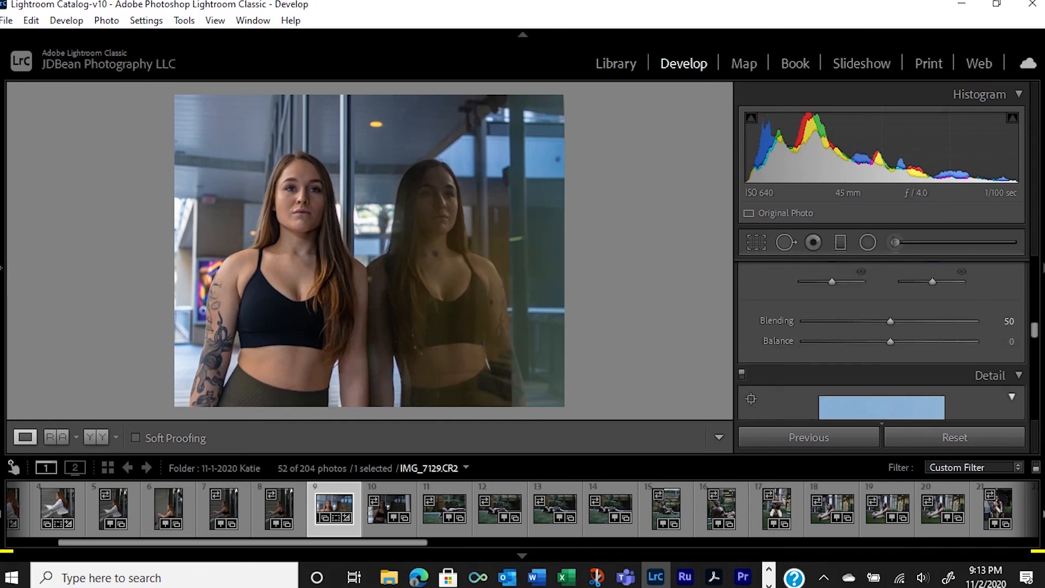
scroll(881, 341, down, 1)
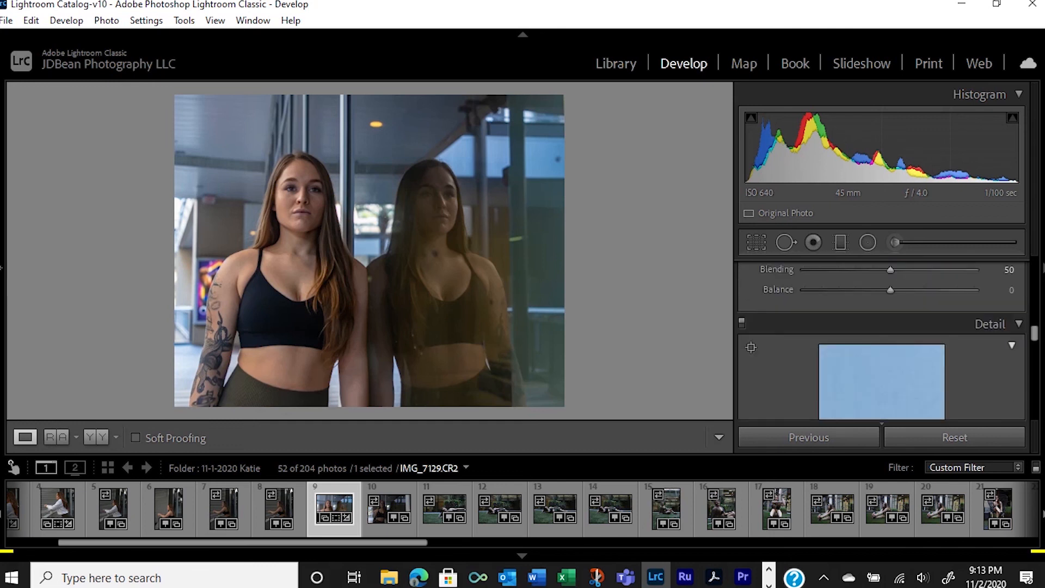
scroll(882, 341, up, 1)
scroll(882, 341, down, 1)
scroll(882, 341, up, 2)
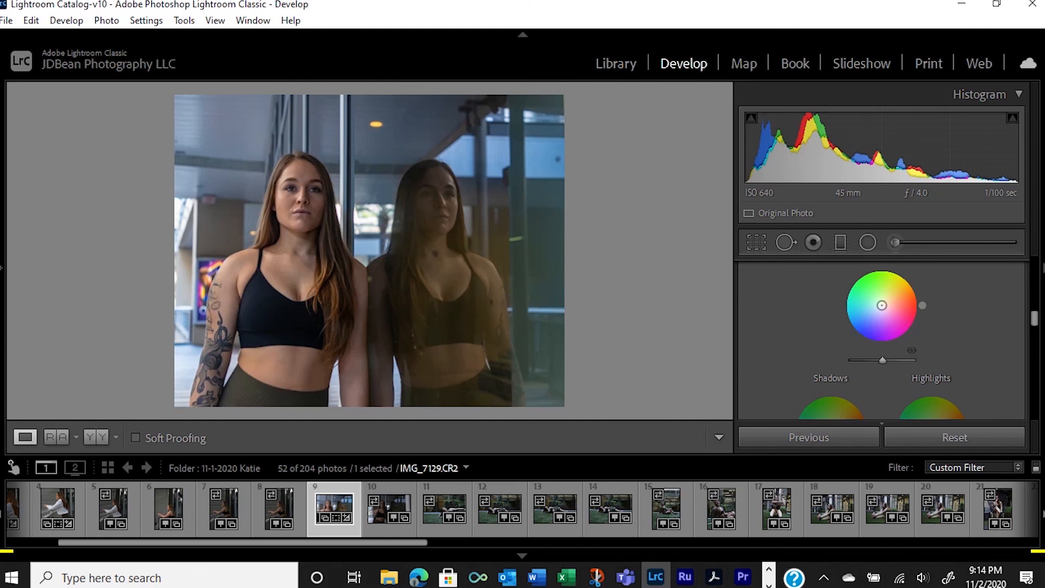
- Try a faint green tint on the Color Grading midtones, change it to a faint blue, and slightly lower the midtone luminance
drag(882, 306, 880, 300)
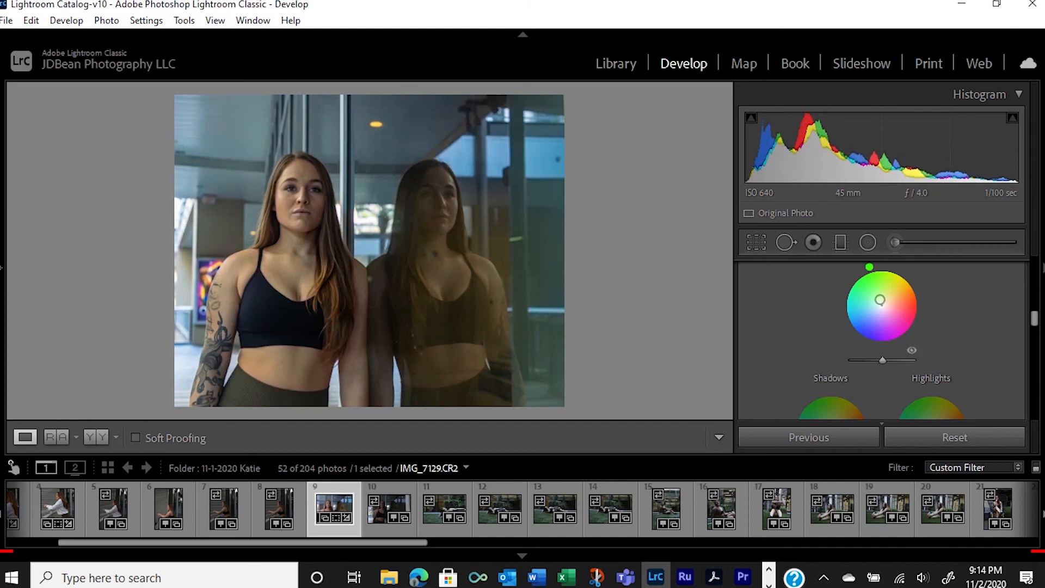
drag(880, 300, 879, 311)
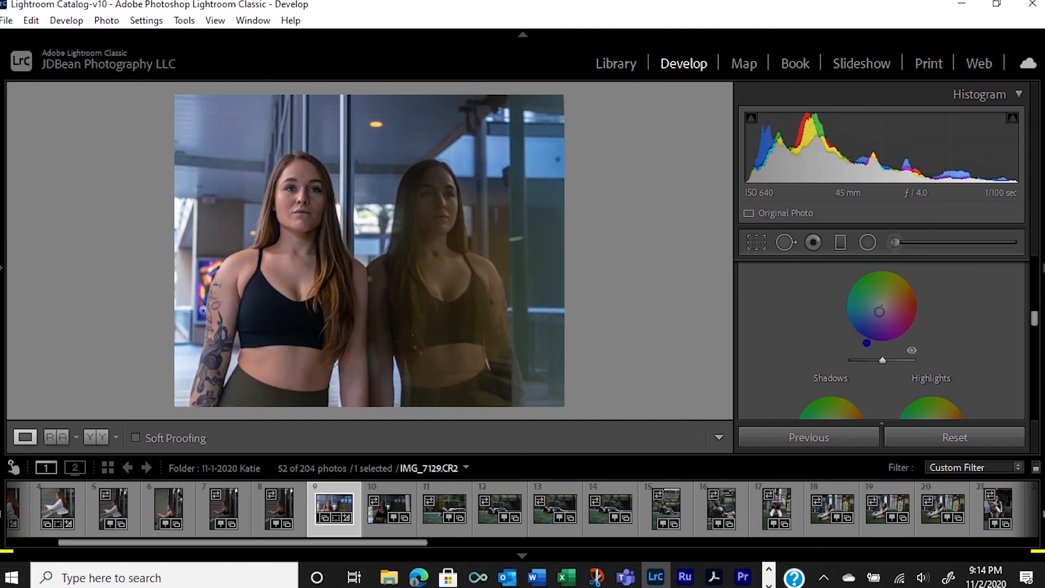
mouse_move(882, 360)
mouse_down()
mouse_move(912, 359)
mouse_move(856, 360)
mouse_move(876, 360)
mouse_up()
- Tint the Color Grading shadows faintly red and the highlights green with hue 115 and saturation 19
scroll(831, 332, down, 3)
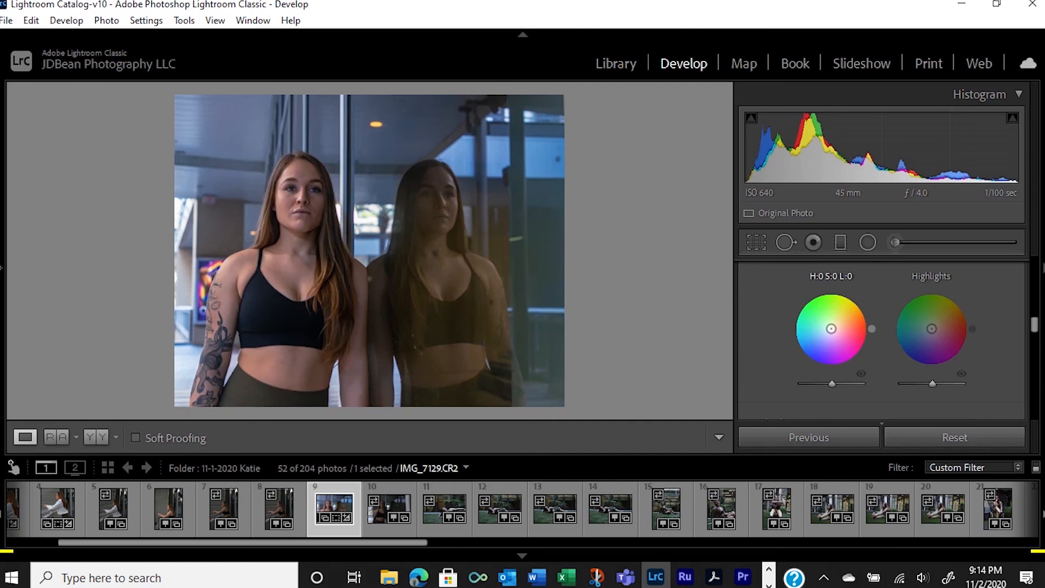
drag(831, 328, 836, 328)
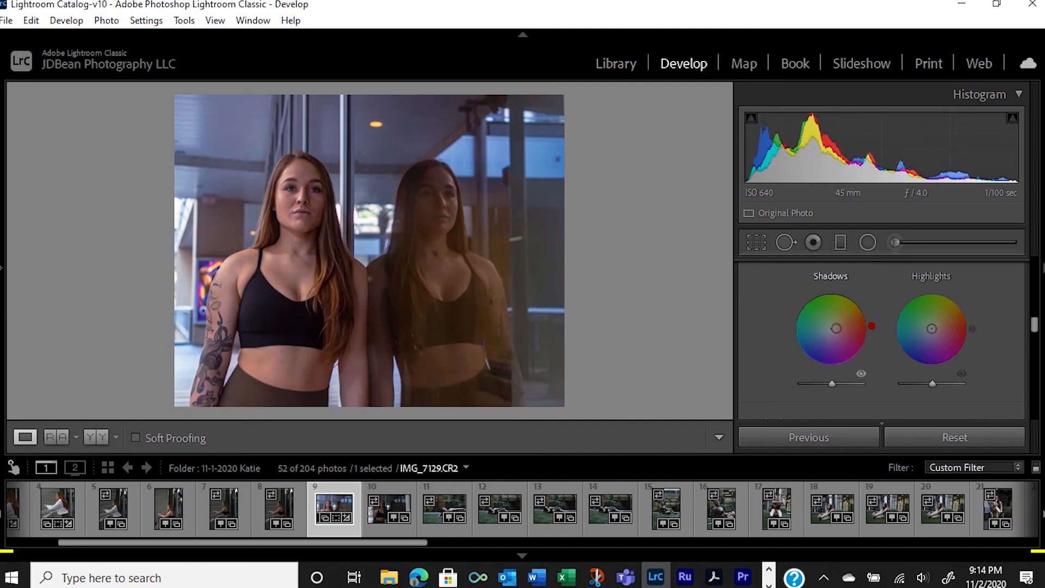
mouse_move(832, 383)
mouse_down()
mouse_move(860, 383)
mouse_move(832, 383)
mouse_up()
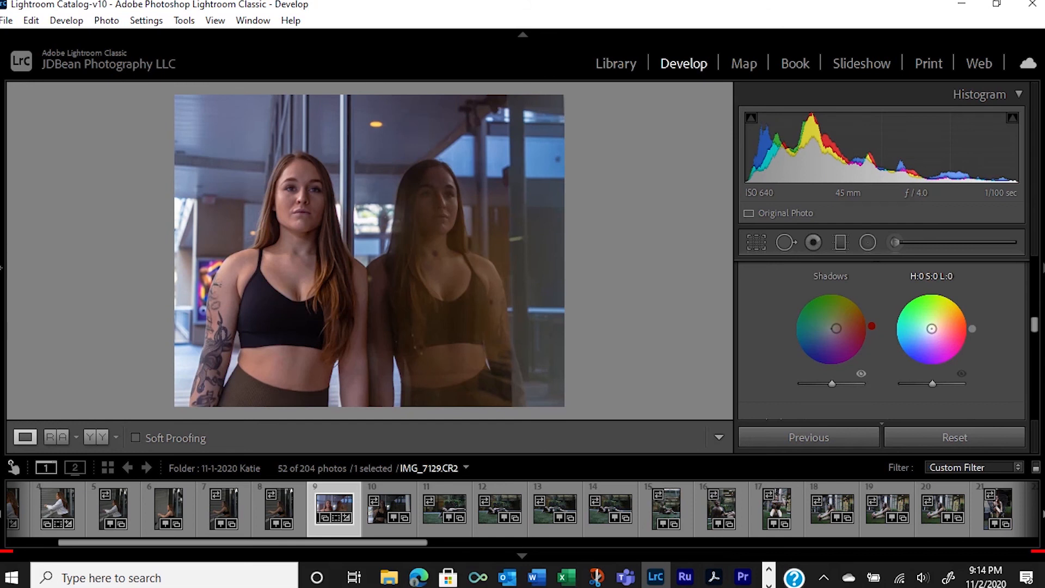
drag(932, 328, 929, 323)
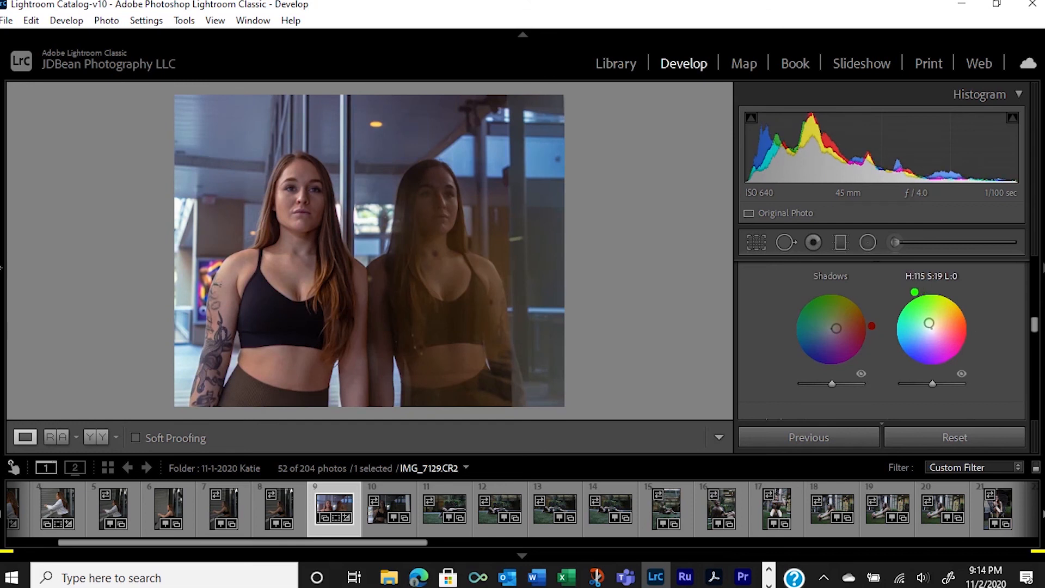
- Try the color grading Blending at 0 and 50, and settle on Balance +52 and Blending 26
scroll(881, 327, down, 4)
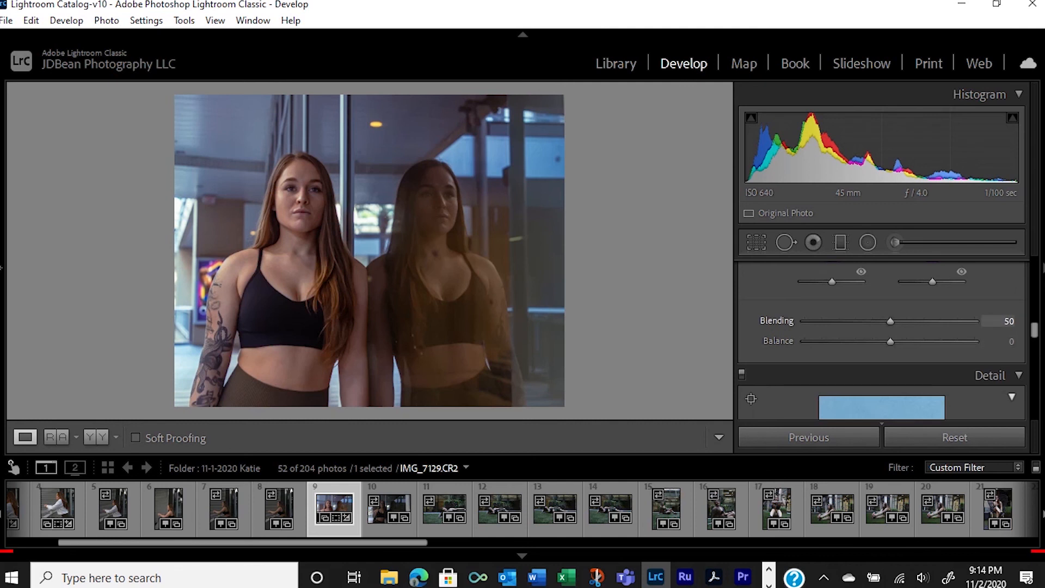
drag(891, 322, 804, 322)
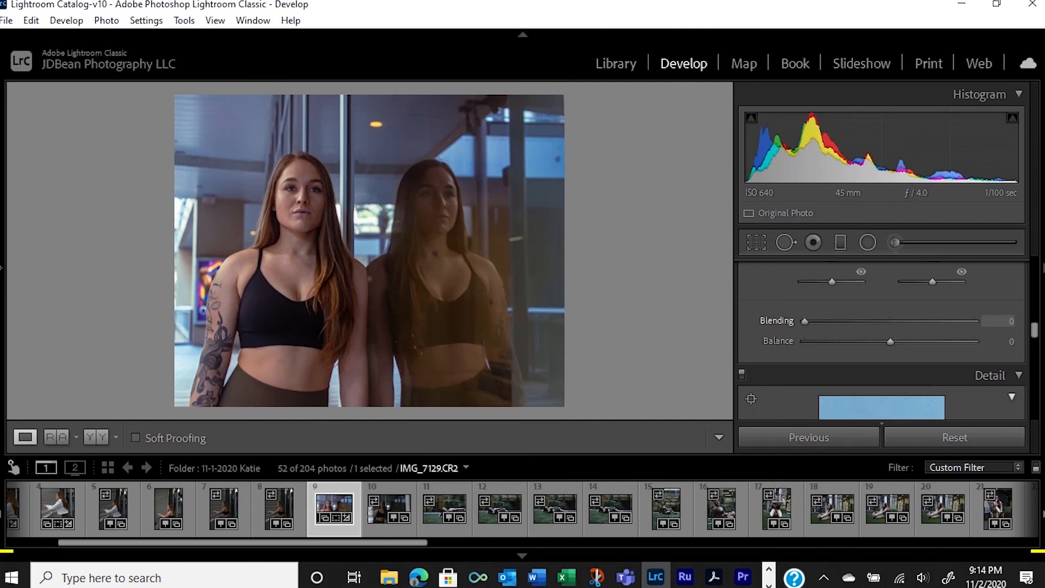
drag(805, 321, 891, 321)
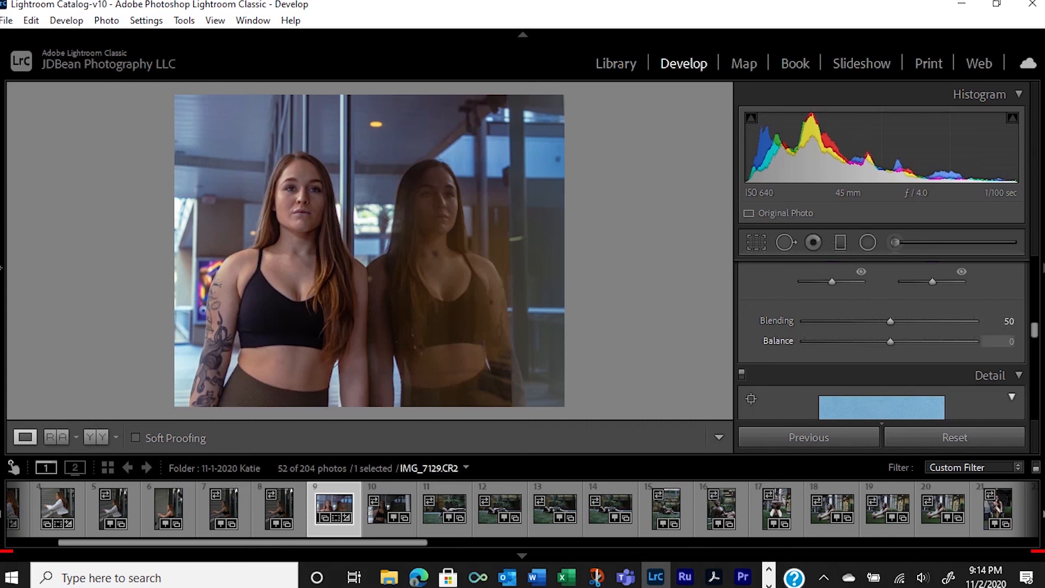
drag(890, 341, 848, 321)
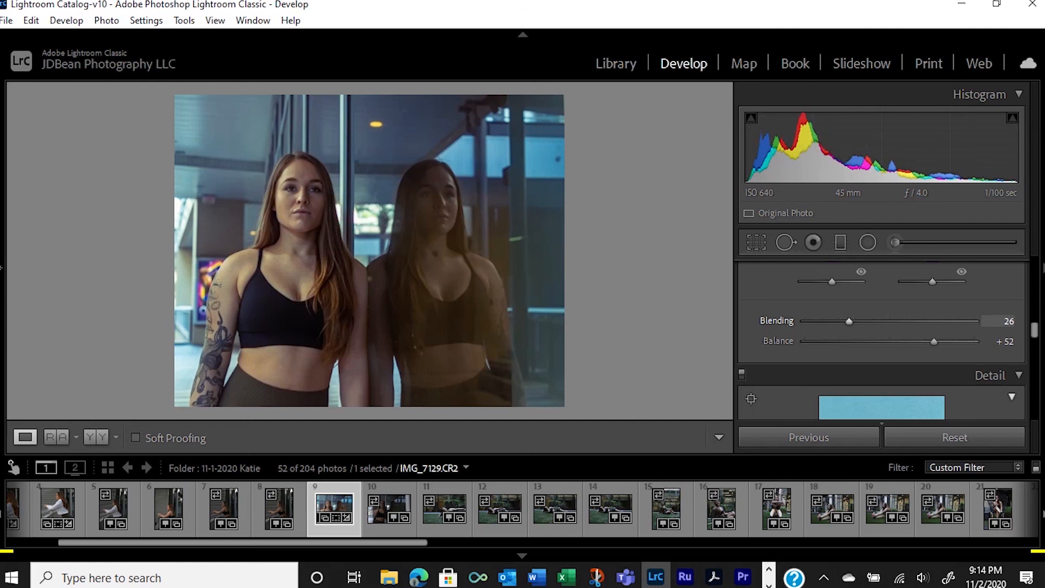
- Try Blue and Aqua saturation at −100 each in the HSL adjustments, and reset both colors
scroll(849, 321, up, 1)
scroll(881, 337, up, 6)
scroll(1000, 357, up, 2)
scroll(1001, 357, down, 4)
scroll(1001, 357, up, 1)
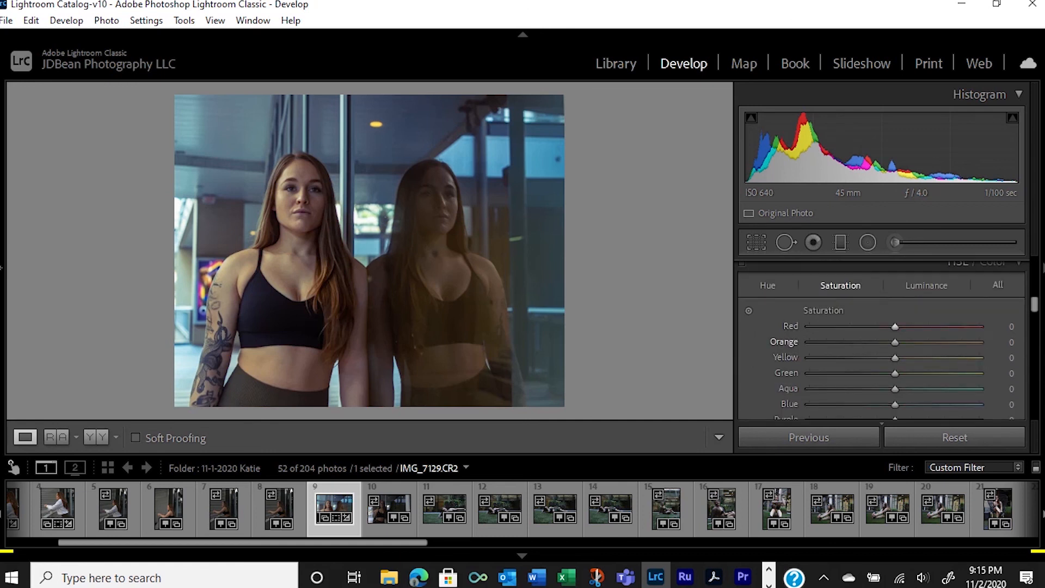
scroll(893, 370, down, 1)
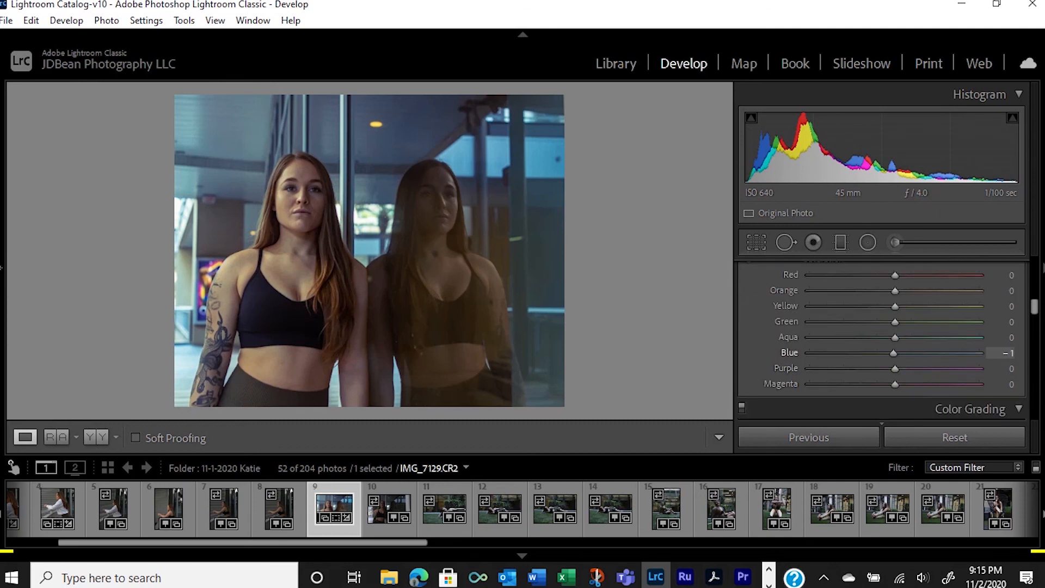
drag(893, 352, 810, 352)
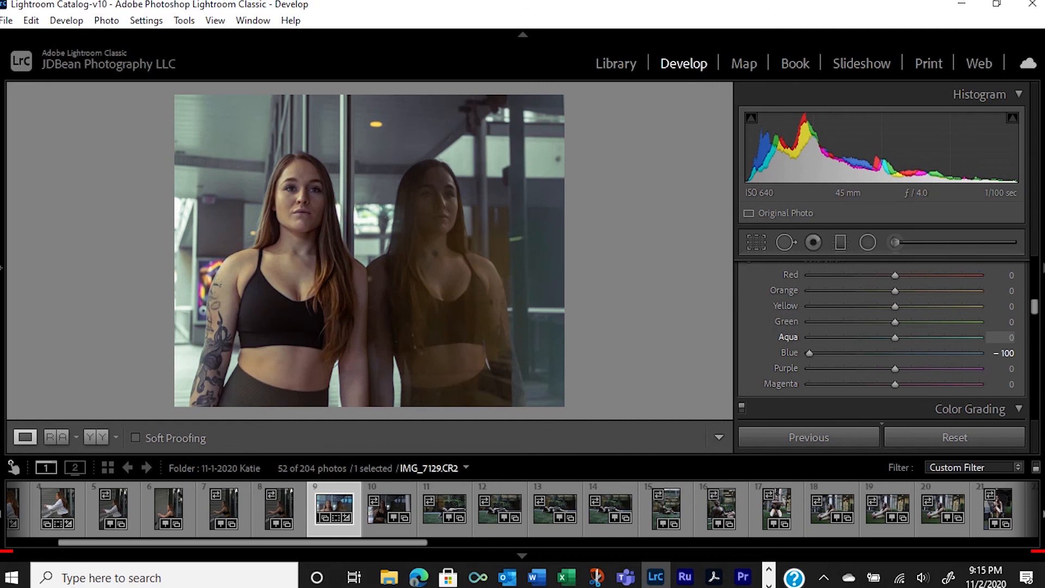
drag(894, 338, 809, 337)
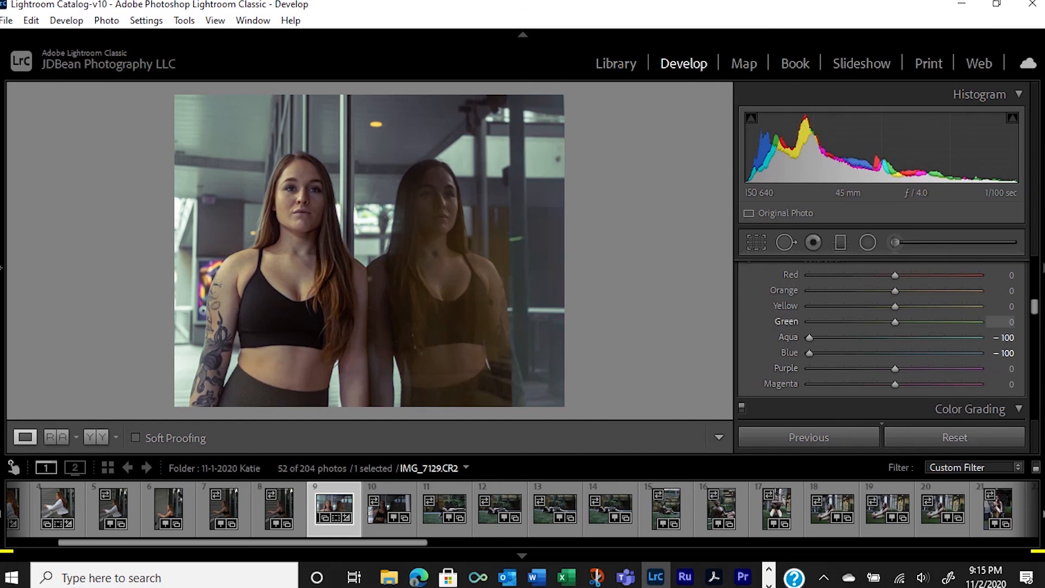
mouse_move(894, 321)
mouse_down()
mouse_move(810, 321)
mouse_move(896, 322)
mouse_up()
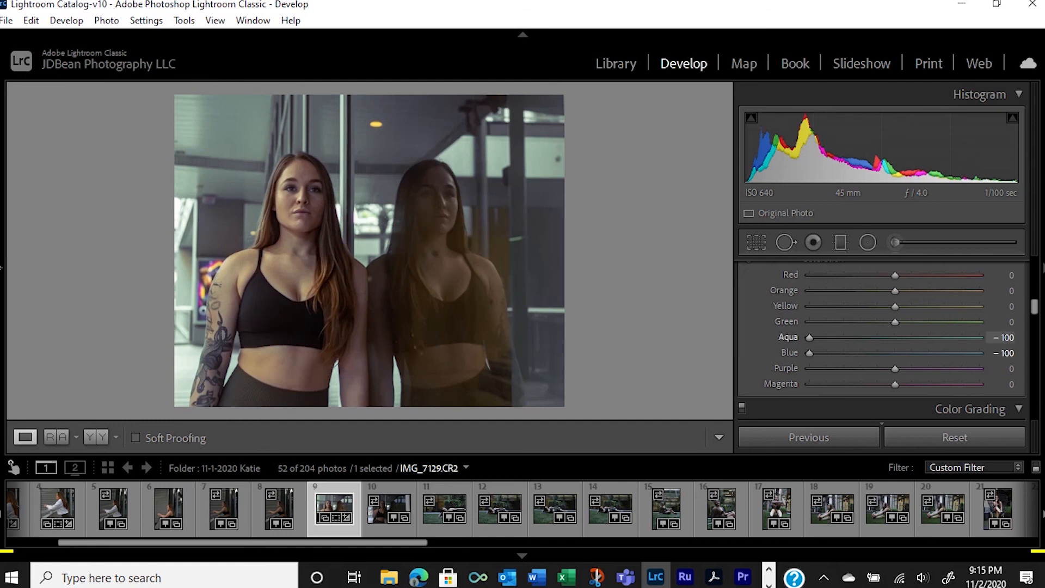
double_click(809, 337)
double_click(810, 353)
- Try the Shade white balance preset and return the white balance to As Shot
scroll(881, 340, up, 5)
scroll(882, 343, up, 6)
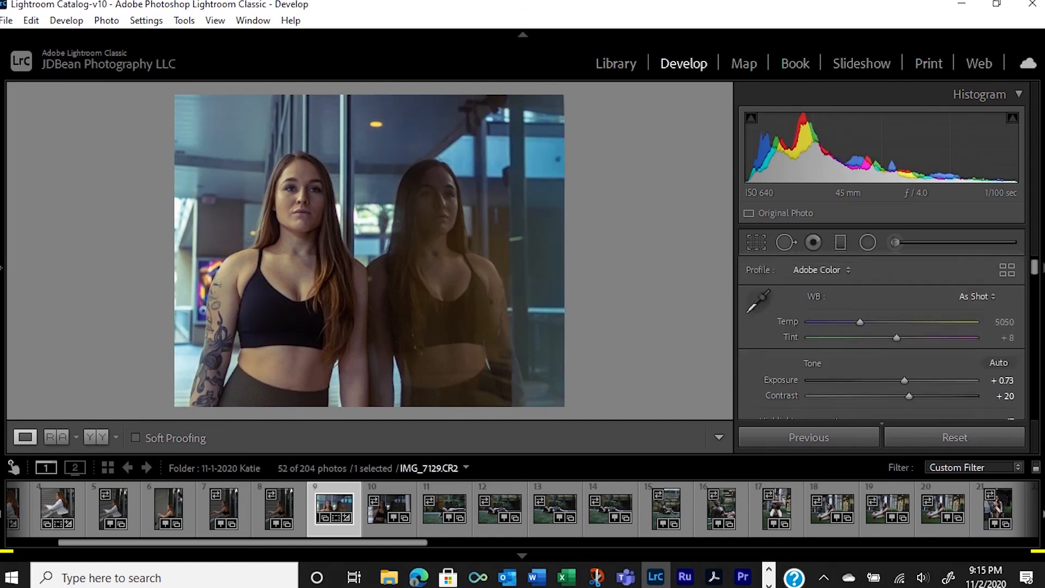
scroll(974, 348, up, 1)
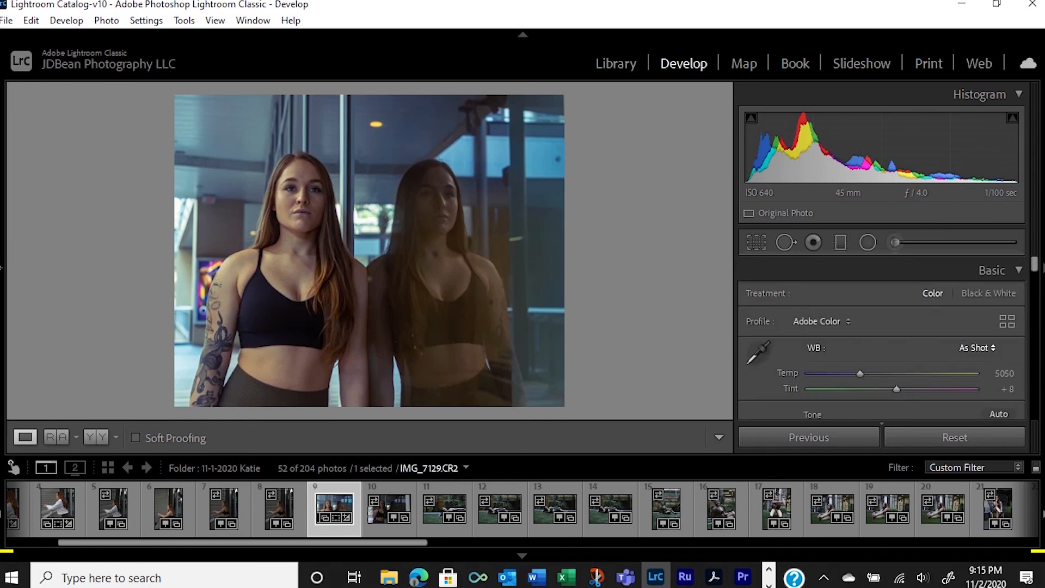
click(976, 347)
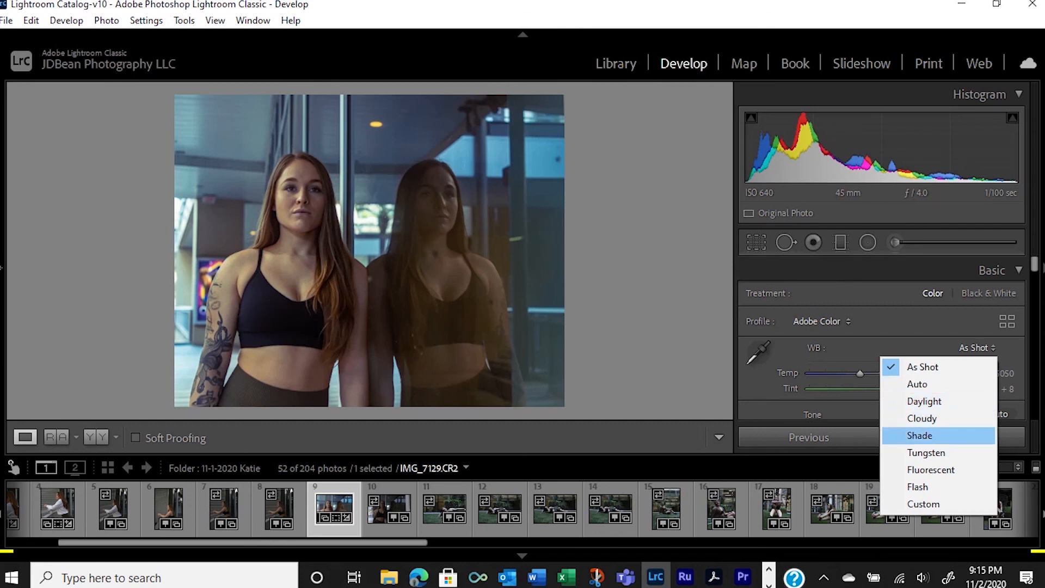
click(919, 435)
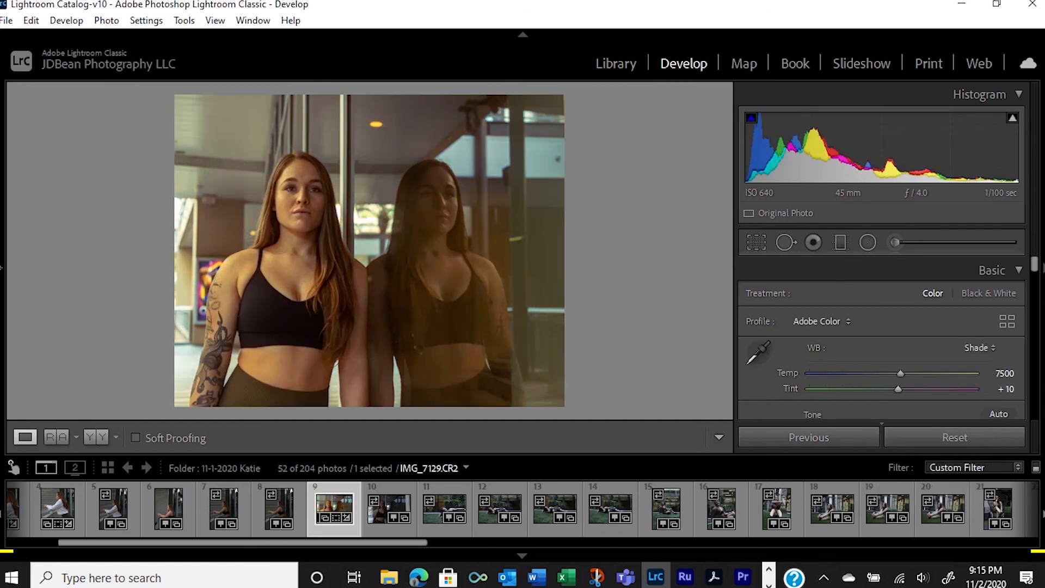
click(978, 347)
click(936, 367)
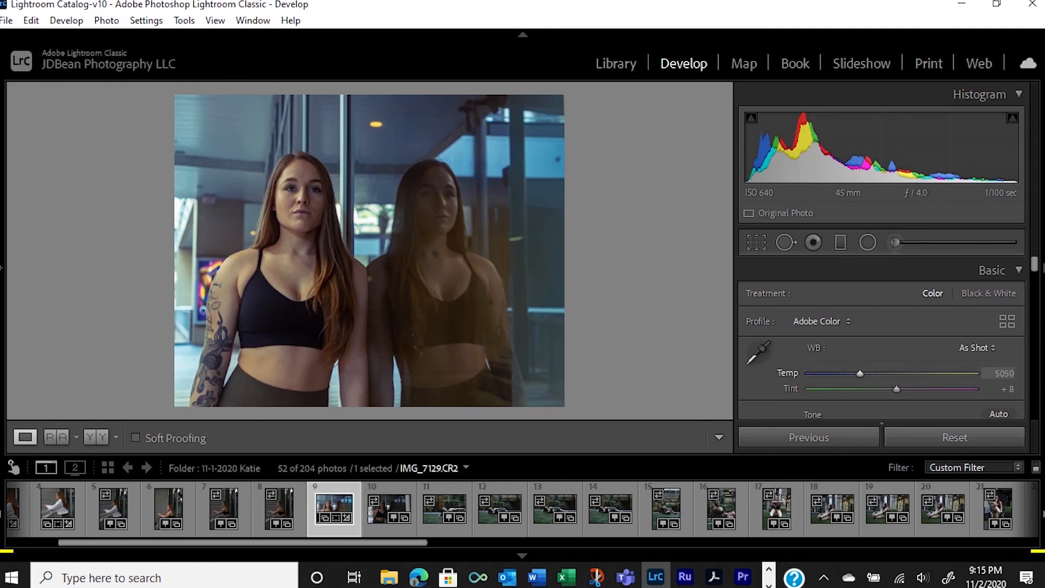
- Review the portrait's Basic, Tone Curve, Color Grading and Sharpening settings
scroll(882, 370, down, 3)
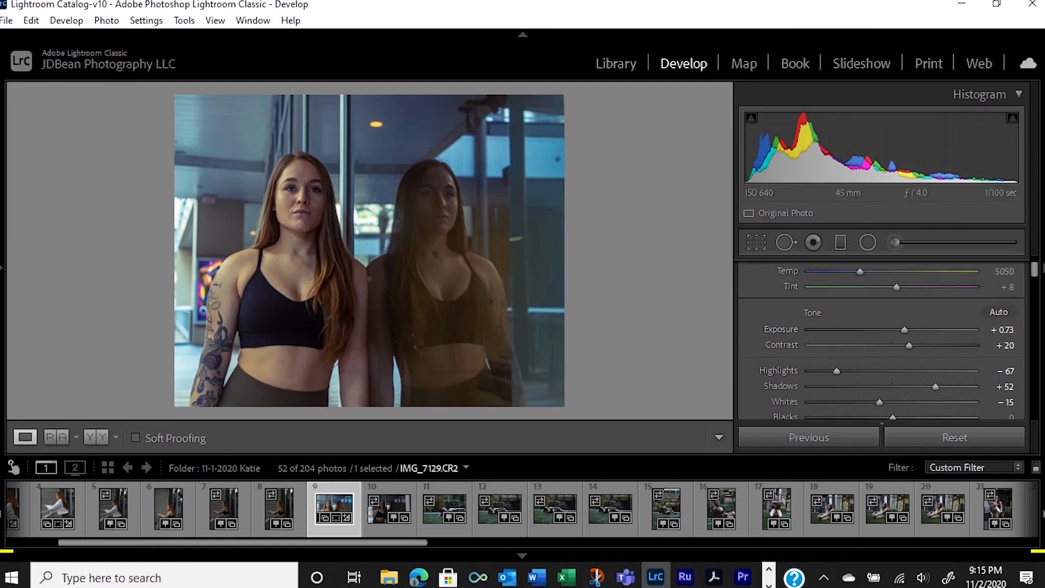
scroll(879, 350, down, 2)
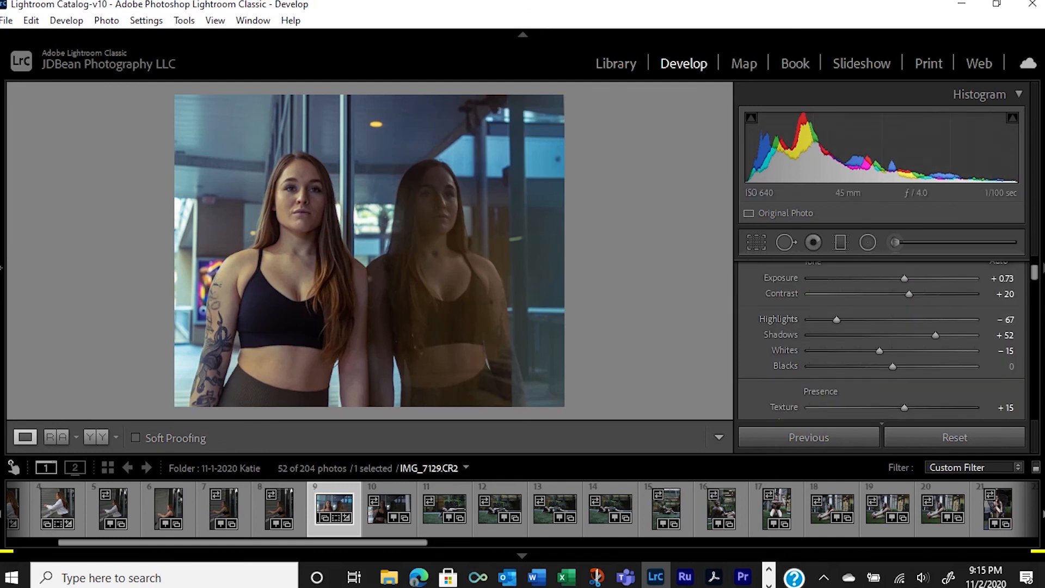
scroll(879, 351, down, 6)
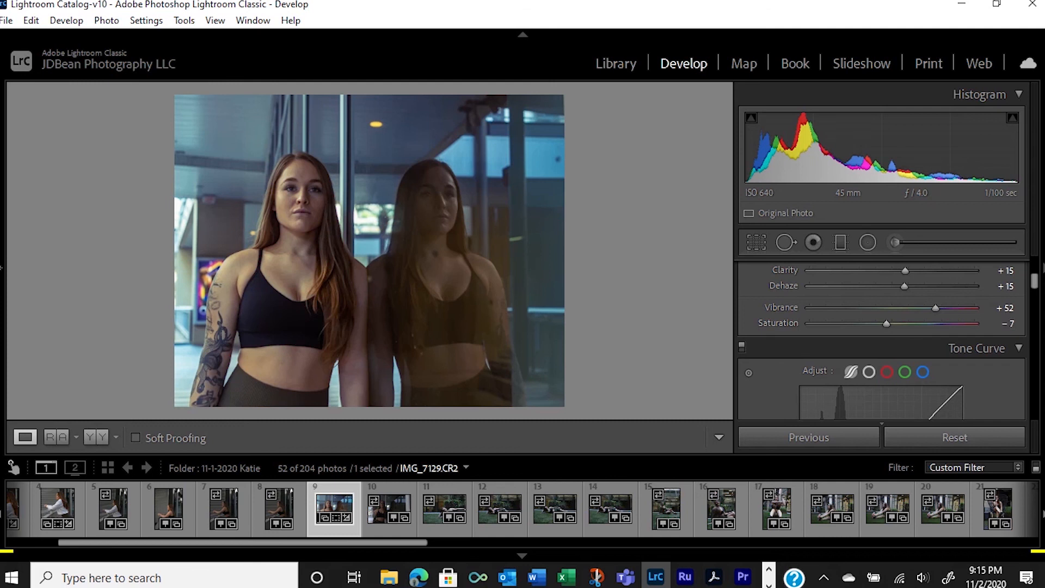
scroll(881, 341, up, 4)
scroll(882, 334, up, 2)
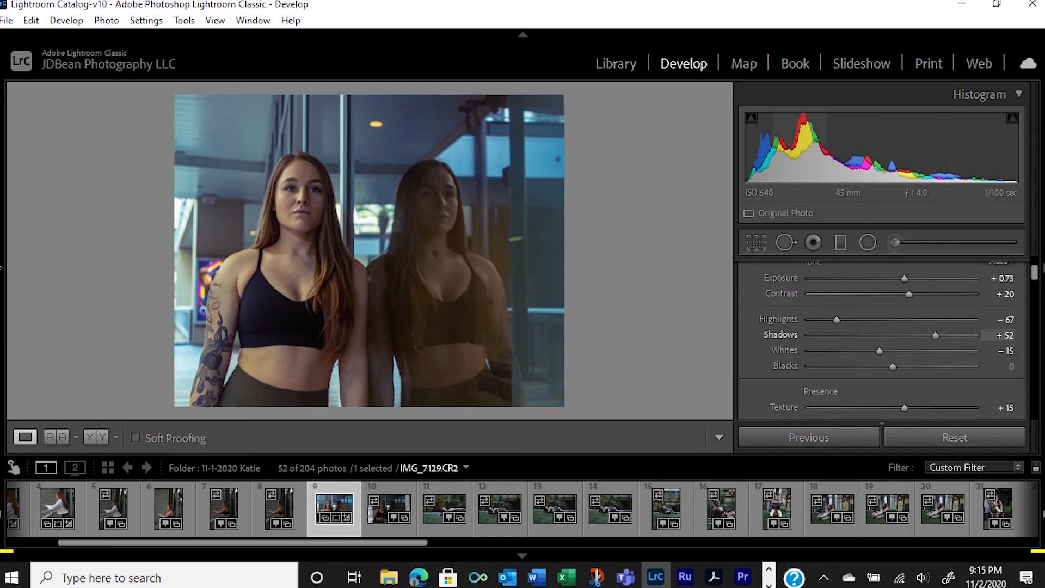
scroll(882, 335, down, 15)
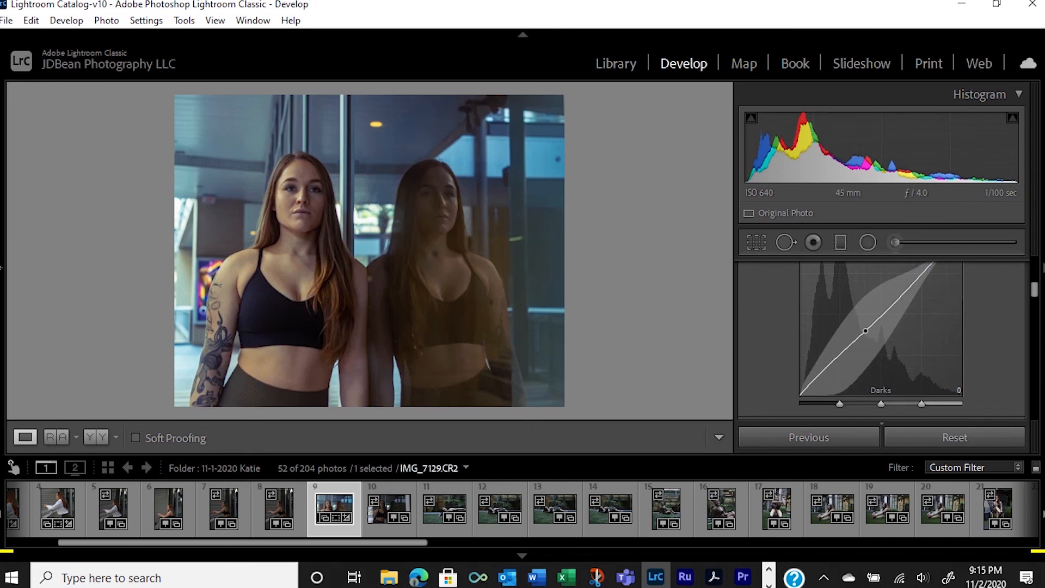
scroll(881, 340, up, 4)
scroll(876, 327, down, 4)
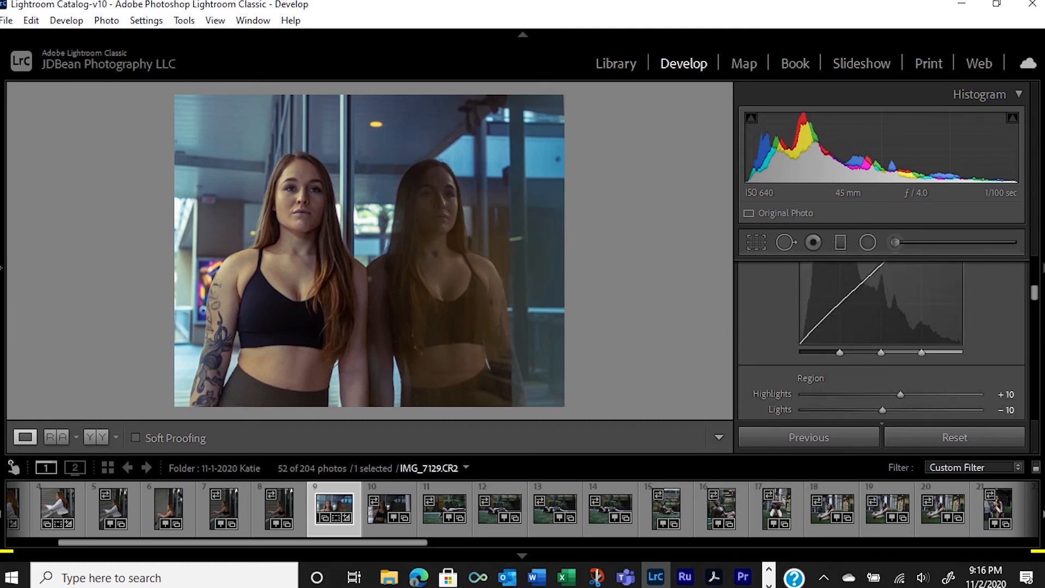
scroll(882, 341, down, 5)
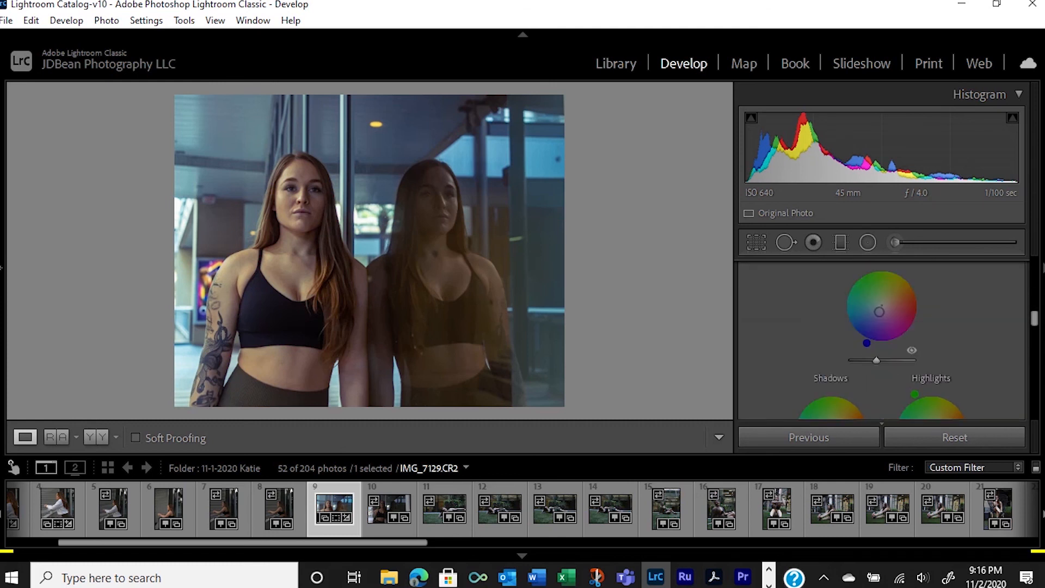
scroll(881, 341, down, 5)
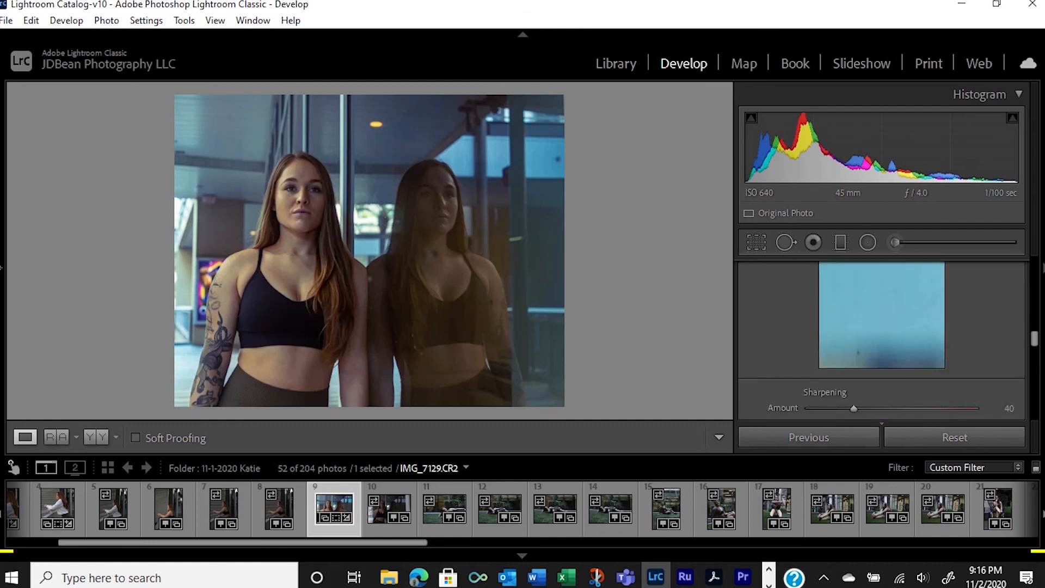
scroll(881, 337, down, 1)
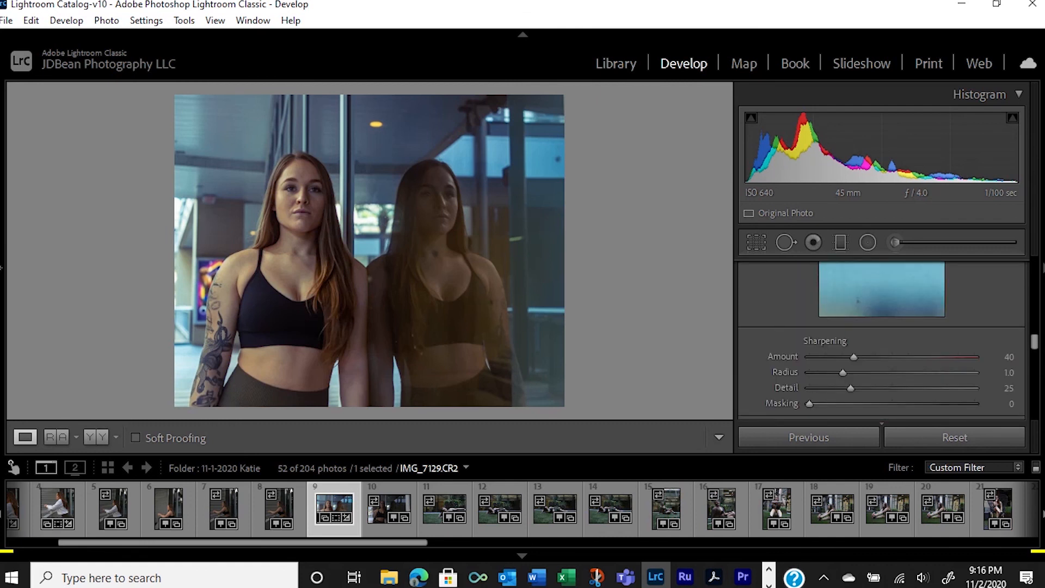
- Open the next photo, IMG_7130.CR2, and enable its lens profile corrections
click(404, 503)
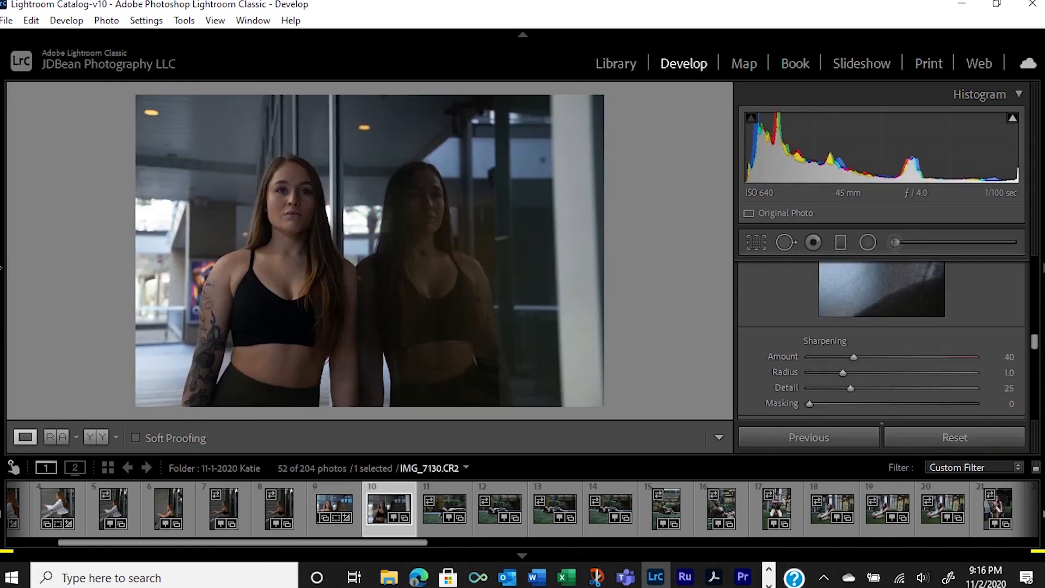
scroll(882, 337, down, 5)
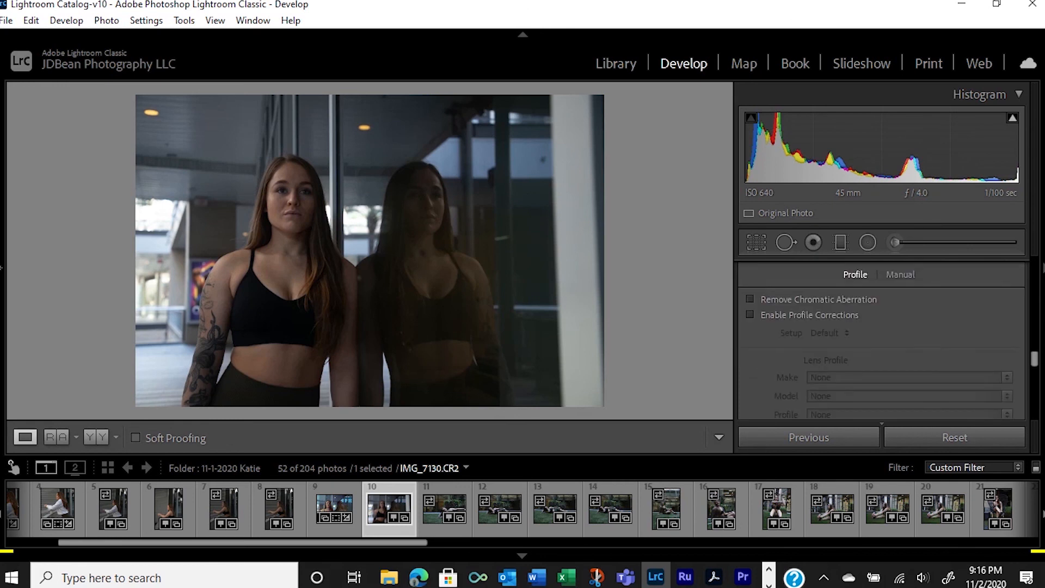
scroll(882, 338, up, 3)
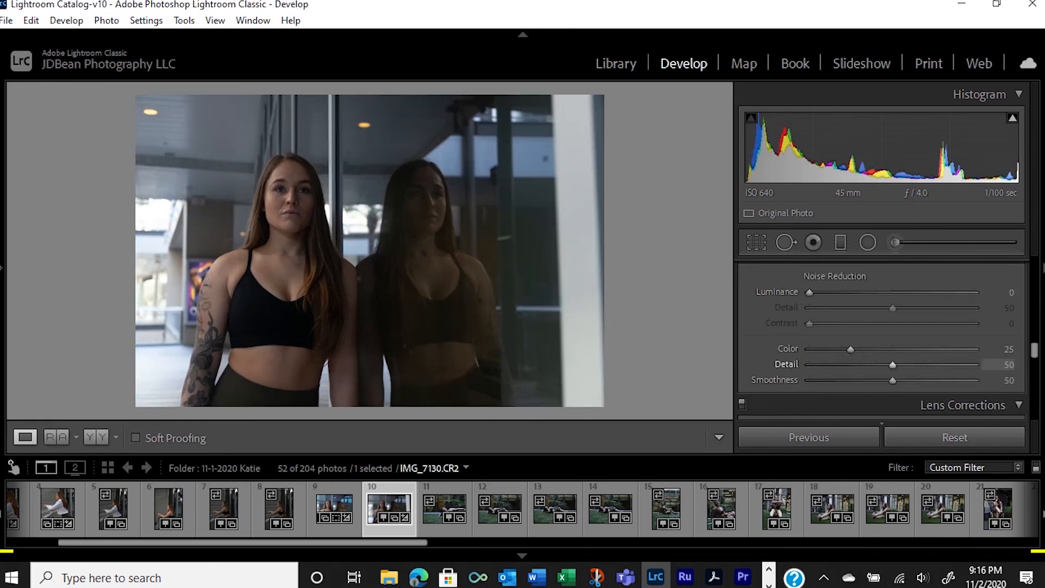
- Set the photo's noise reduction to Color 45 and Luminance 45, and inspect the face up close
drag(851, 349, 883, 348)
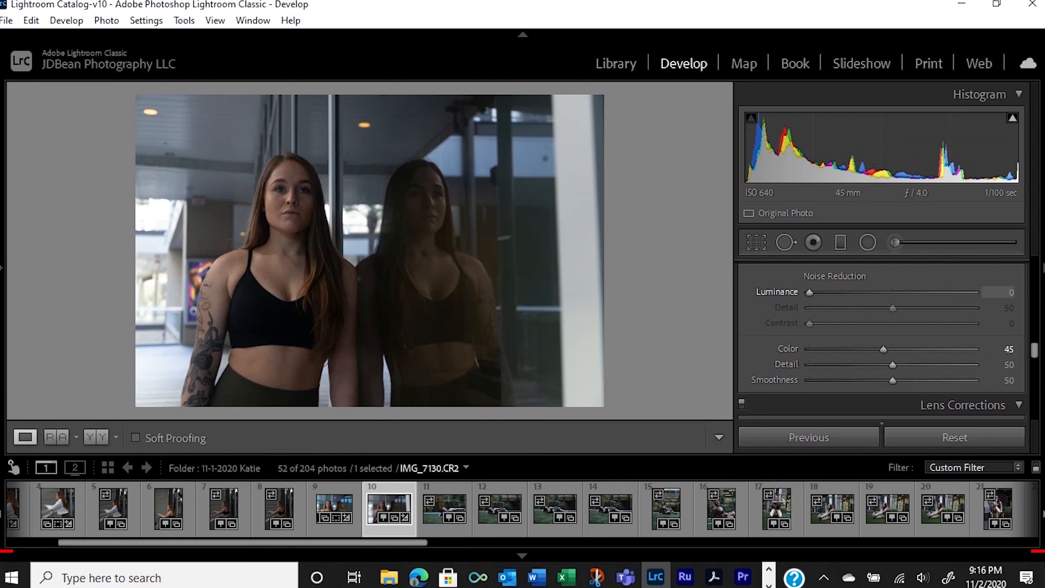
drag(809, 293, 879, 293)
scroll(881, 340, up, 2)
click(289, 204)
drag(289, 205, 318, 321)
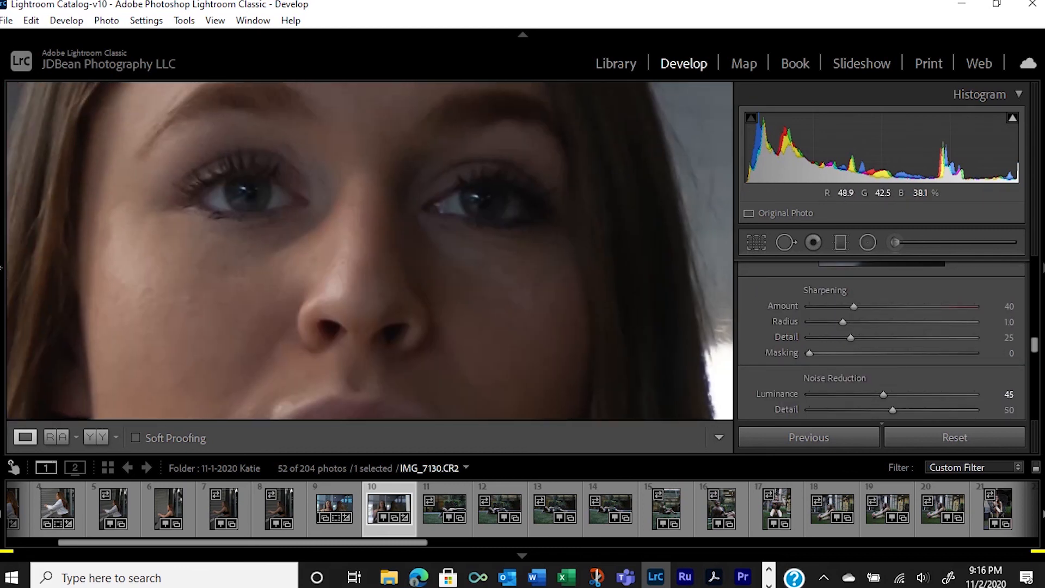
key(z)
- Crop the photo to the 4 x 5 / 8 x 10 aspect, framing the woman and her reflection without the bright column
scroll(881, 352, up, 1)
scroll(882, 337, up, 10)
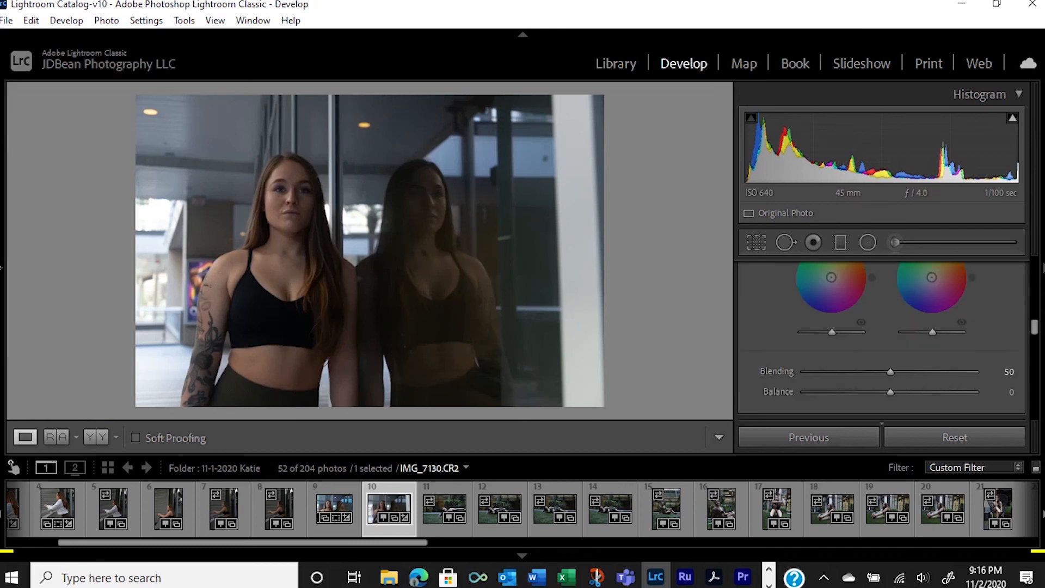
scroll(881, 338, up, 4)
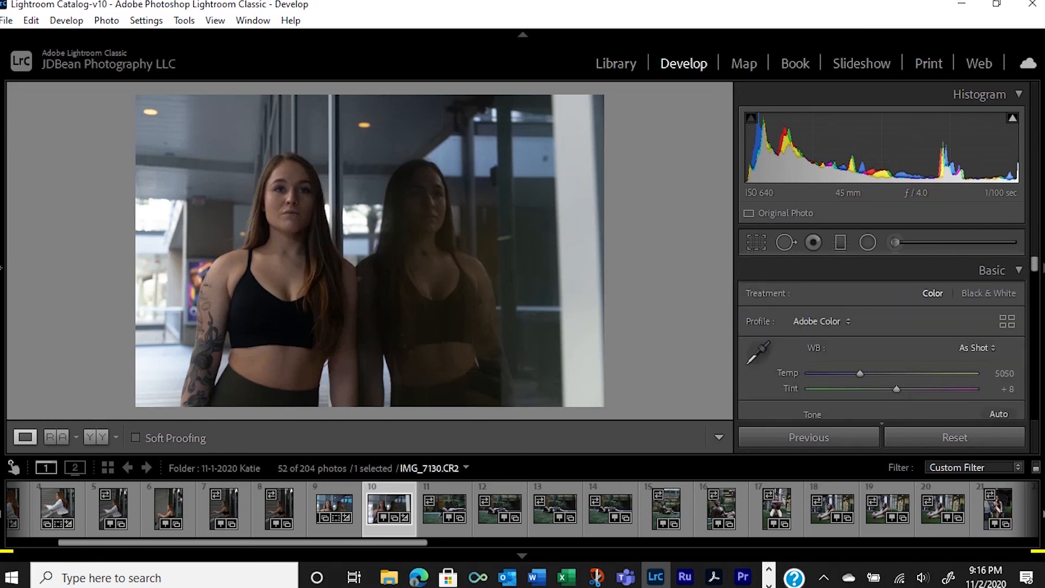
key(r)
click(973, 298)
click(871, 390)
drag(414, 283, 419, 283)
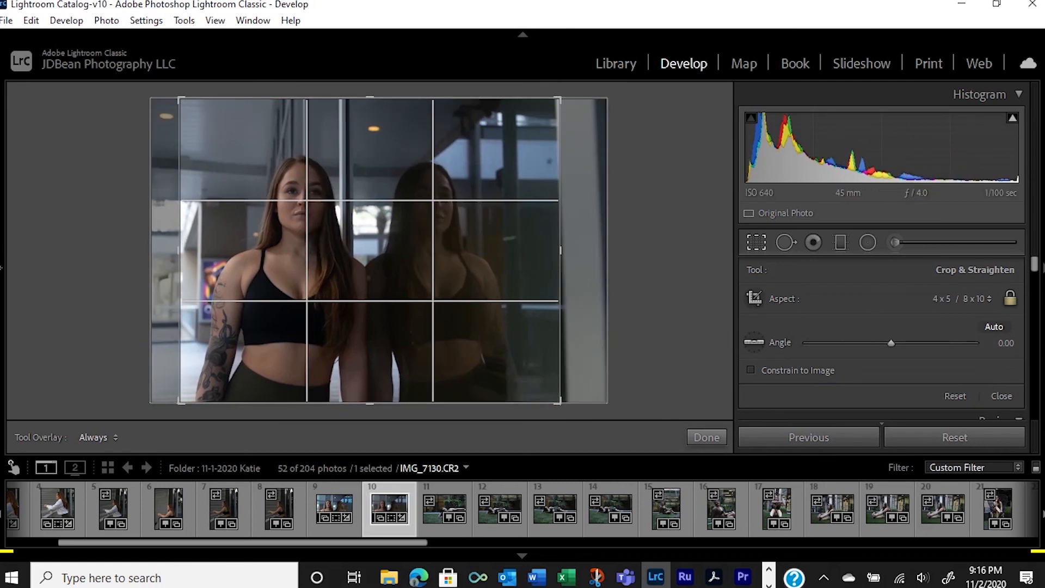
key(Return)
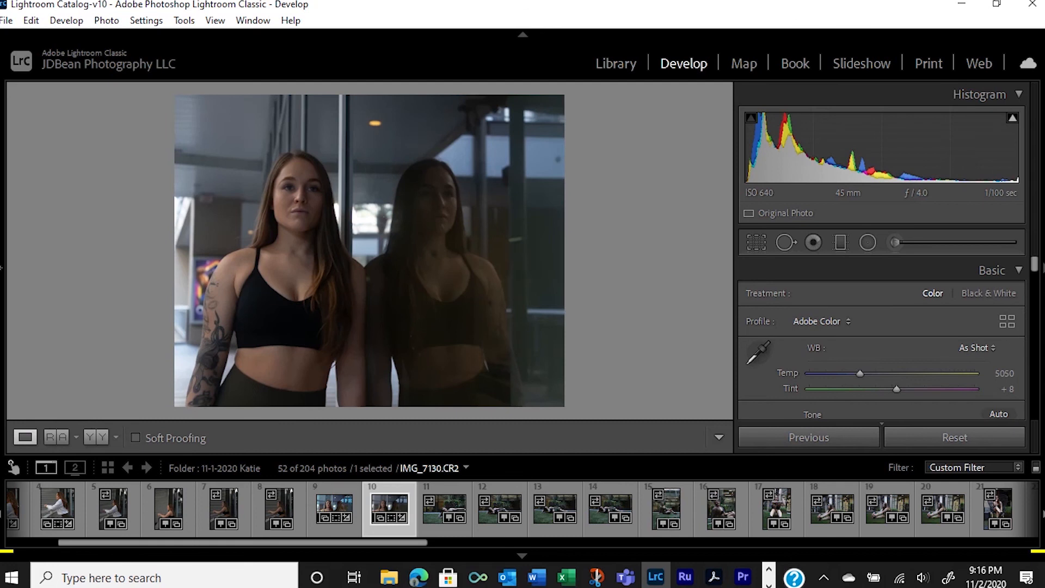
- Apply automatic tone, and bend the tone curve up in the shadows, down in the lights and up in the highlights
scroll(881, 348, down, 2)
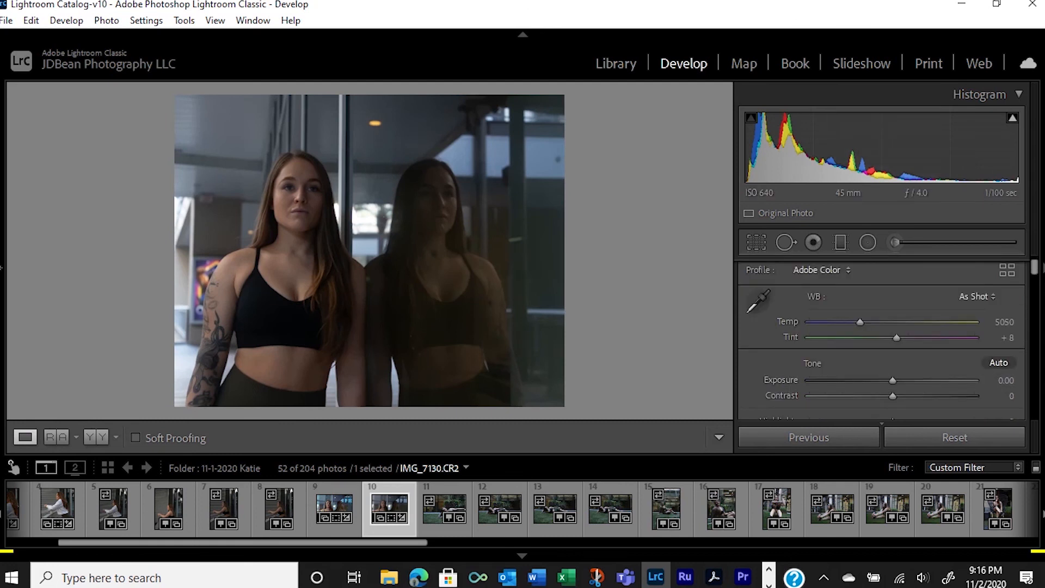
key(ctrl+u)
scroll(882, 340, down, 8)
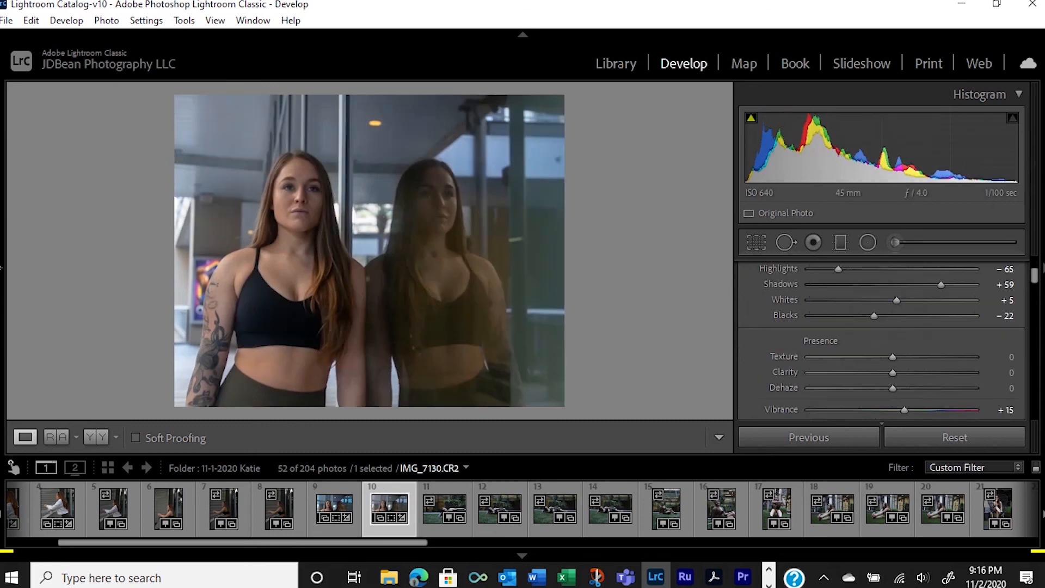
mouse_move(819, 375)
mouse_down()
mouse_move(820, 385)
mouse_move(819, 367)
mouse_up()
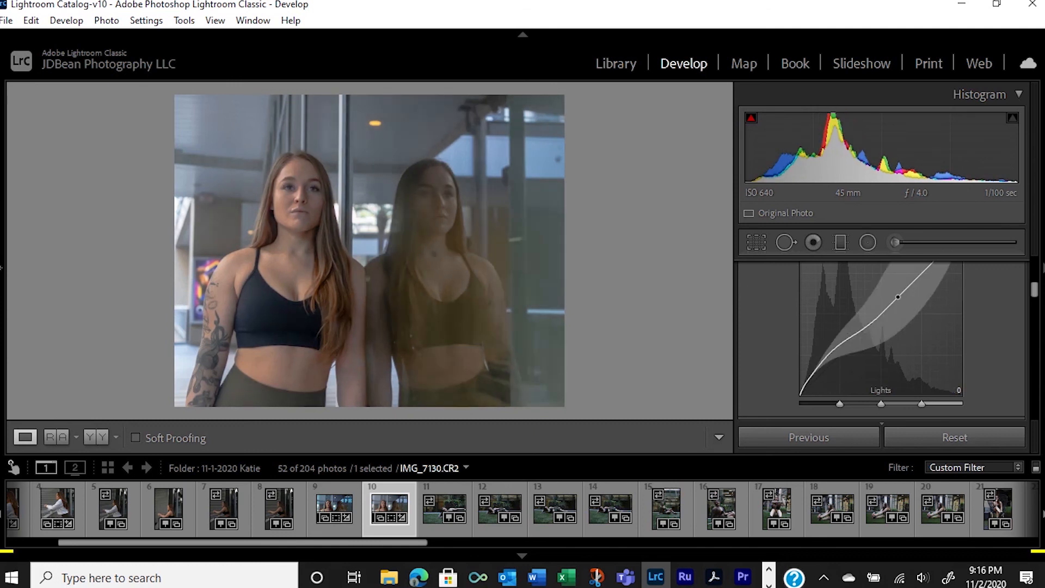
drag(889, 305, 891, 320)
drag(929, 278, 929, 269)
- Set the presence values to Texture +40, Clarity +100 and Dehaze +40, and inspect the face up close
scroll(881, 340, up, 3)
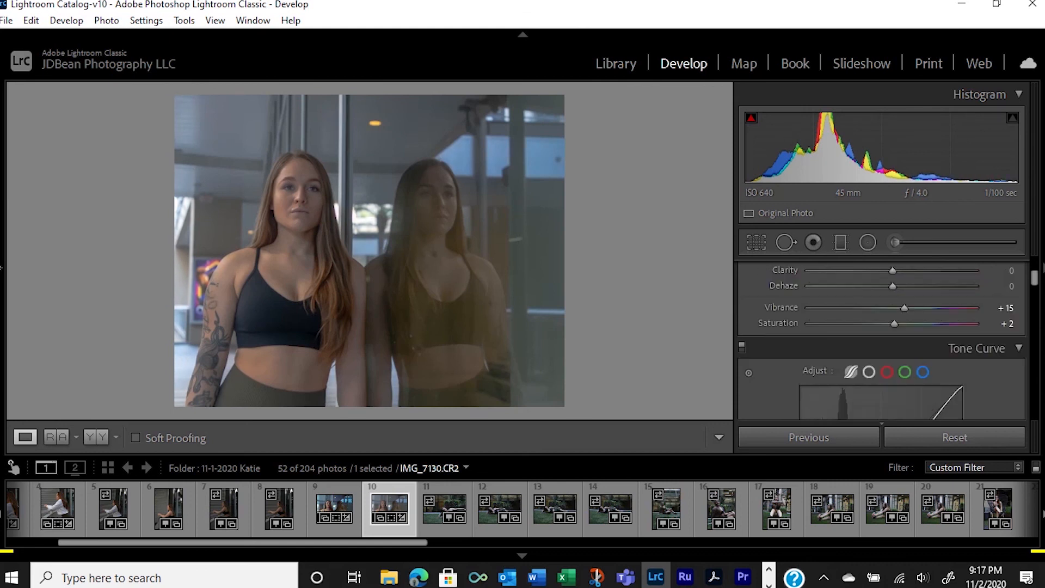
scroll(998, 322, up, 1)
drag(893, 320, 1002, 336)
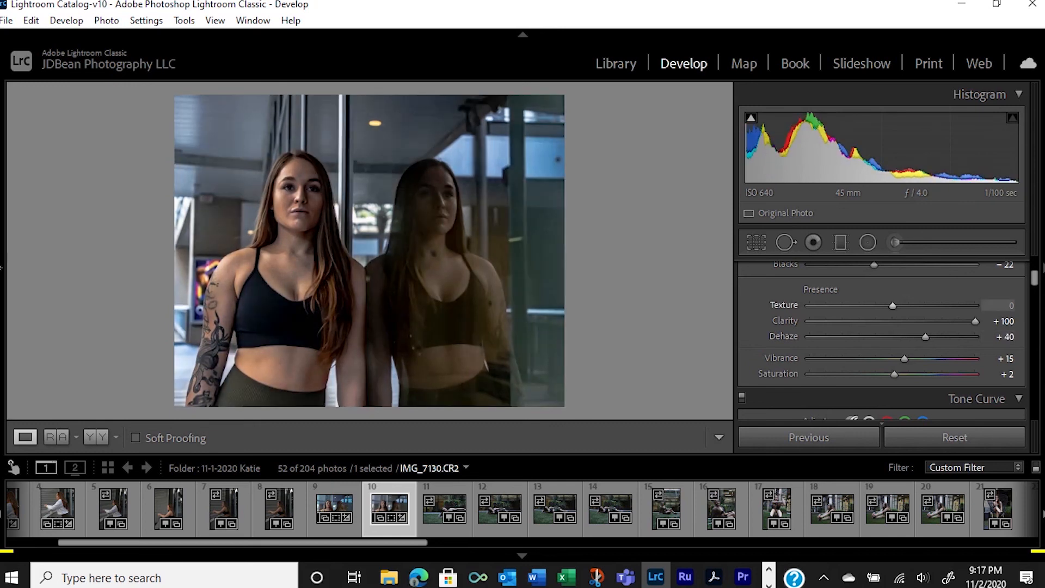
drag(997, 306, 1012, 306)
drag(914, 305, 925, 305)
click(291, 192)
key(ctrl+equal)
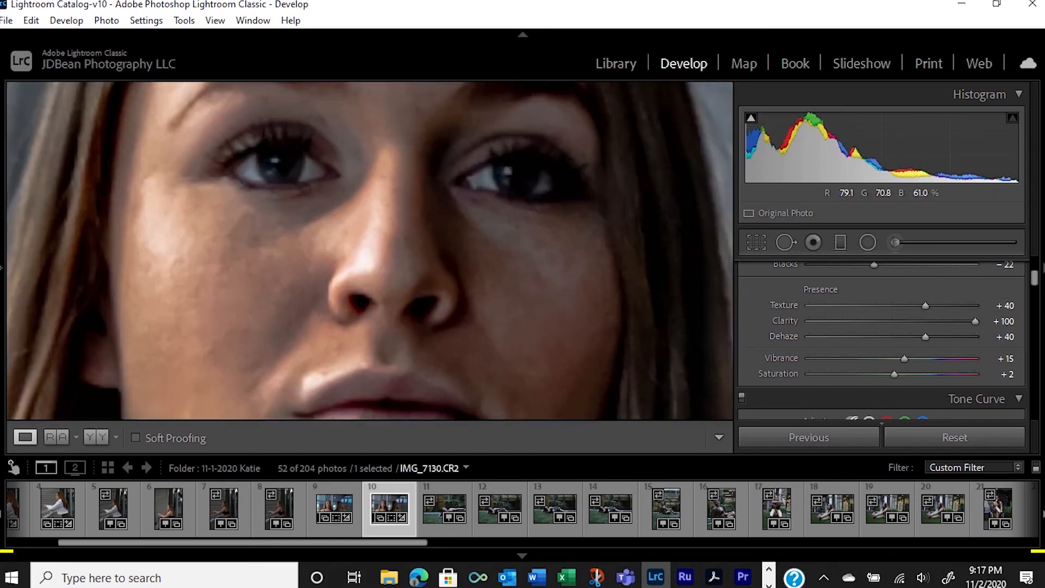
key(ctrl+equal)
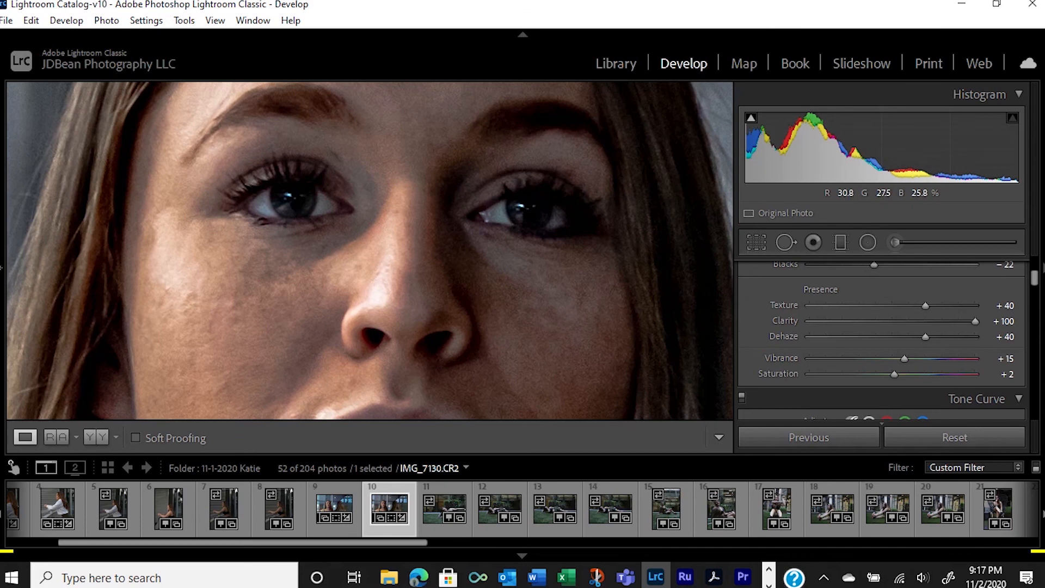
key(z)
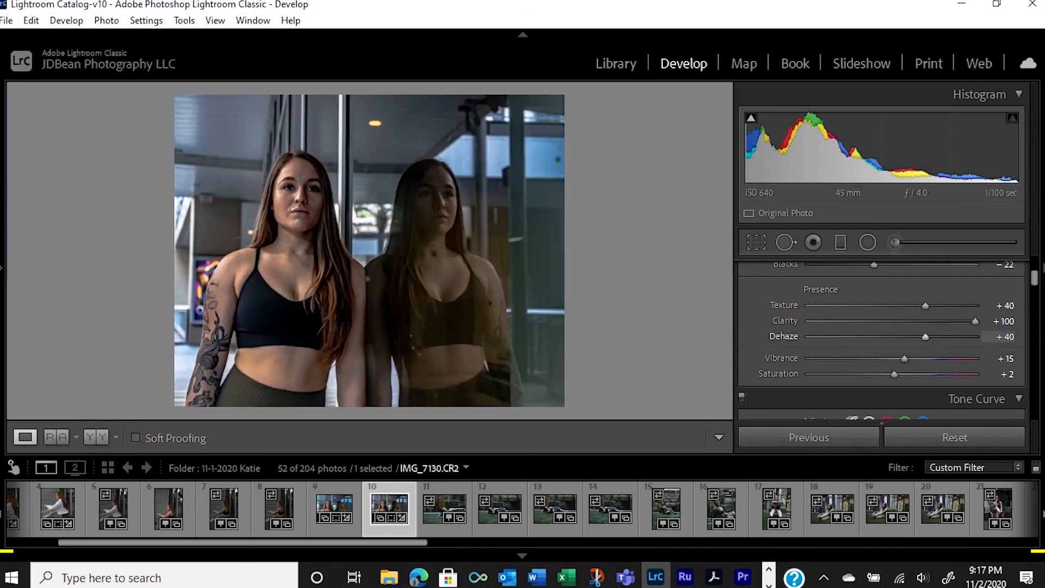
- Lower the Contrast to −61 and check the effect on the face up close
scroll(958, 335, up, 2)
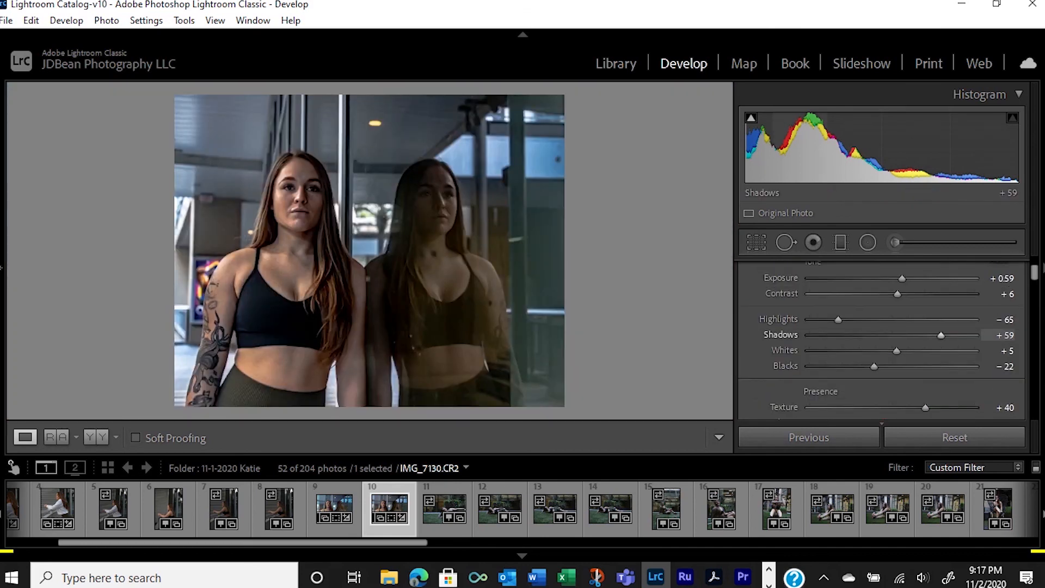
scroll(996, 341, up, 2)
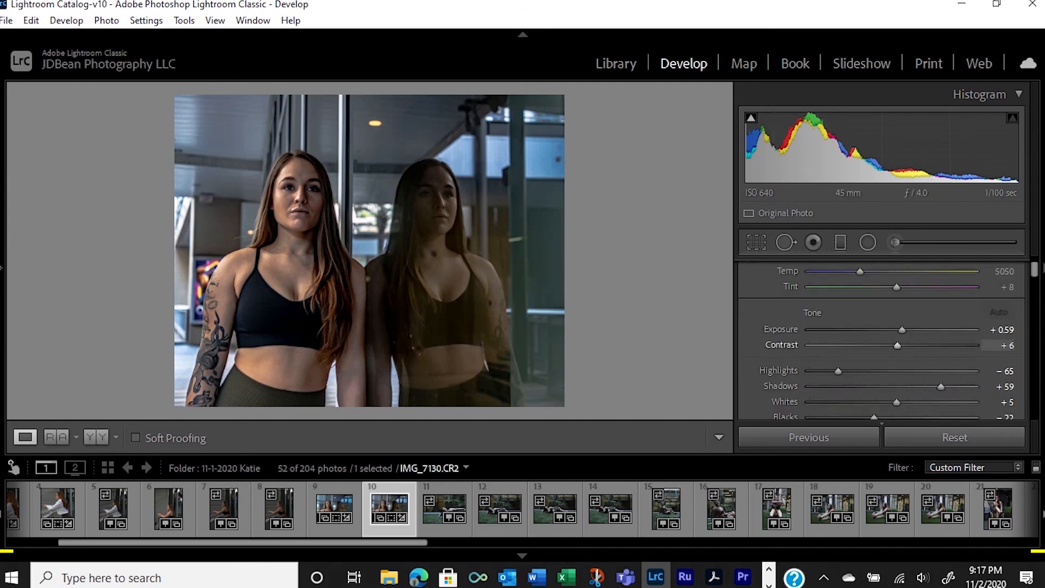
scroll(996, 340, down, 2)
scroll(996, 340, up, 2)
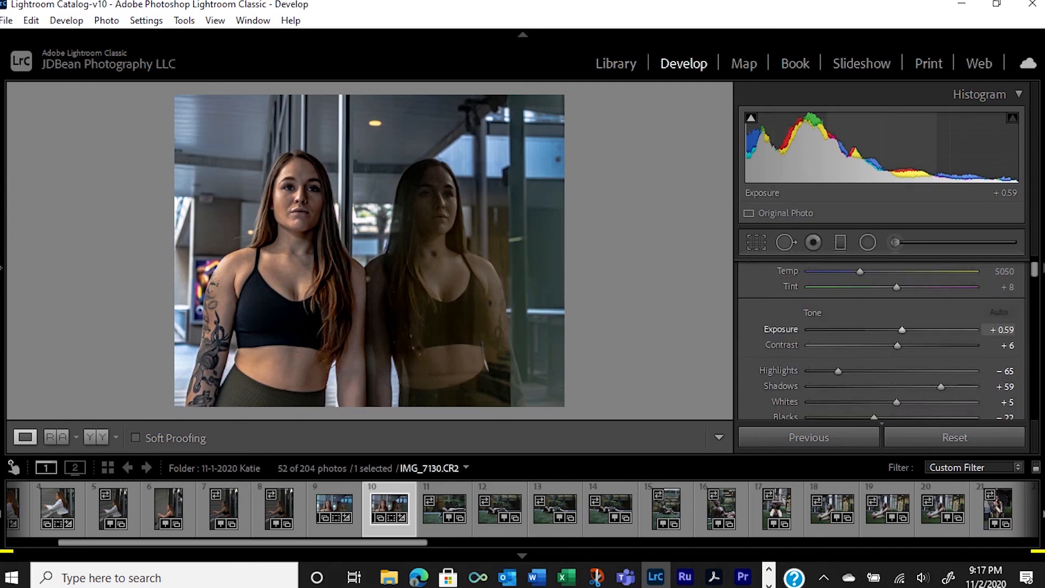
drag(897, 345, 842, 345)
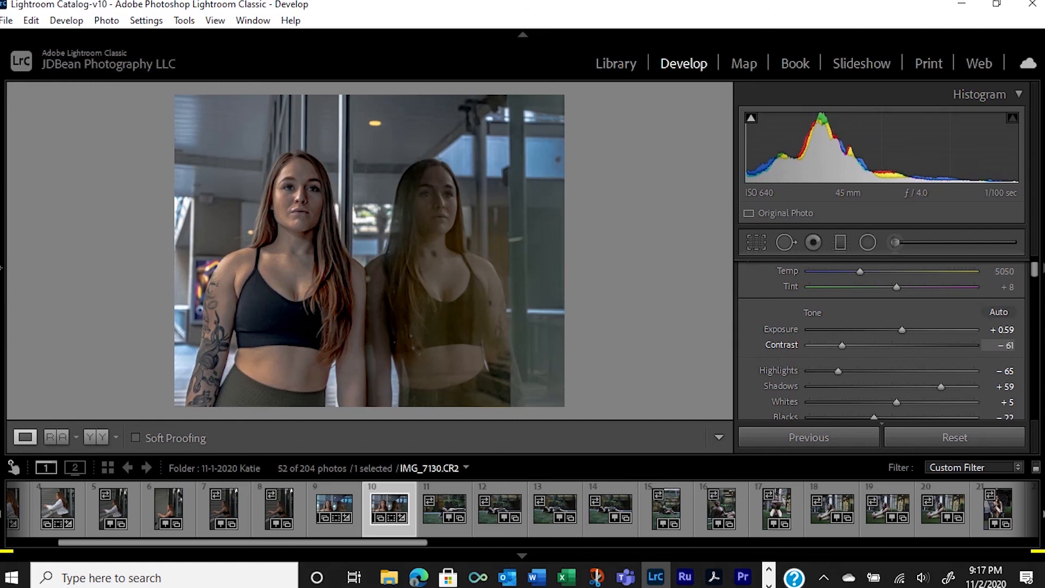
click(295, 185)
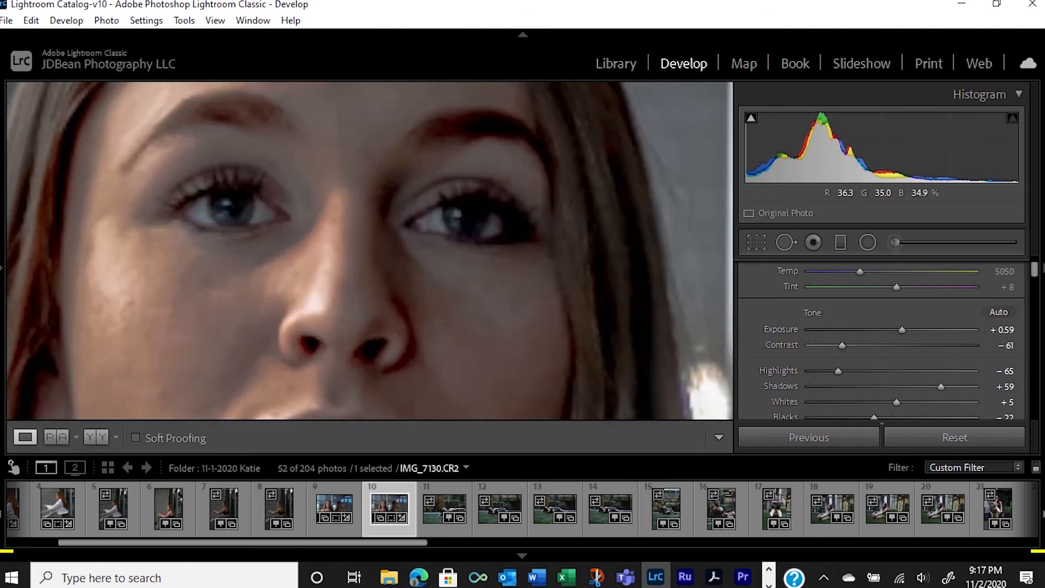
key(z)
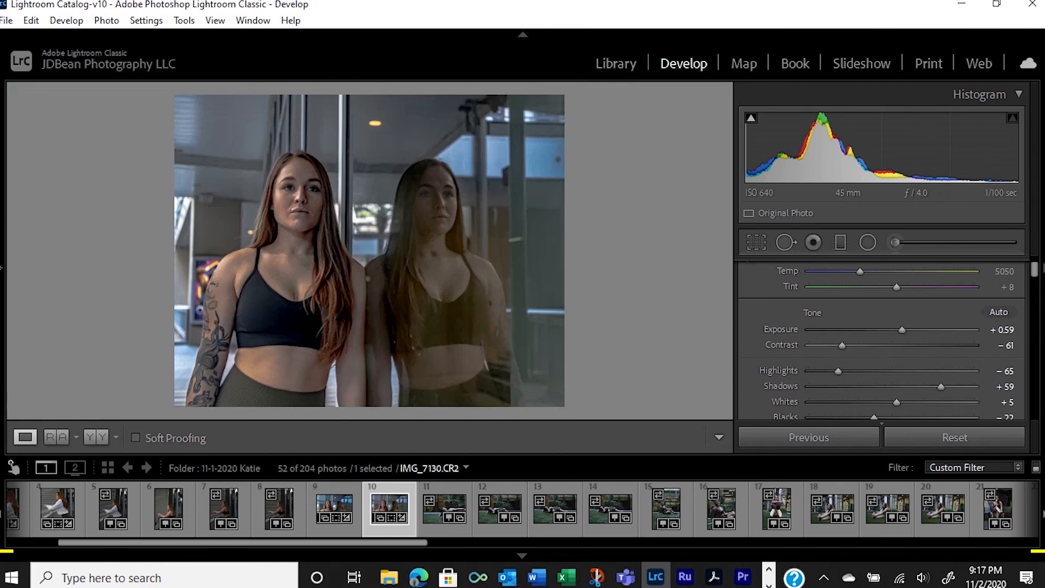
- Review the photo's white balance, tone, presence and tone curve settings
scroll(881, 340, up, 1)
scroll(881, 340, down, 2)
scroll(882, 340, up, 1)
scroll(881, 337, up, 1)
scroll(881, 337, down, 2)
scroll(882, 337, down, 1)
scroll(882, 338, up, 1)
scroll(882, 338, down, 2)
scroll(882, 337, up, 3)
scroll(882, 337, up, 2)
scroll(881, 337, down, 1)
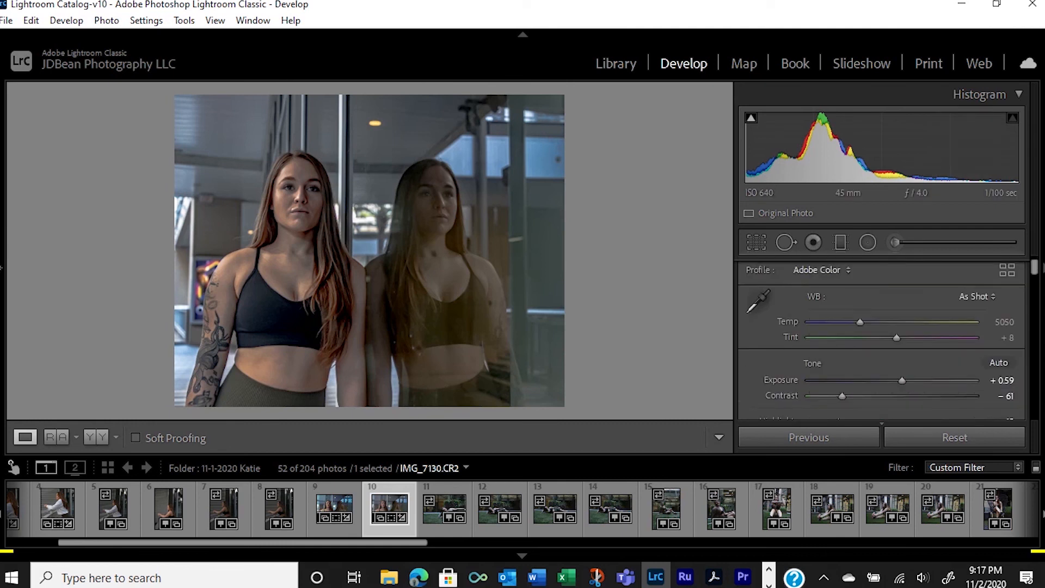
scroll(882, 338, down, 3)
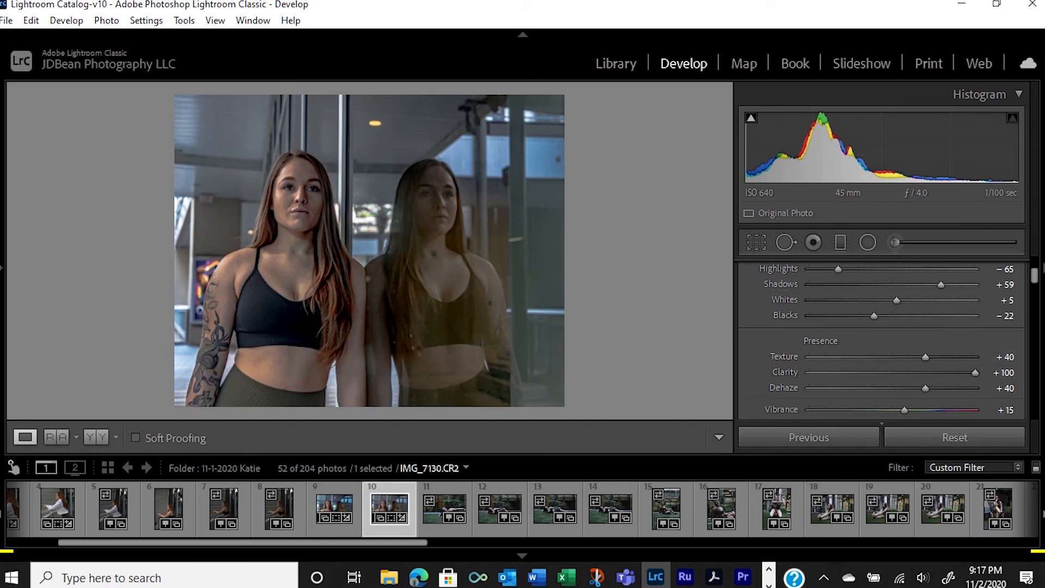
scroll(882, 354, down, 5)
scroll(882, 337, up, 2)
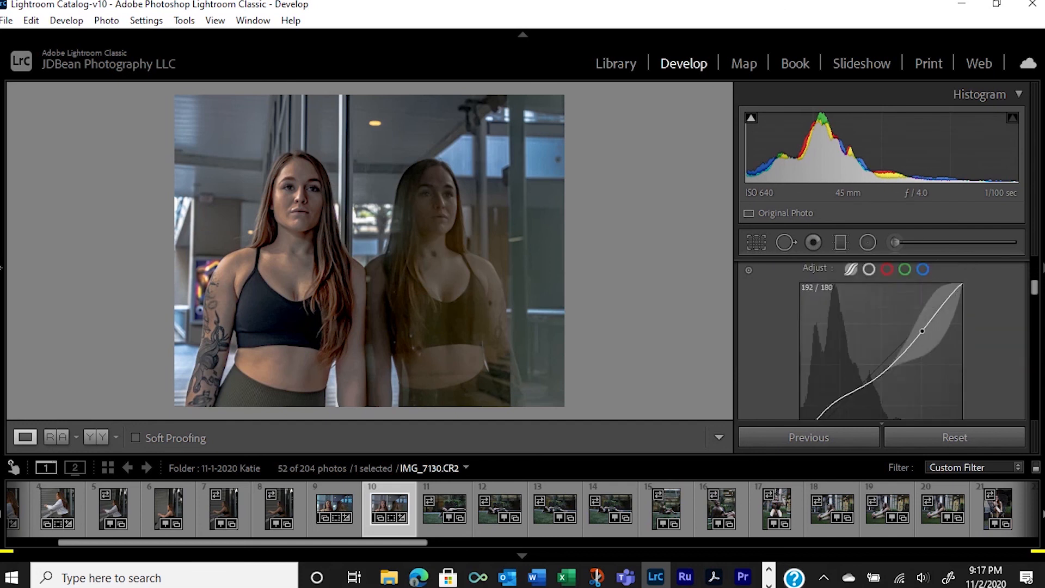
- Raise the tone curve's highlights region to +36
drag(943, 304, 943, 298)
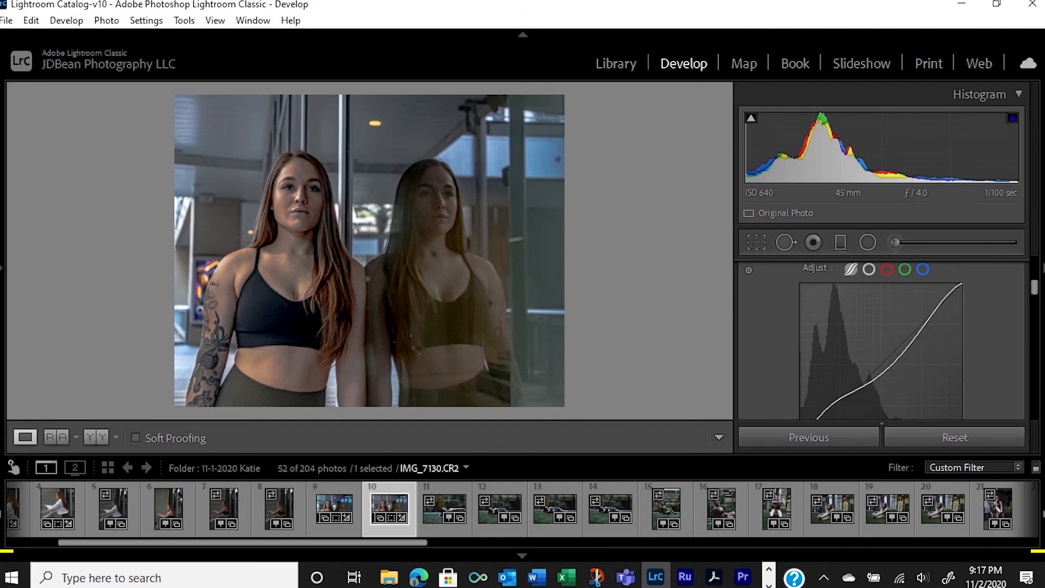
scroll(887, 368, down, 1)
scroll(887, 367, up, 2)
scroll(887, 367, down, 1)
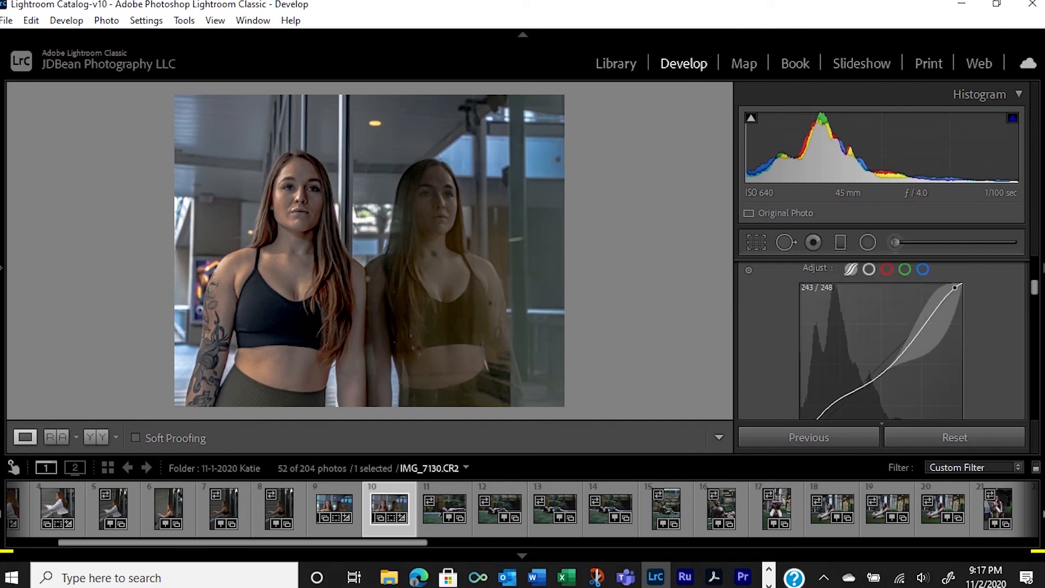
scroll(887, 341, down, 1)
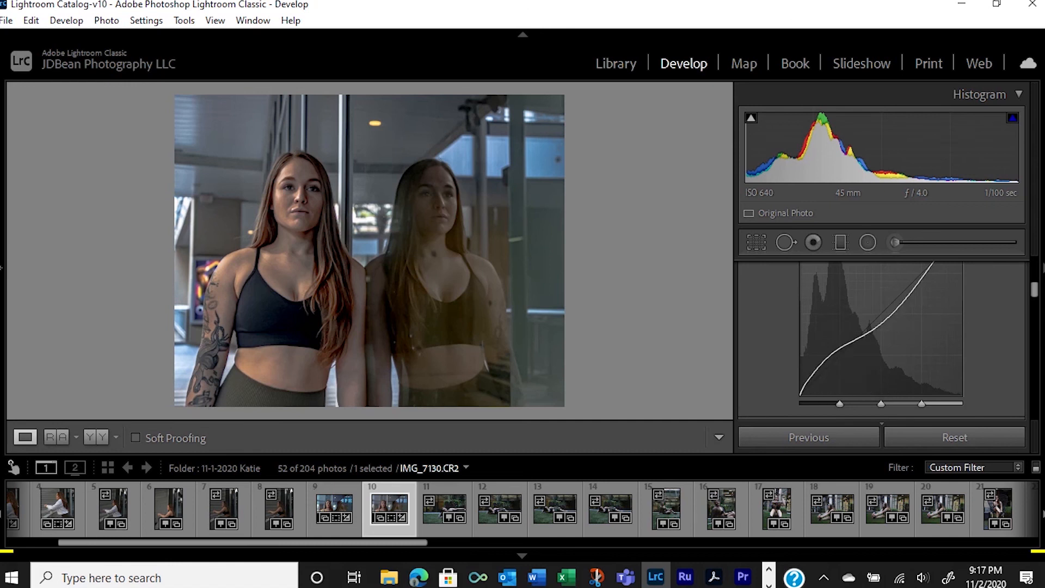
- Color grade the photo by shifting the midtones slightly toward blue, the shadows toward red and the highlights toward green
scroll(887, 338, down, 6)
scroll(882, 337, down, 5)
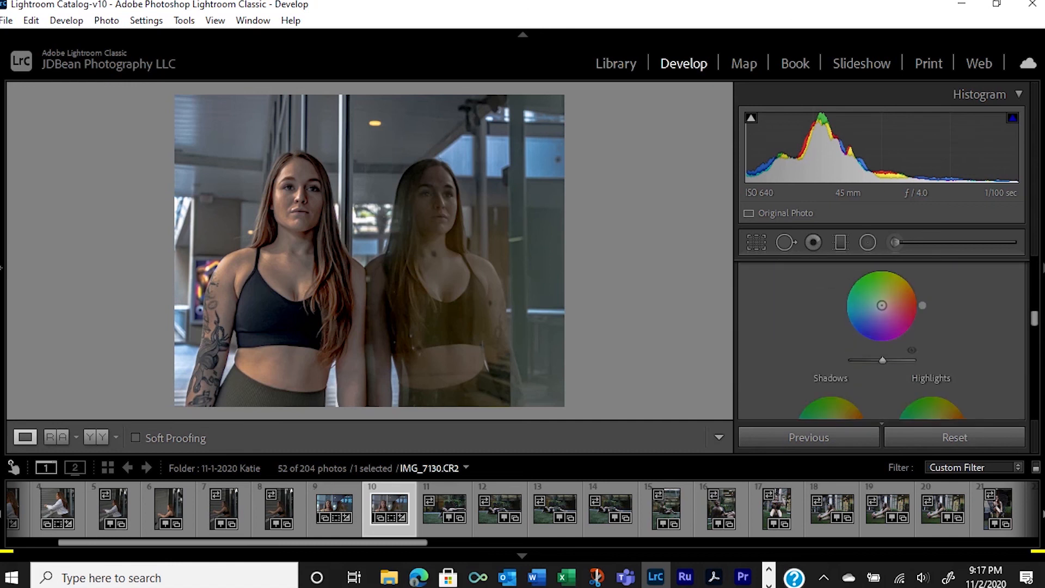
drag(882, 305, 877, 310)
scroll(877, 310, down, 1)
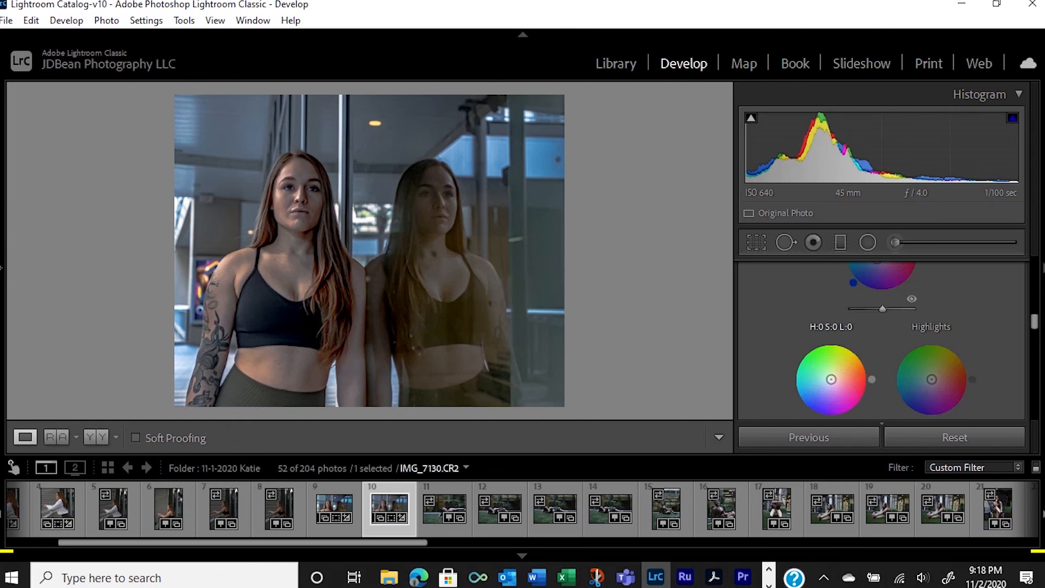
drag(831, 379, 837, 380)
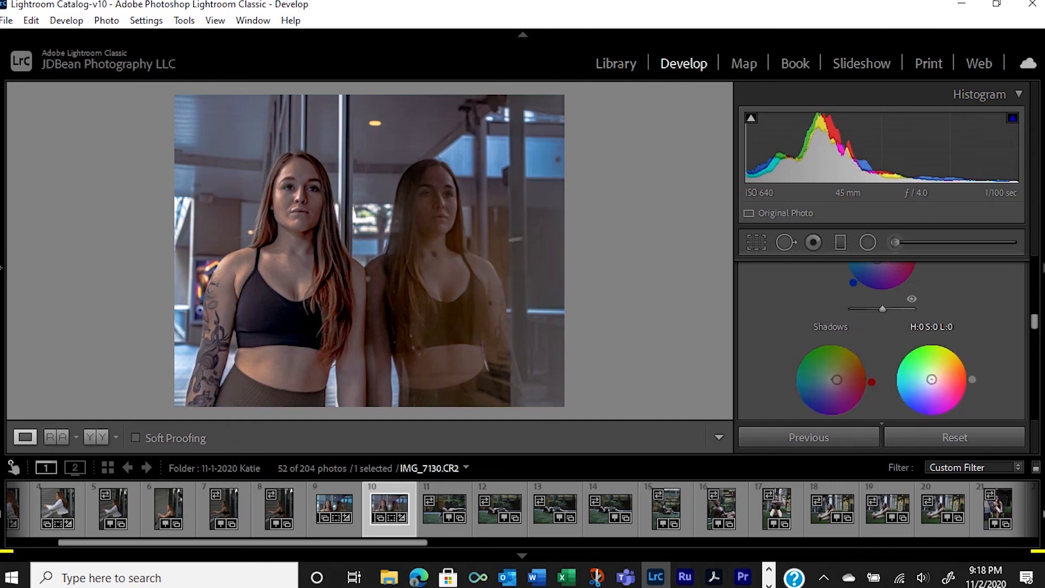
drag(931, 379, 926, 373)
scroll(881, 340, down, 2)
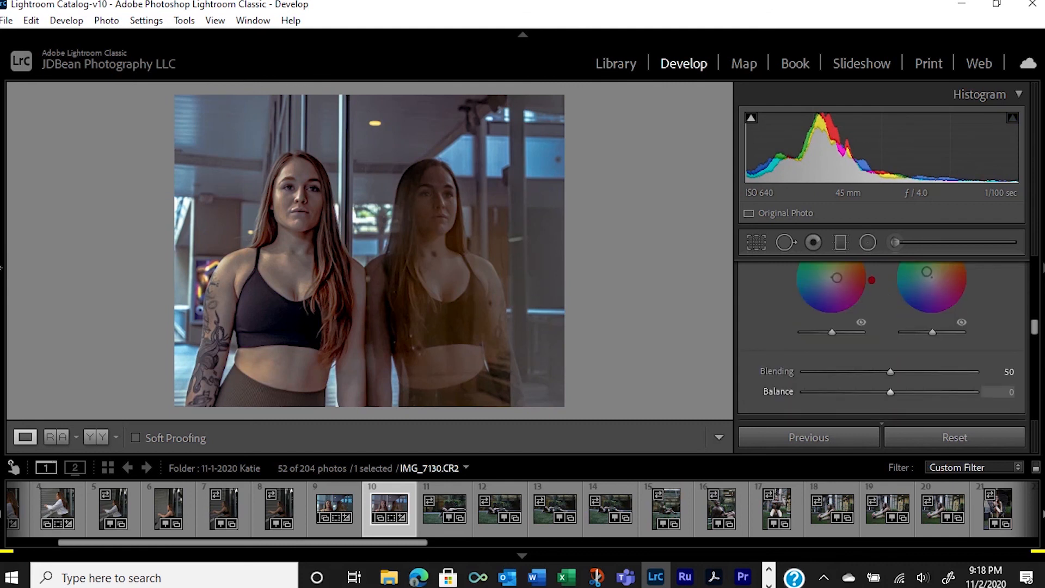
- Set the color grading Balance to +25 and Blending to 0, and check the face up close
drag(890, 391, 862, 392)
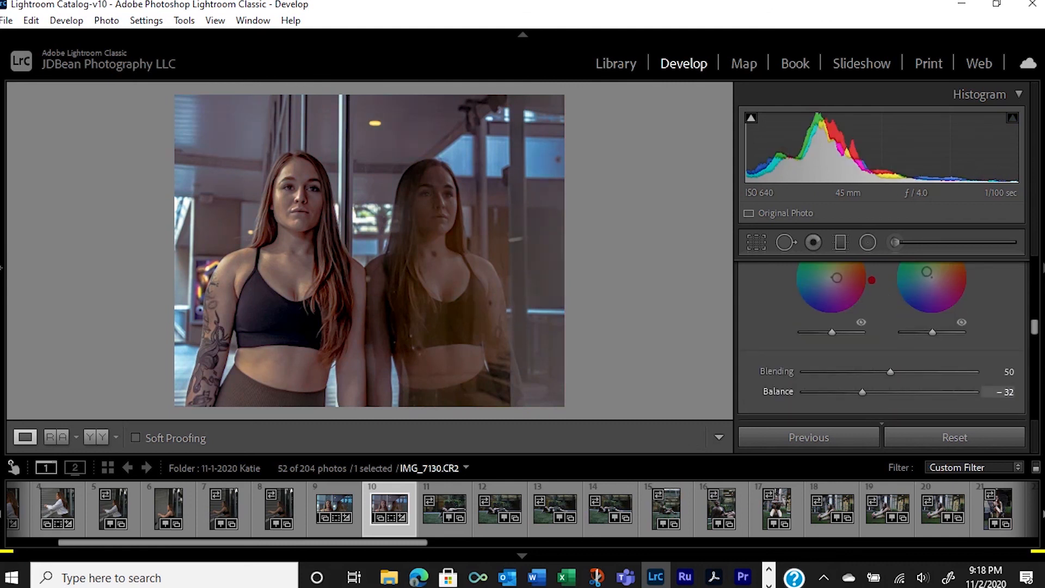
drag(981, 392, 1003, 392)
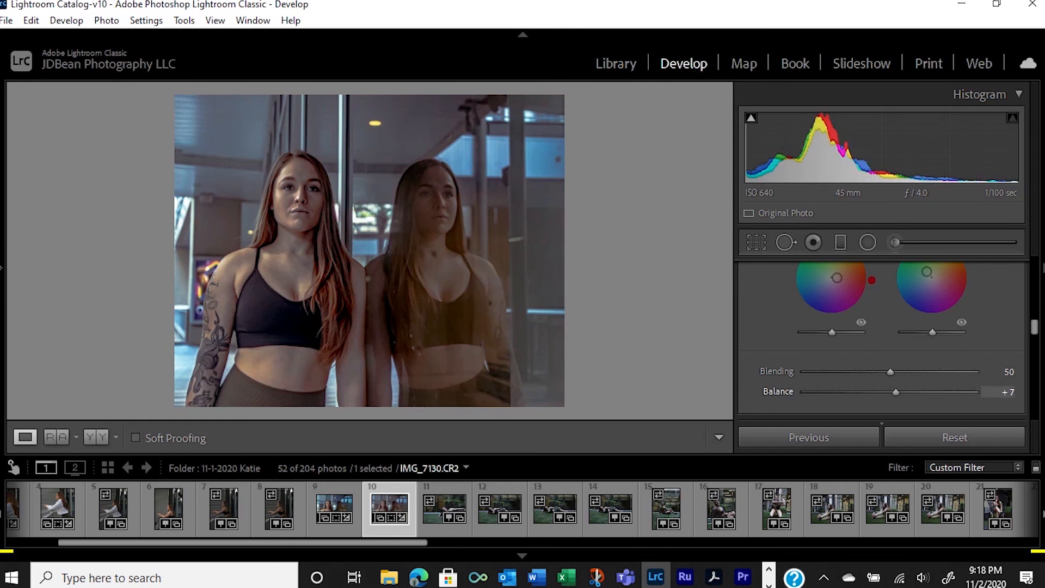
drag(1003, 392, 996, 372)
drag(851, 372, 804, 372)
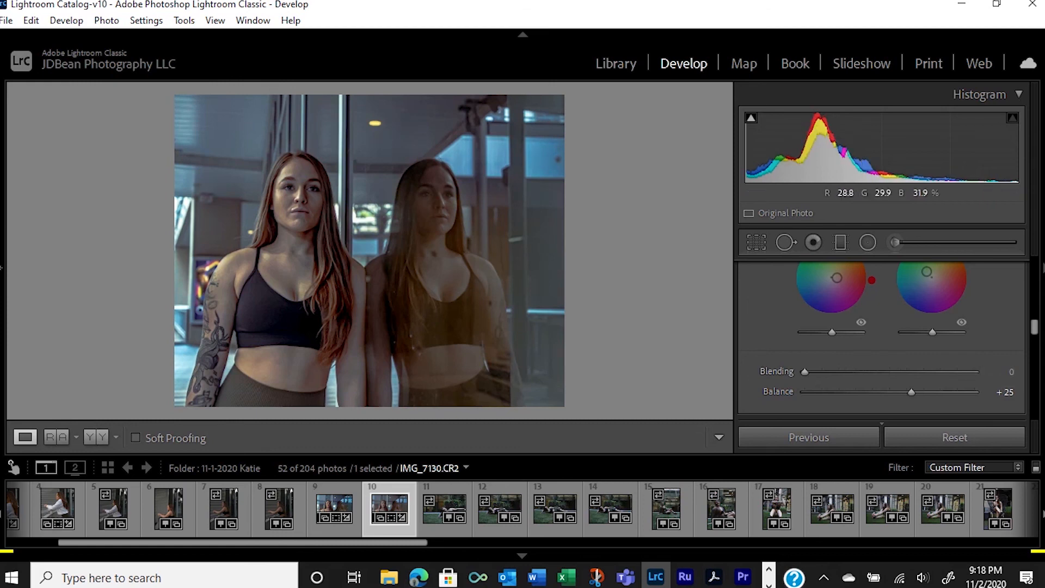
click(294, 204)
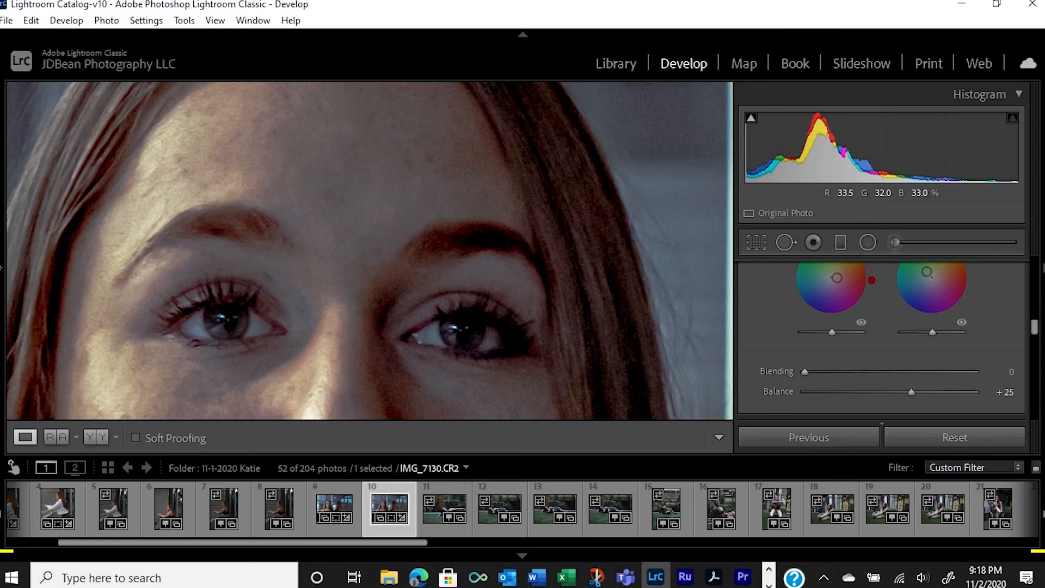
key(z)
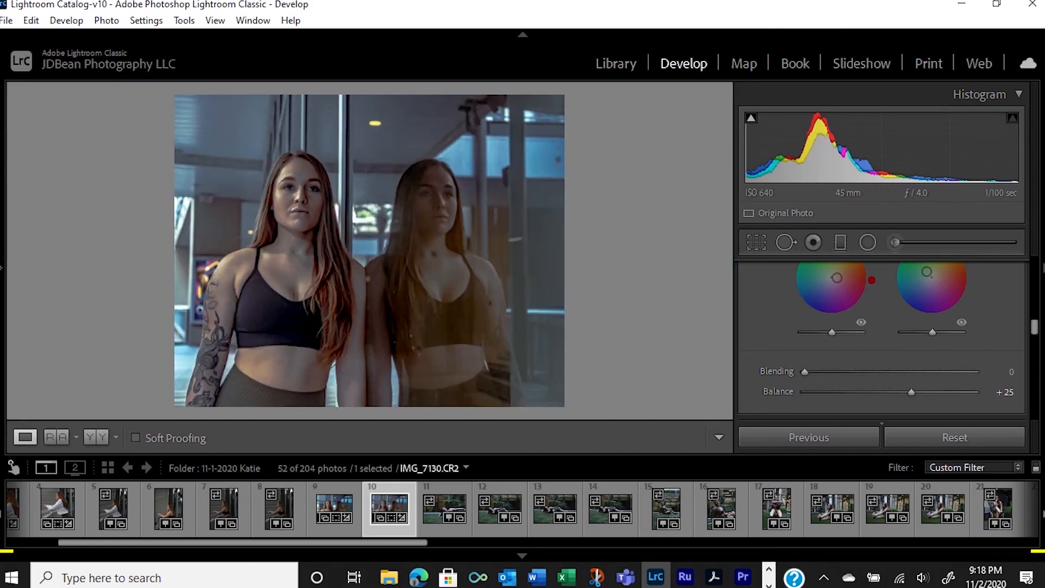
- Try the sharpening Amount at up to 150 while inspecting the face up close, and restore it to 40
scroll(882, 338, down, 6)
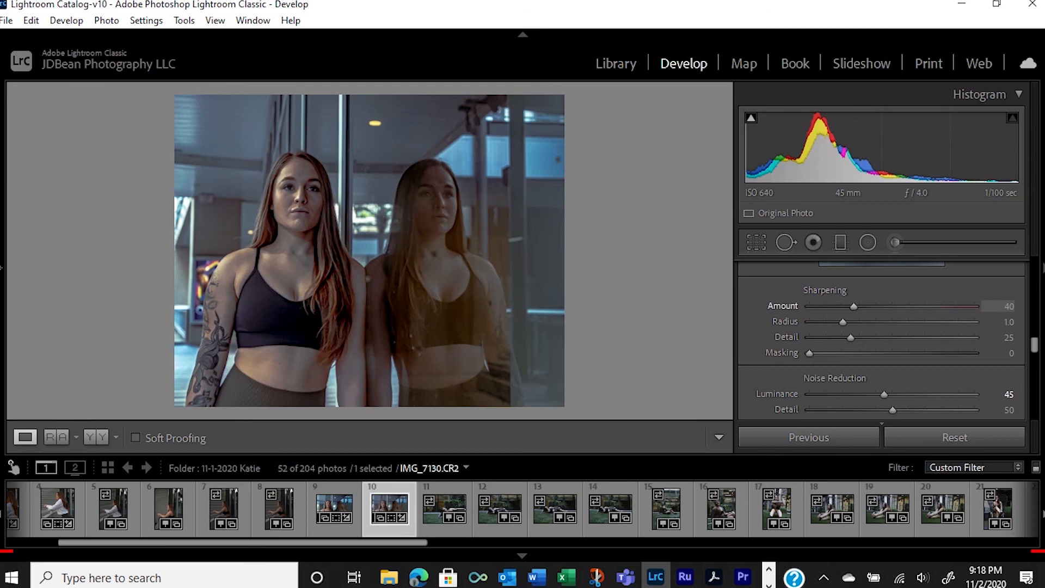
drag(940, 306, 975, 306)
click(299, 197)
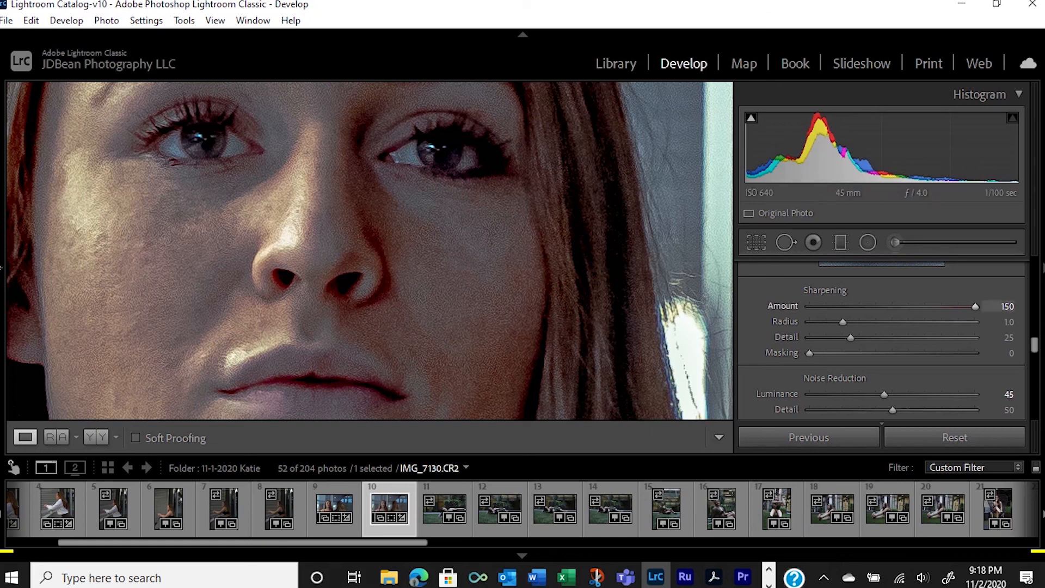
drag(968, 307, 934, 306)
drag(935, 306, 894, 306)
drag(876, 306, 810, 306)
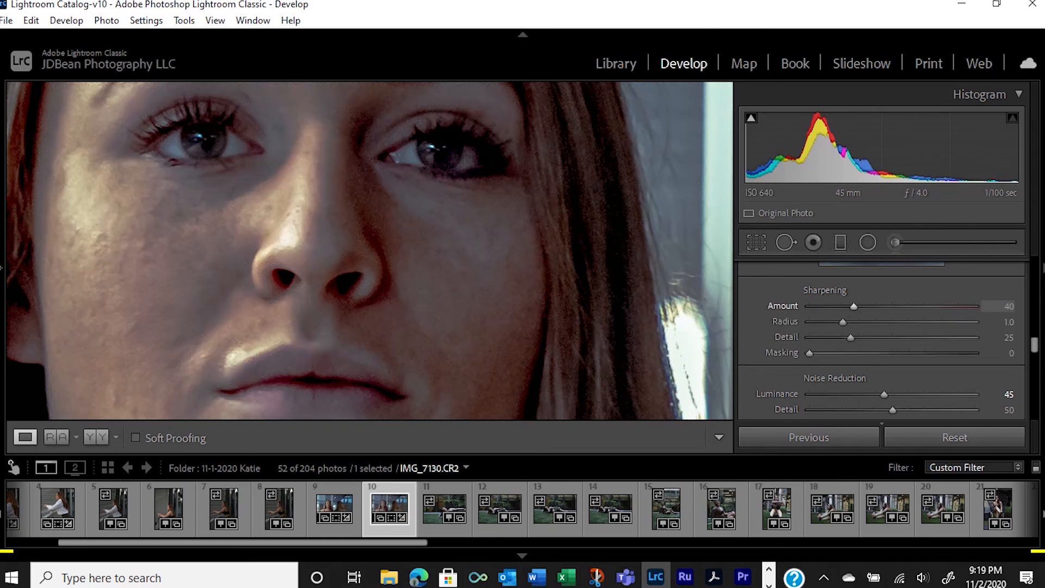
key(z)
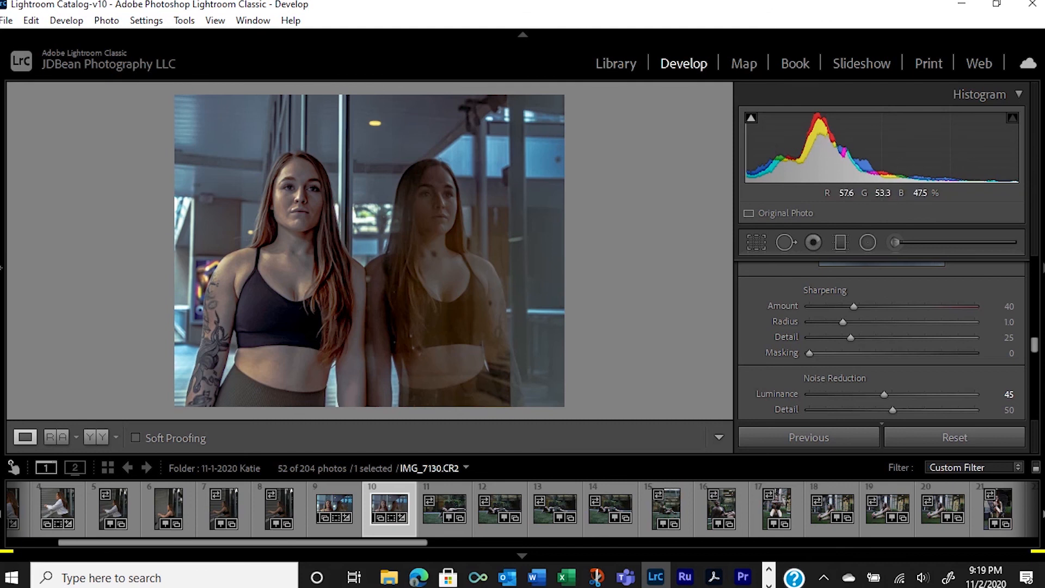
- Compare IMG_7130.CR2 with IMG_7129.CR2, examining the whole photo and the face up close in each
click(344, 501)
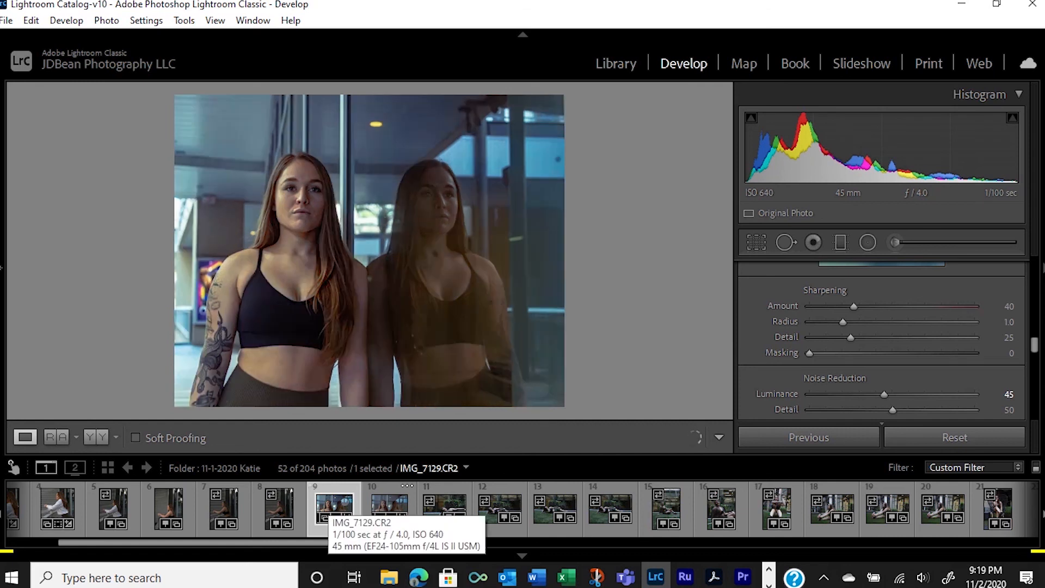
click(389, 509)
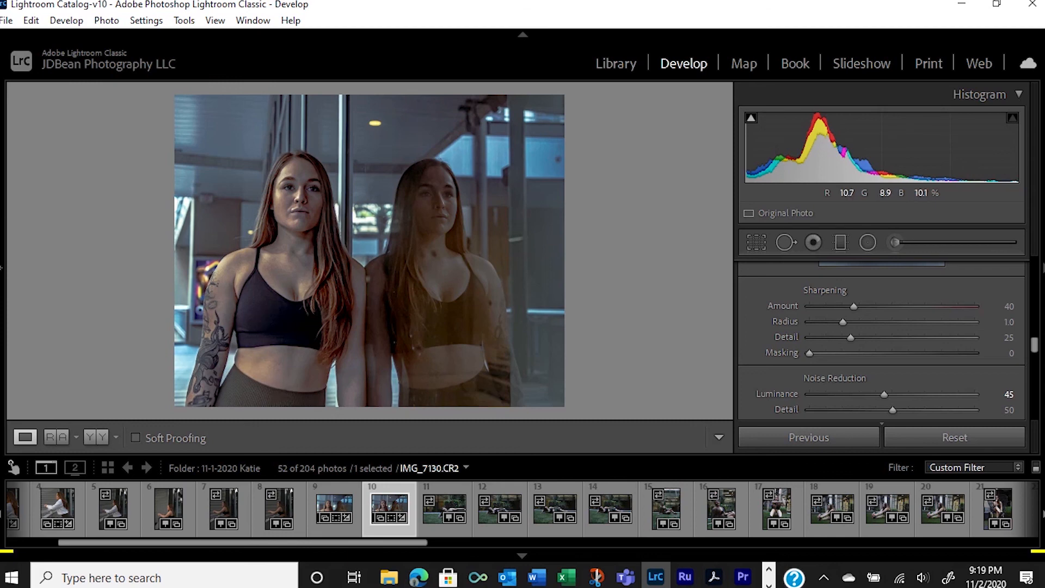
click(291, 187)
key(z)
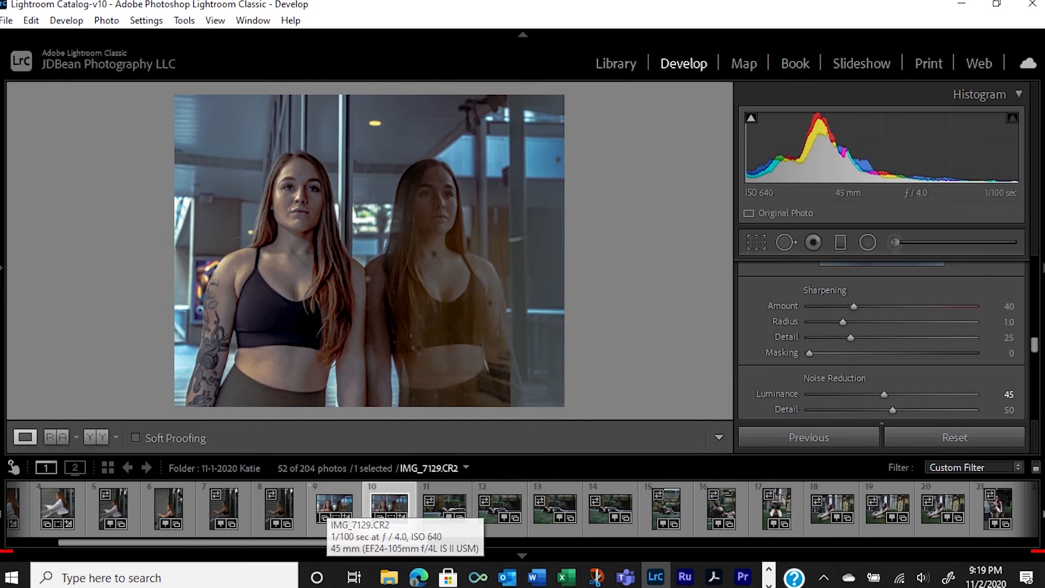
click(334, 508)
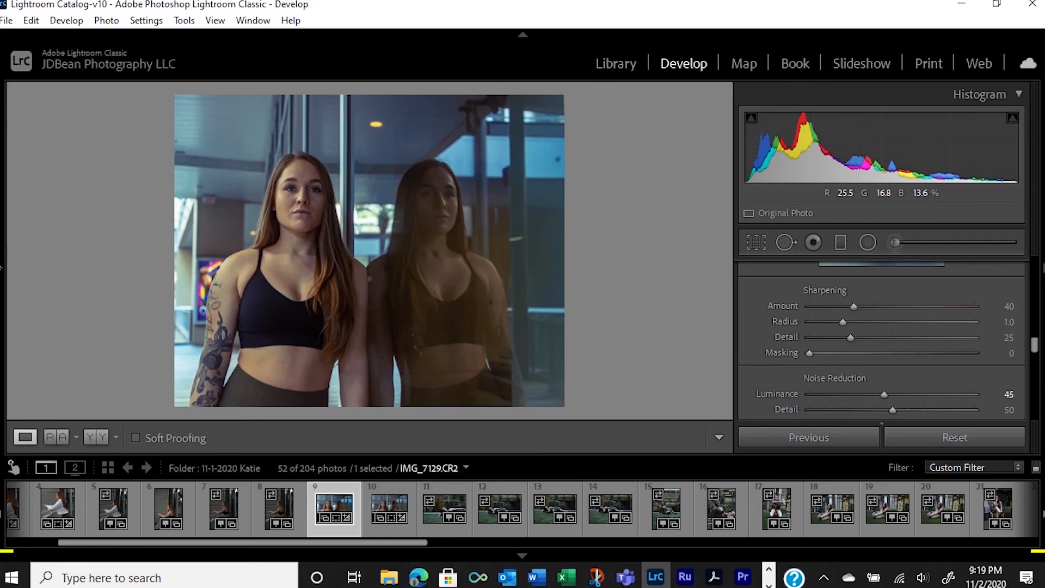
click(292, 191)
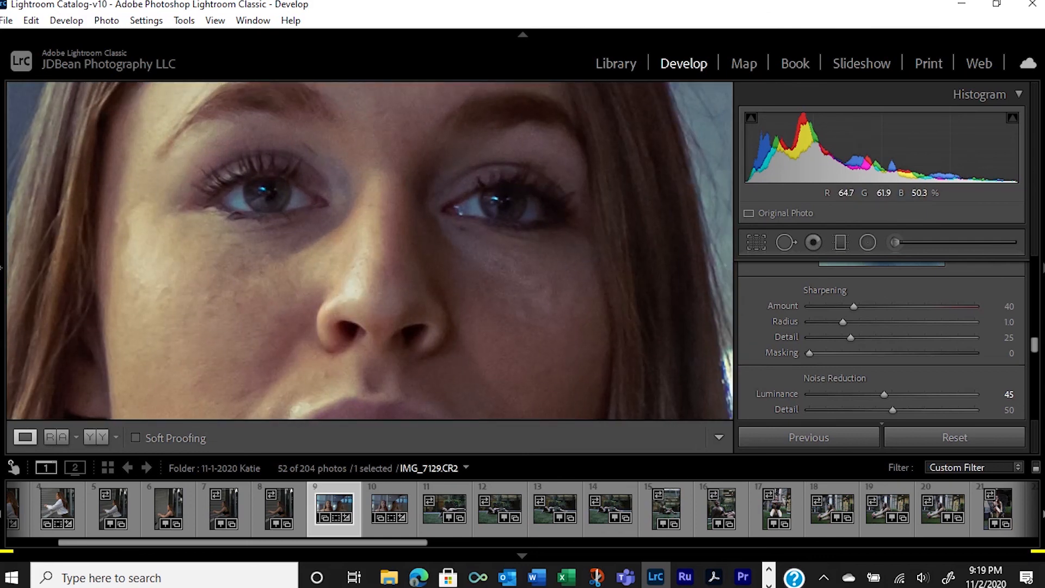
key(z)
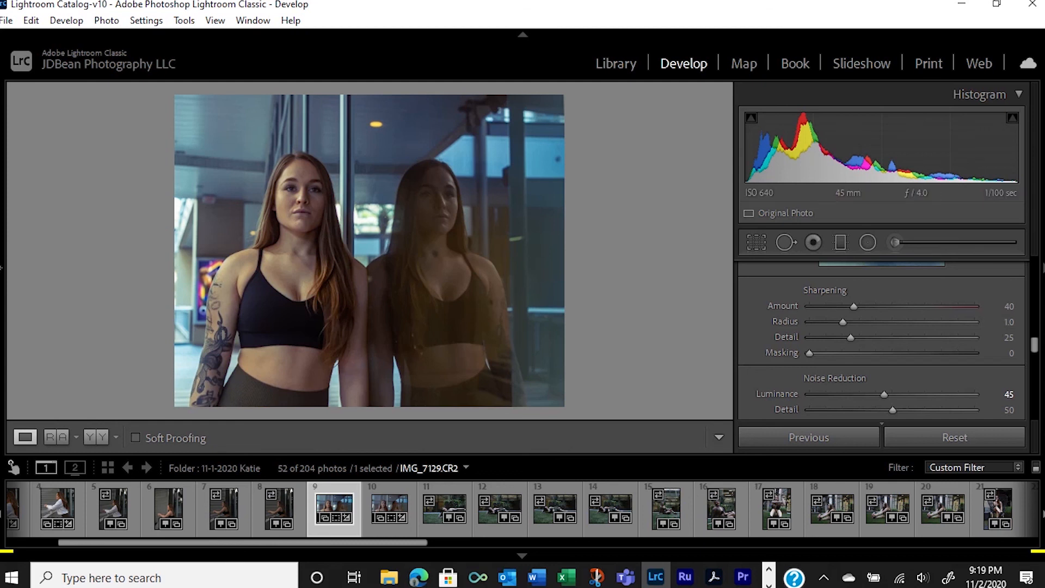
click(400, 501)
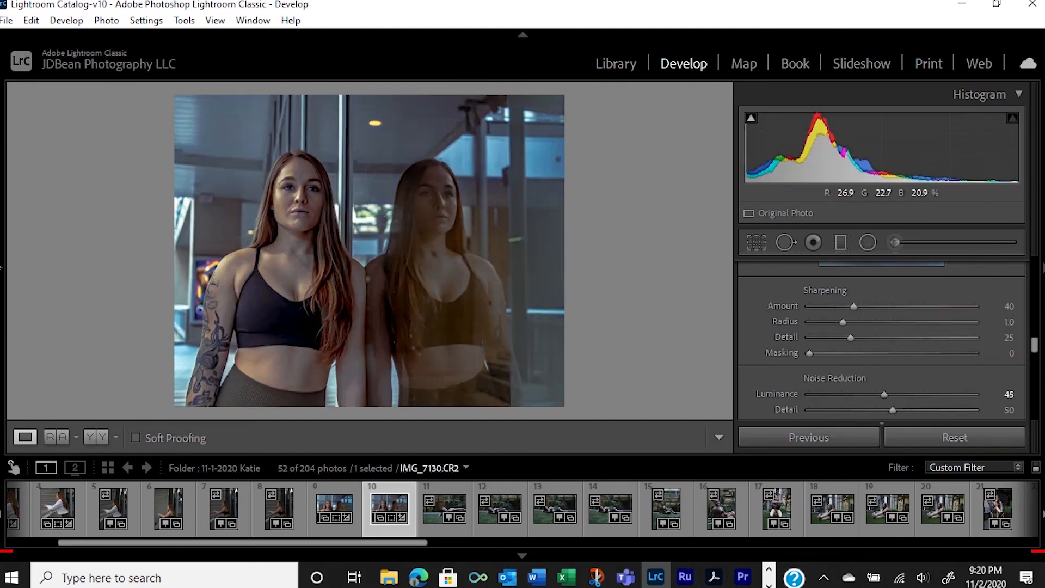
- Try Dehaze and Texture at +100 each, and inspect the face up close
scroll(882, 342, up, 10)
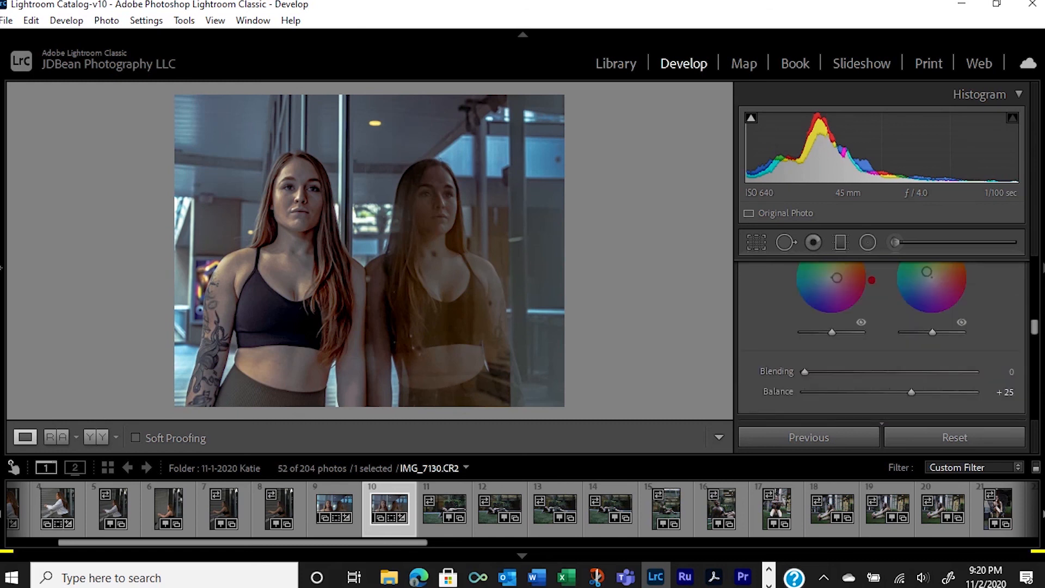
scroll(881, 343, up, 3)
scroll(881, 340, up, 10)
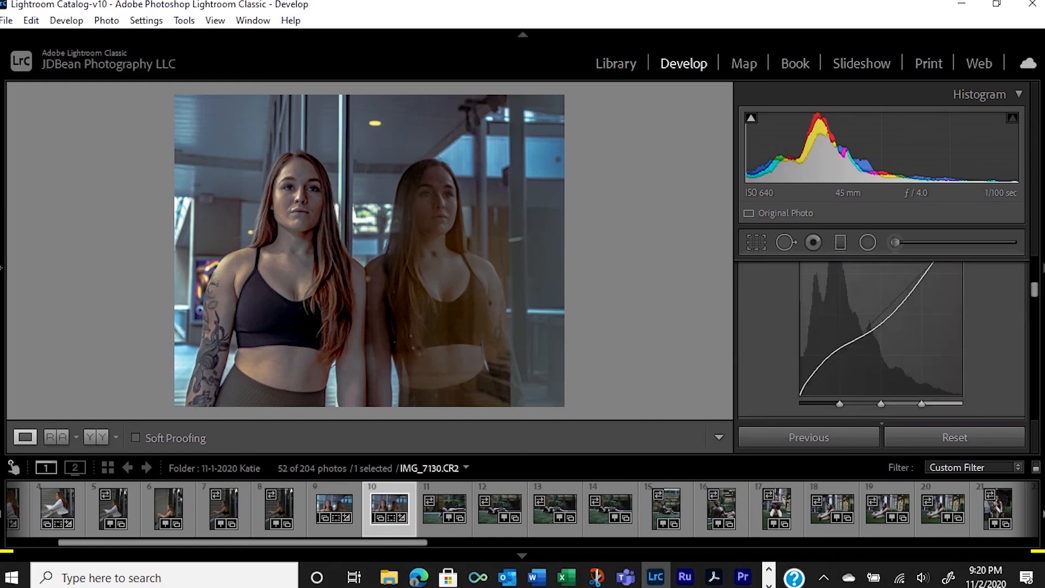
scroll(882, 340, down, 9)
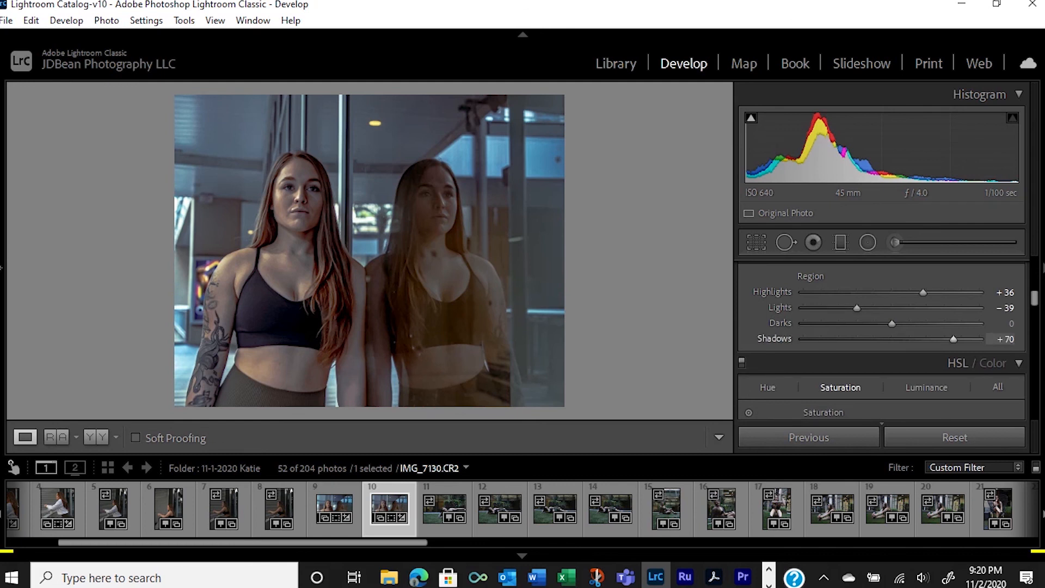
scroll(882, 341, up, 8)
scroll(881, 340, down, 1)
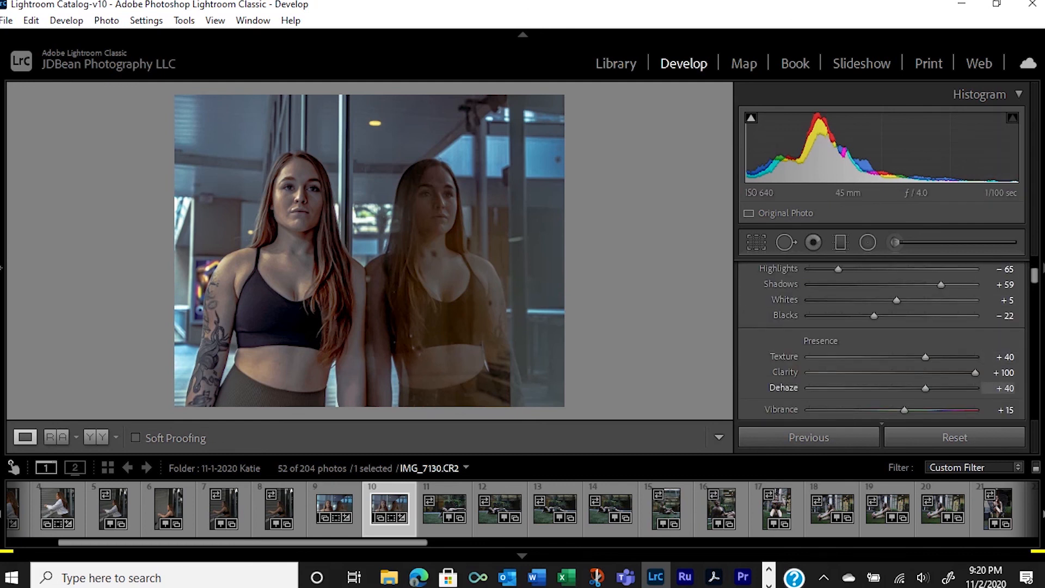
drag(925, 388, 975, 388)
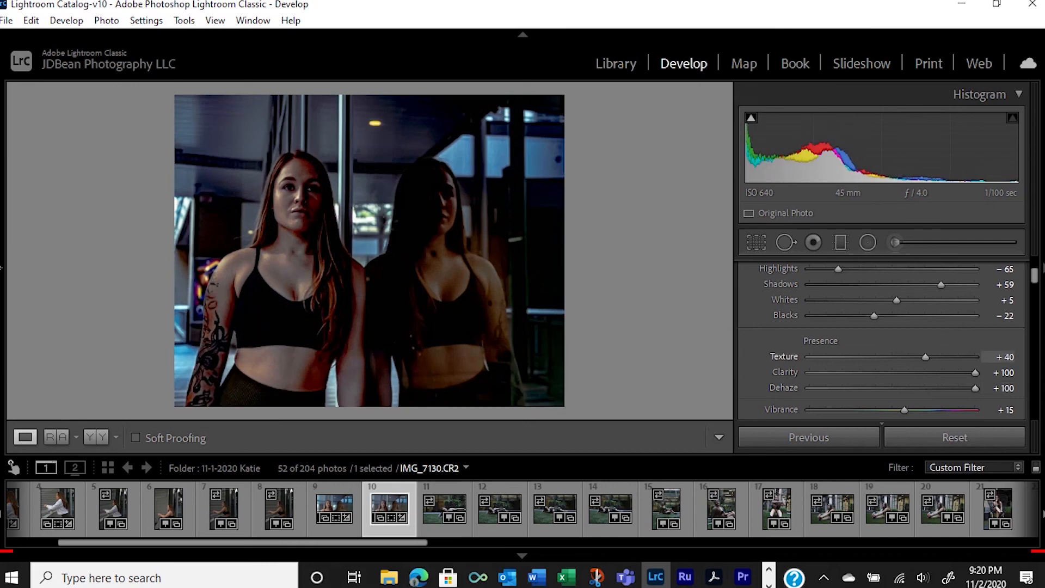
drag(926, 357, 975, 357)
click(300, 189)
key(z)
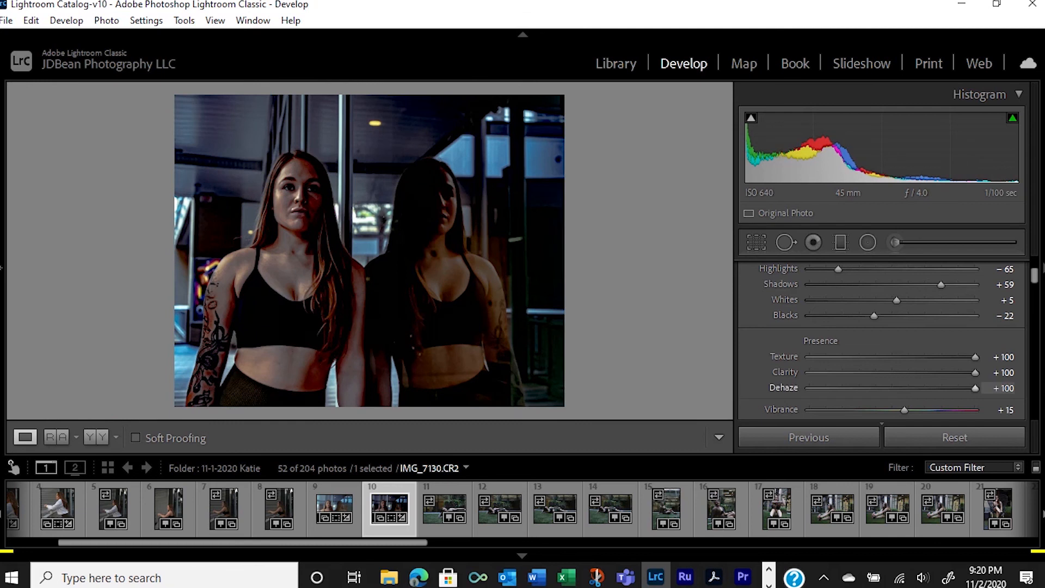
- Try Dehaze at −100 and −52, and reset it to its default
drag(975, 388, 809, 388)
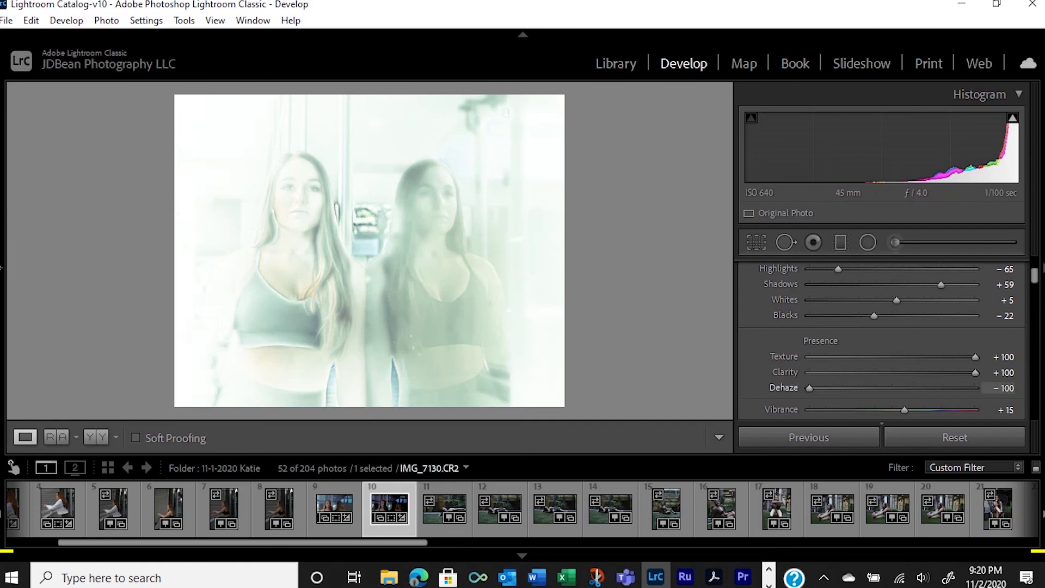
drag(809, 388, 849, 388)
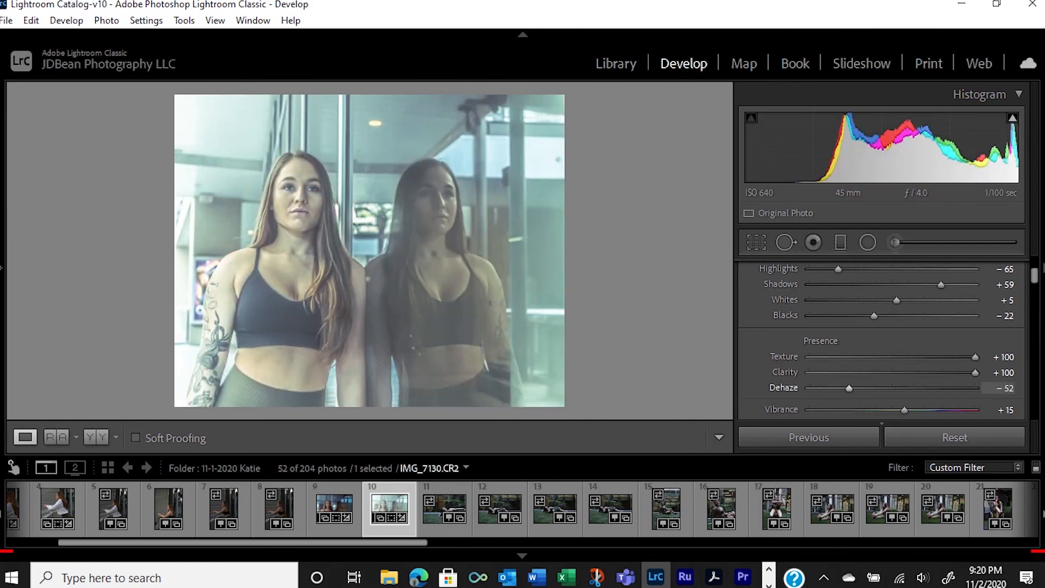
double_click(849, 388)
- Set Dehaze to +33, Texture to +33 and Clarity to +52, and check the face up close
drag(893, 388, 920, 388)
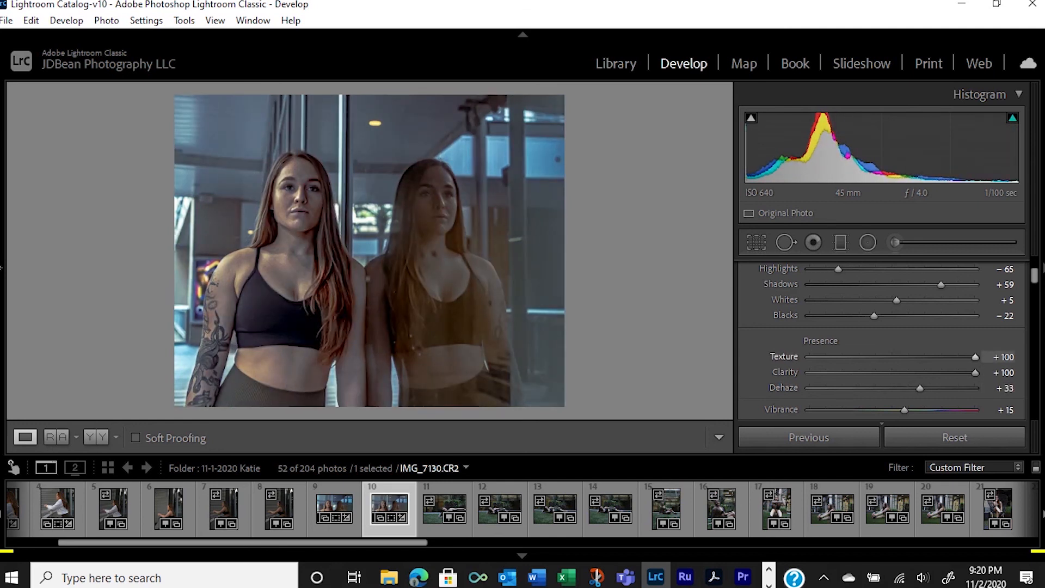
mouse_move(975, 357)
mouse_down()
mouse_move(919, 357)
mouse_move(974, 373)
mouse_up()
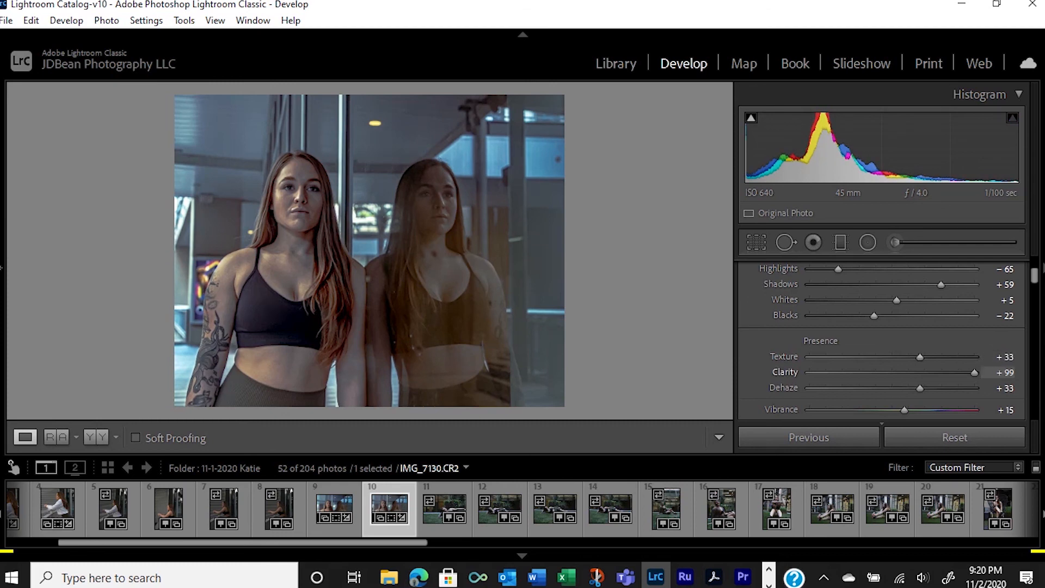
drag(974, 373, 935, 372)
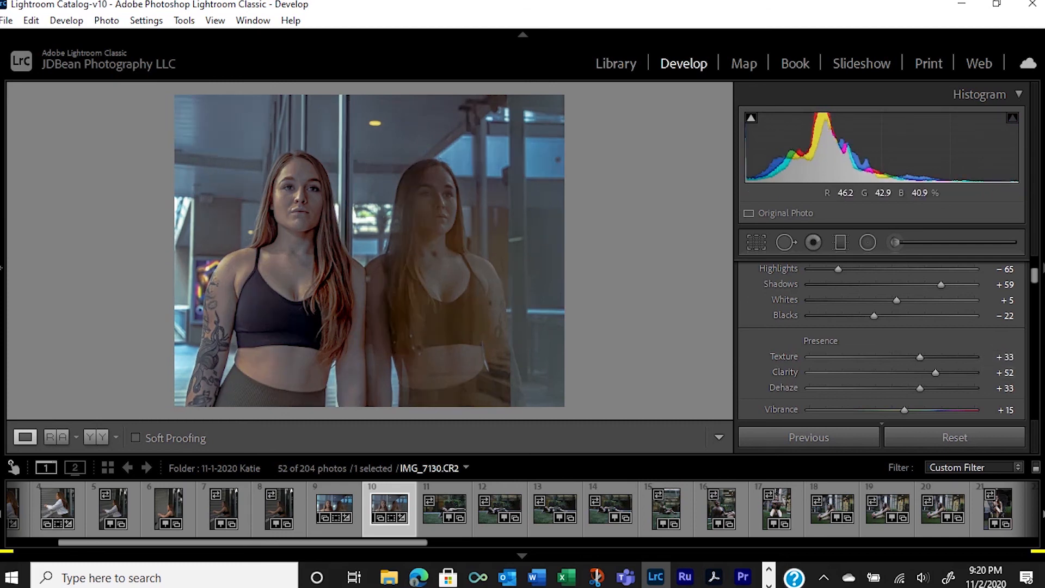
click(294, 193)
click(294, 193)
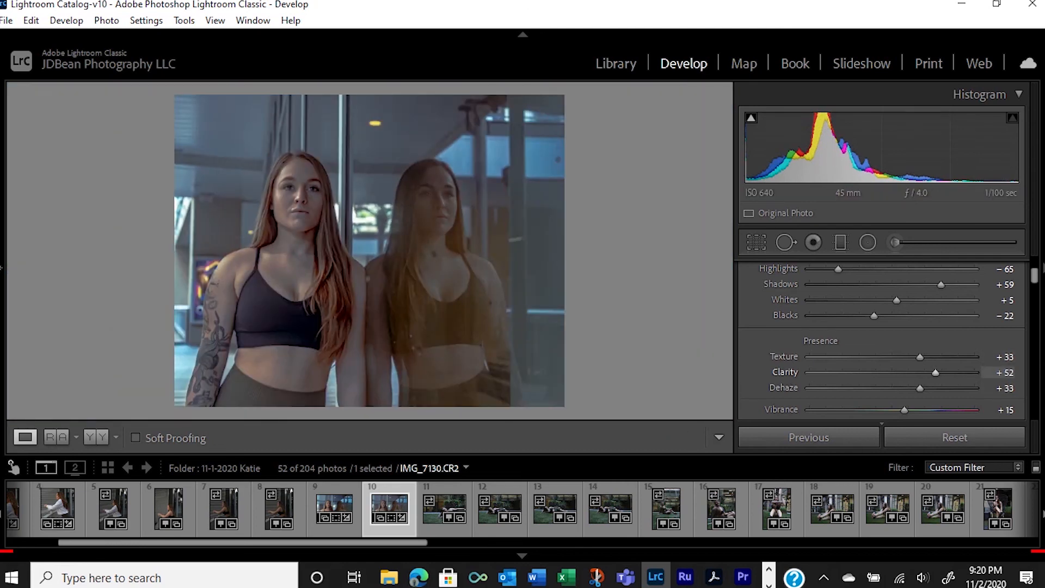
- Raise Clarity to +100 and Vibrance to +35 on IMG_7130.CR2
drag(935, 373, 976, 373)
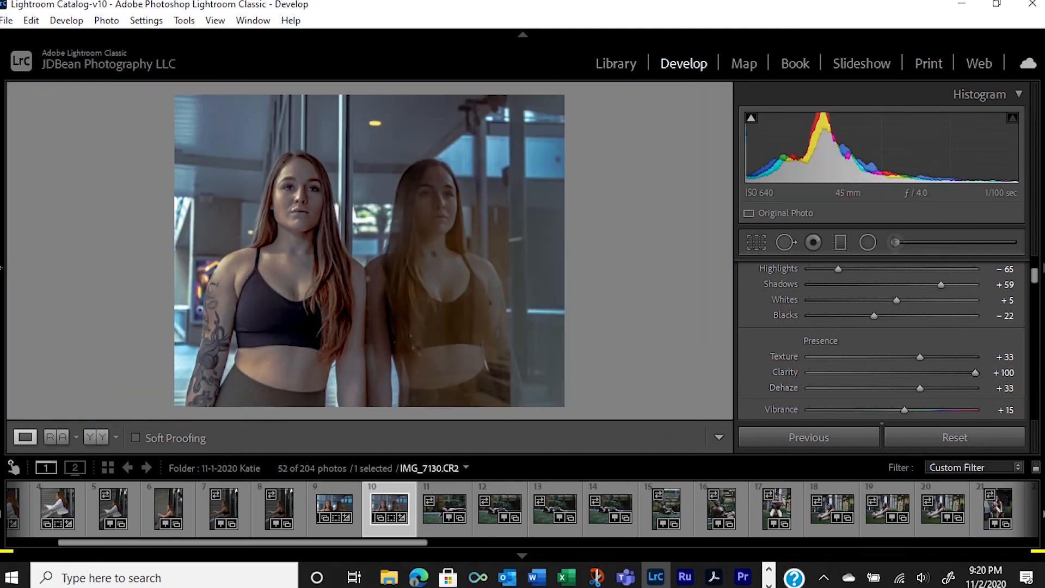
scroll(975, 373, down, 2)
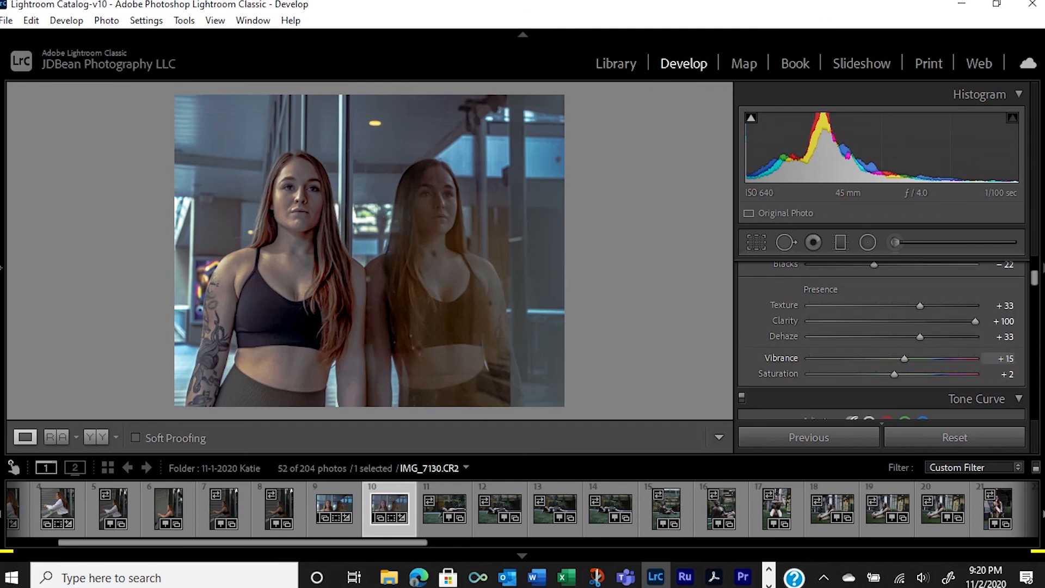
drag(904, 358, 922, 359)
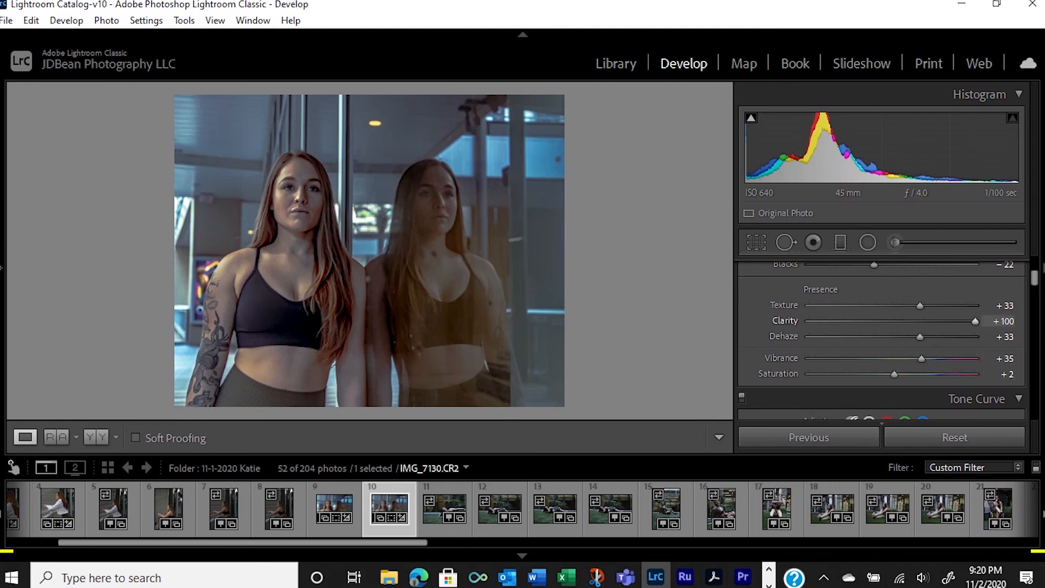
- Review the tone curve, individual color sliders, white balance and tone settings of IMG_7130.CR2
scroll(882, 322, down, 1)
scroll(882, 338, down, 5)
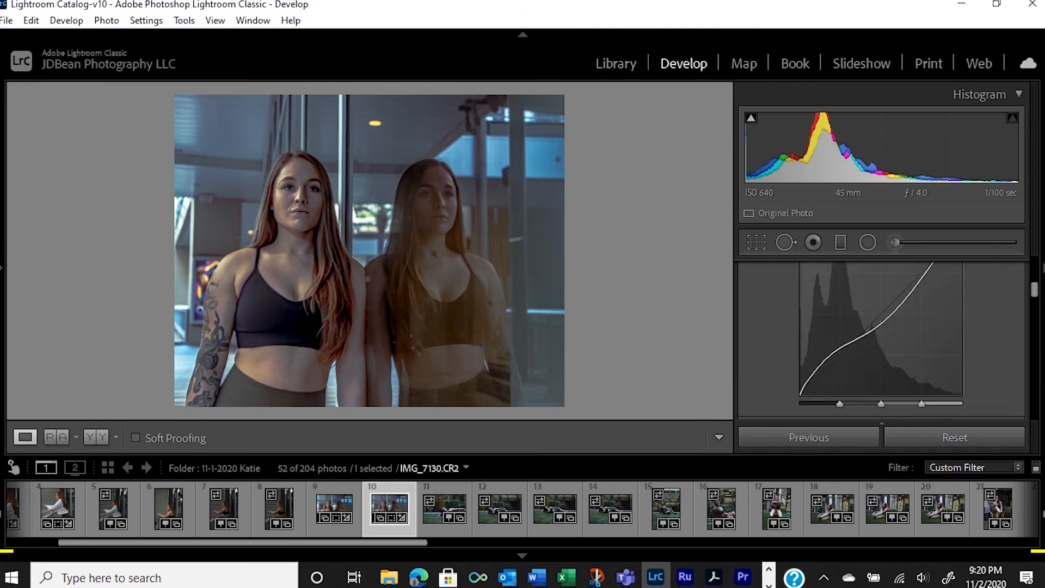
scroll(882, 338, down, 2)
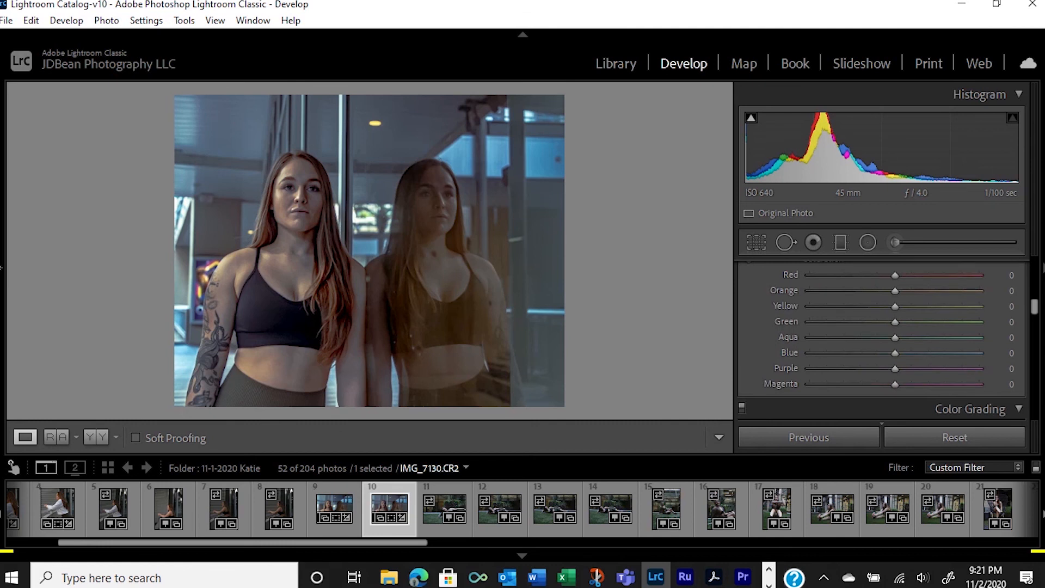
scroll(881, 337, up, 4)
scroll(881, 337, up, 4)
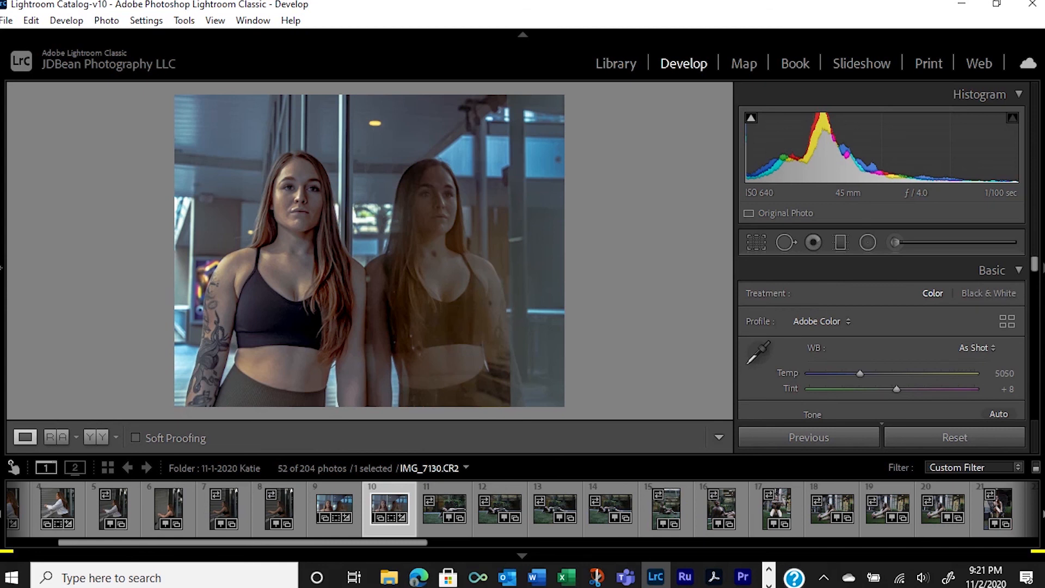
scroll(882, 338, down, 2)
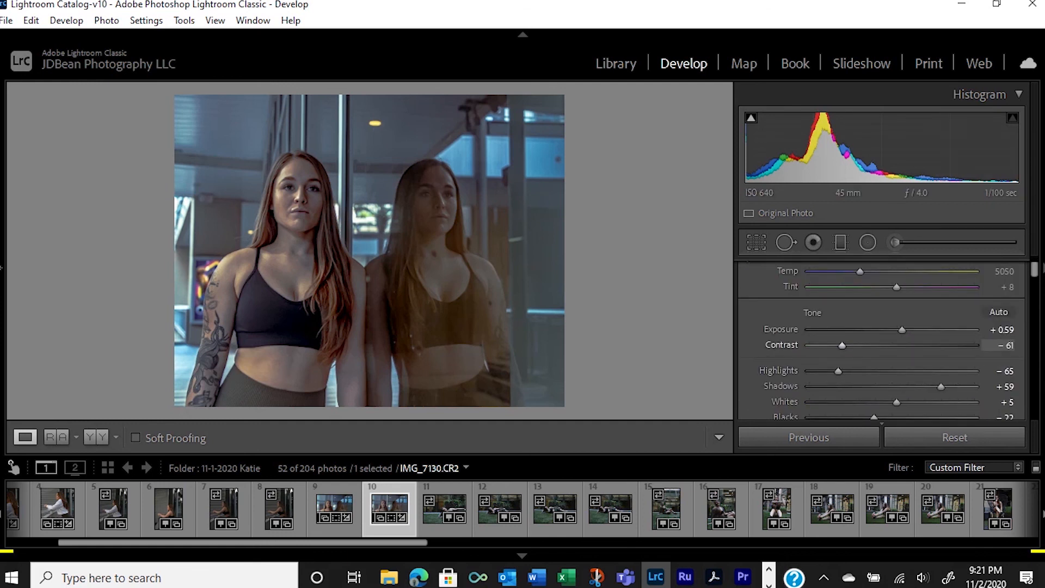
- Alternate between IMG_7129.CR2 and IMG_7130.CR2 to compare the edits, checking the face in IMG_7129.CR2, and end on IMG_7130.CR2
key(Left)
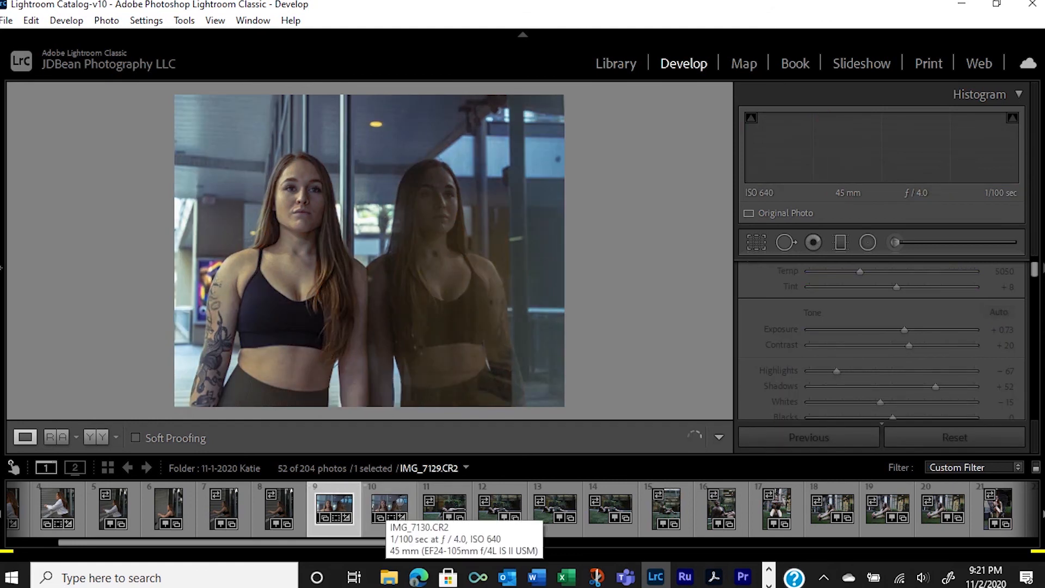
click(388, 509)
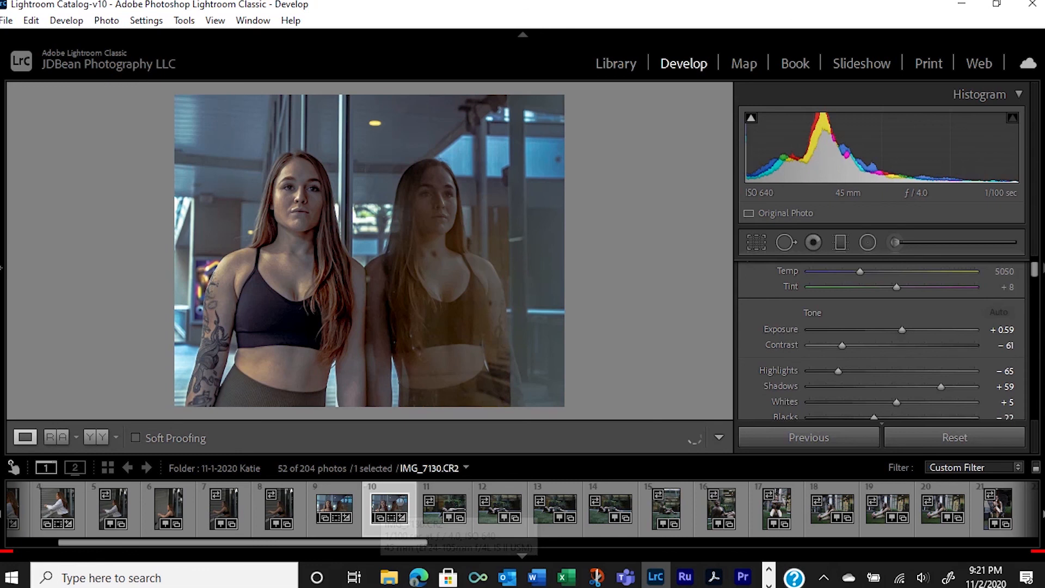
click(332, 509)
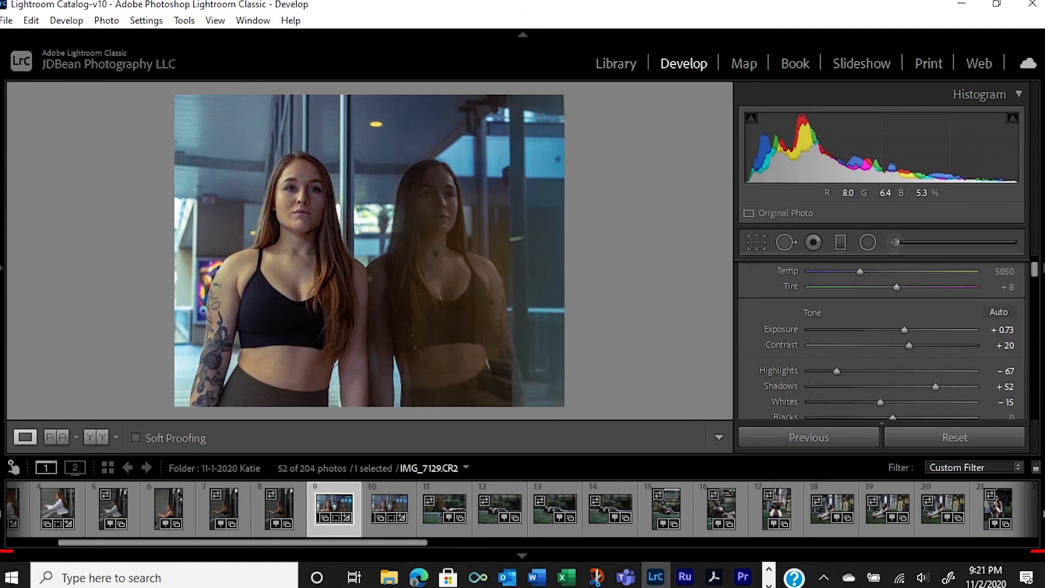
click(304, 197)
click(304, 197)
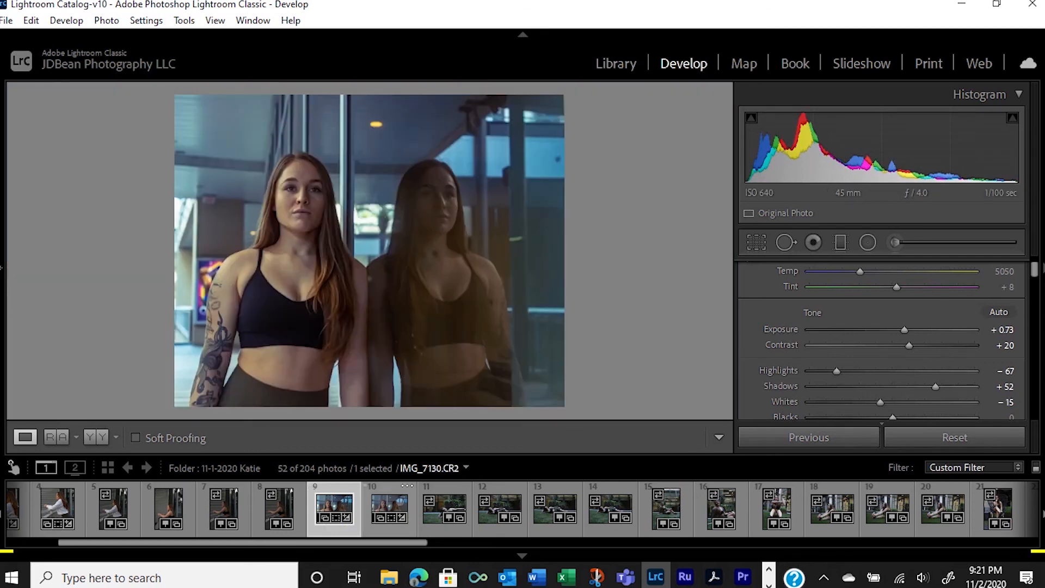
click(389, 505)
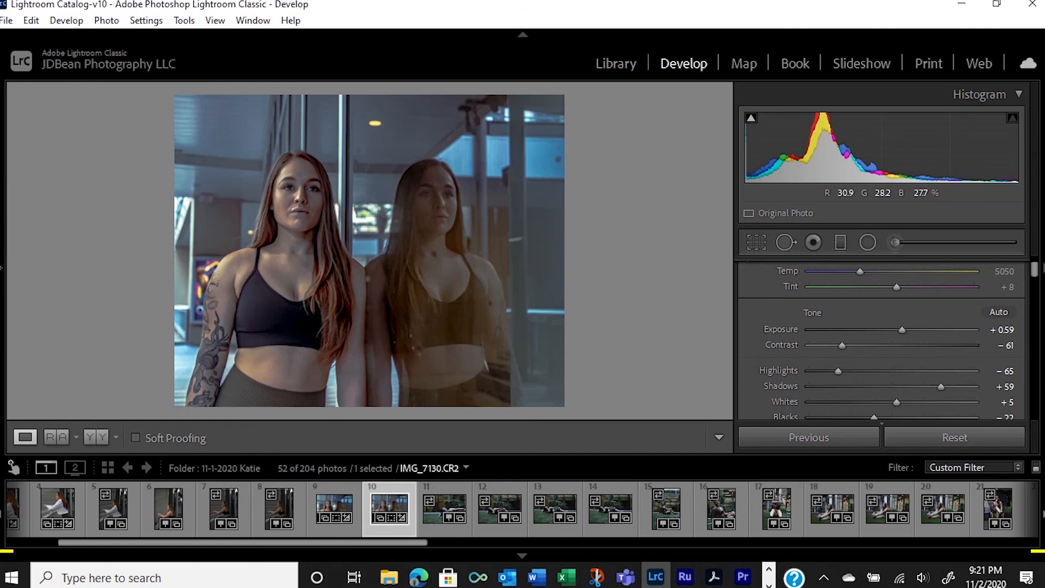
- Examine the presence settings and the tone curve with its region values for IMG_7130.CR2
scroll(882, 337, down, 3)
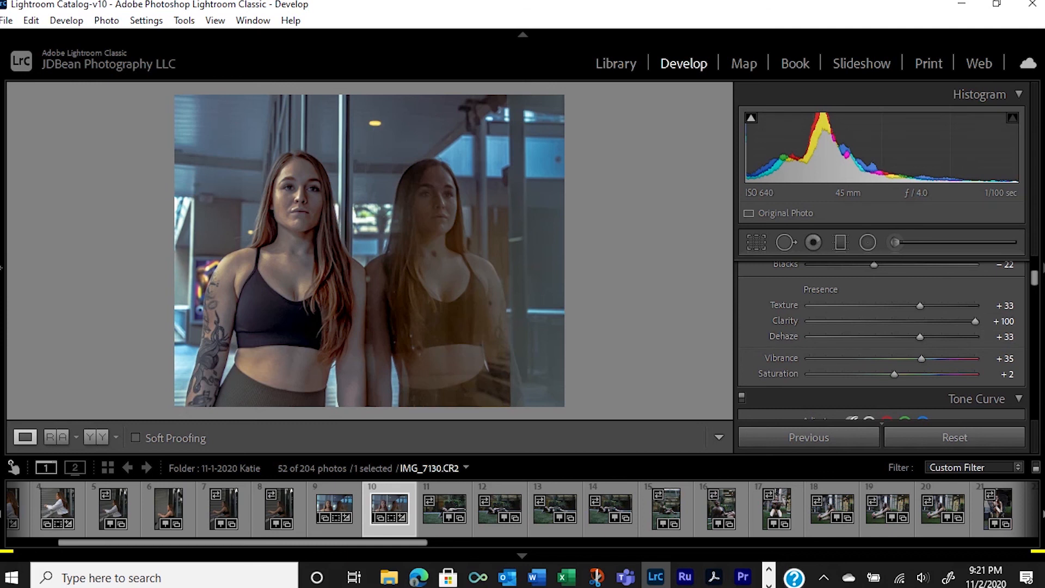
scroll(881, 340, down, 5)
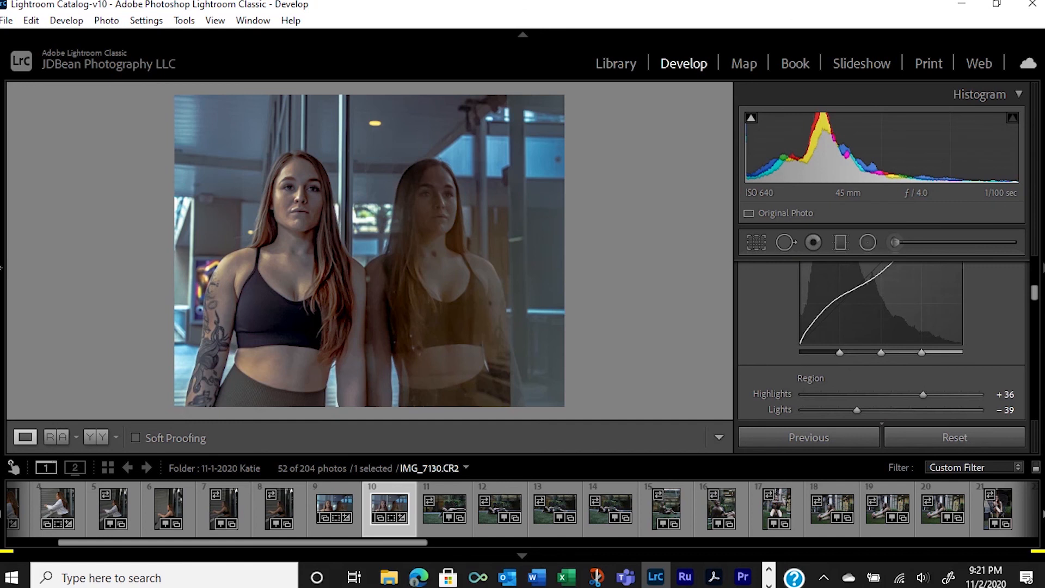
scroll(871, 338, up, 1)
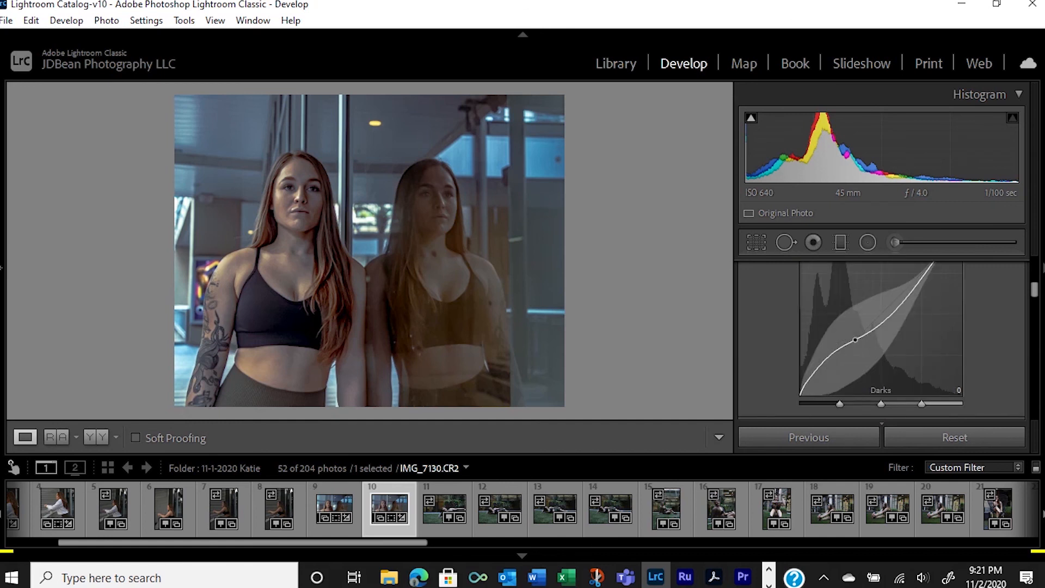